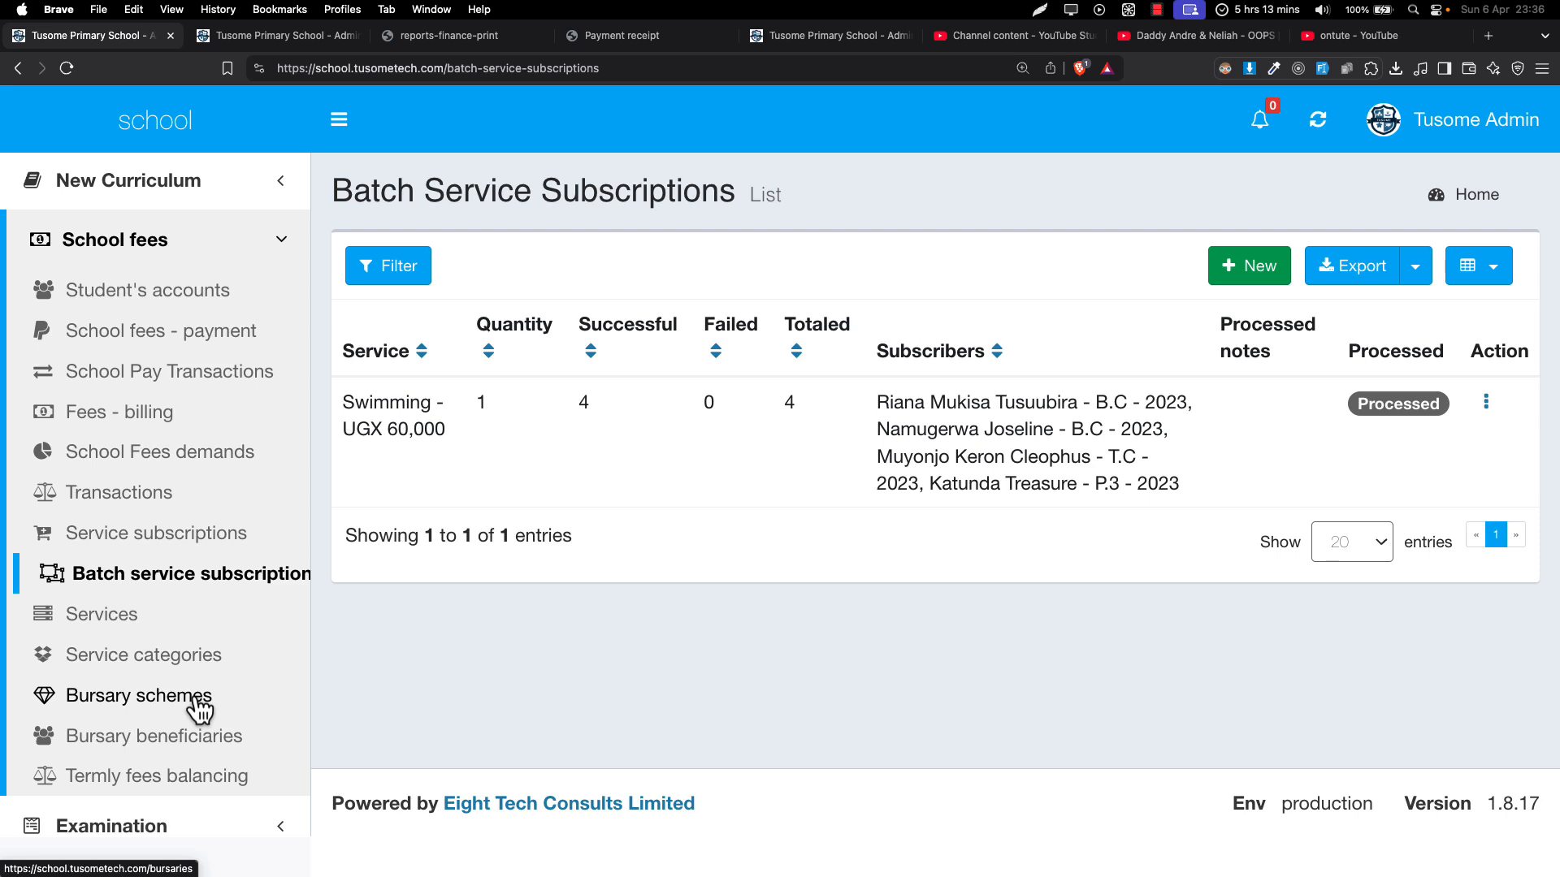
# Step: Open the list of bursary schemes and start creating a new scheme
pyautogui.click(197, 702)
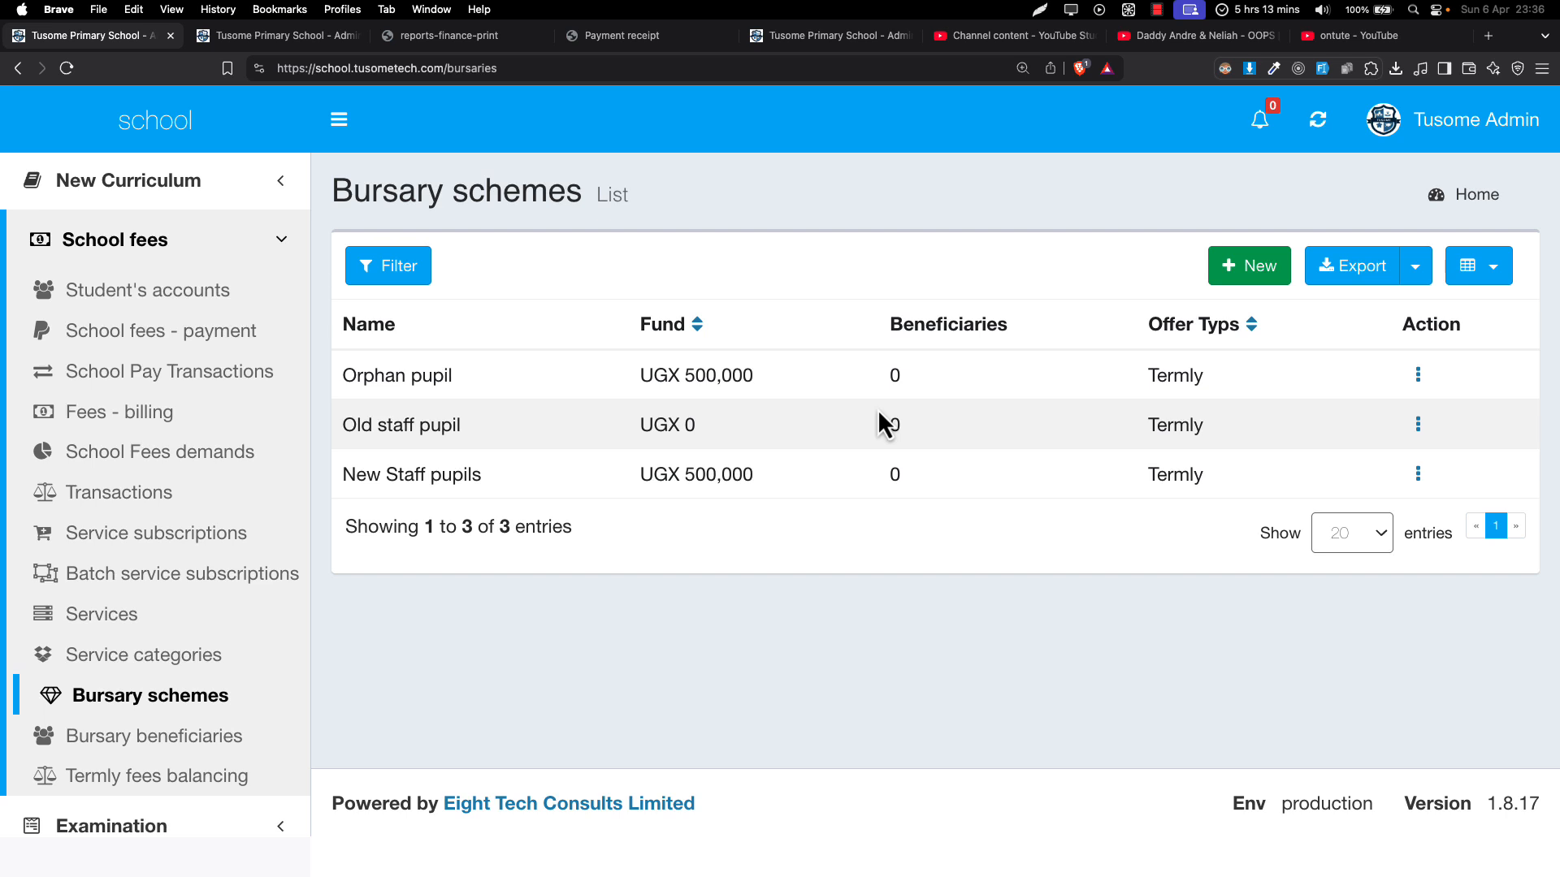
pyautogui.click(1237, 274)
pyautogui.hotkey('ctrl', 'Left')
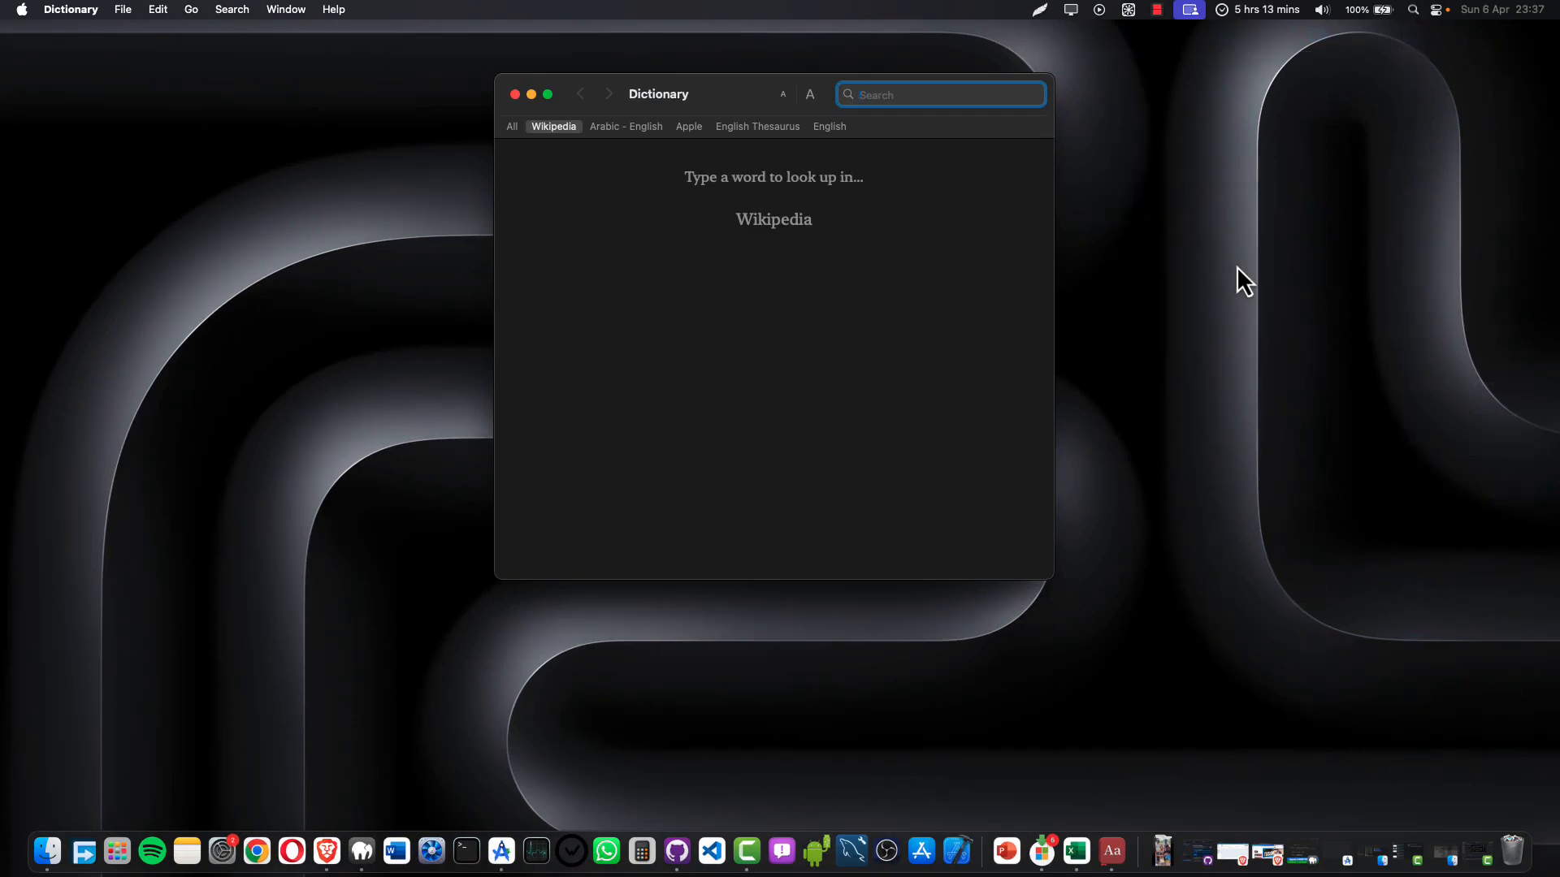
pyautogui.hotkey('ctrl', 'Right')
pyautogui.click(1274, 334)
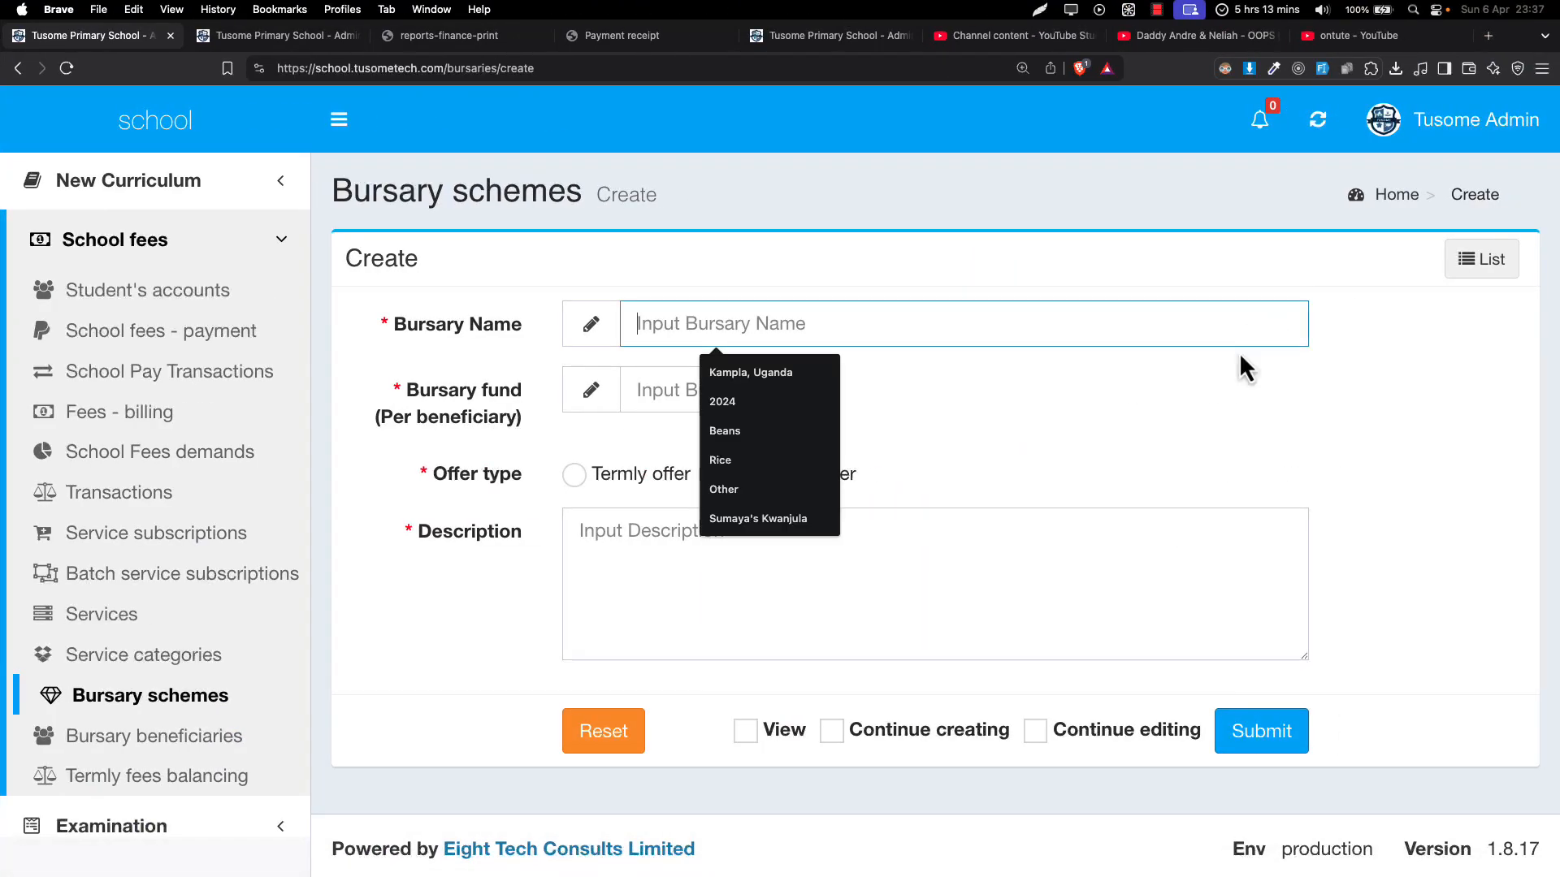
# Step: Name the new bursary "Best Performers"
pyautogui.click(996, 383)
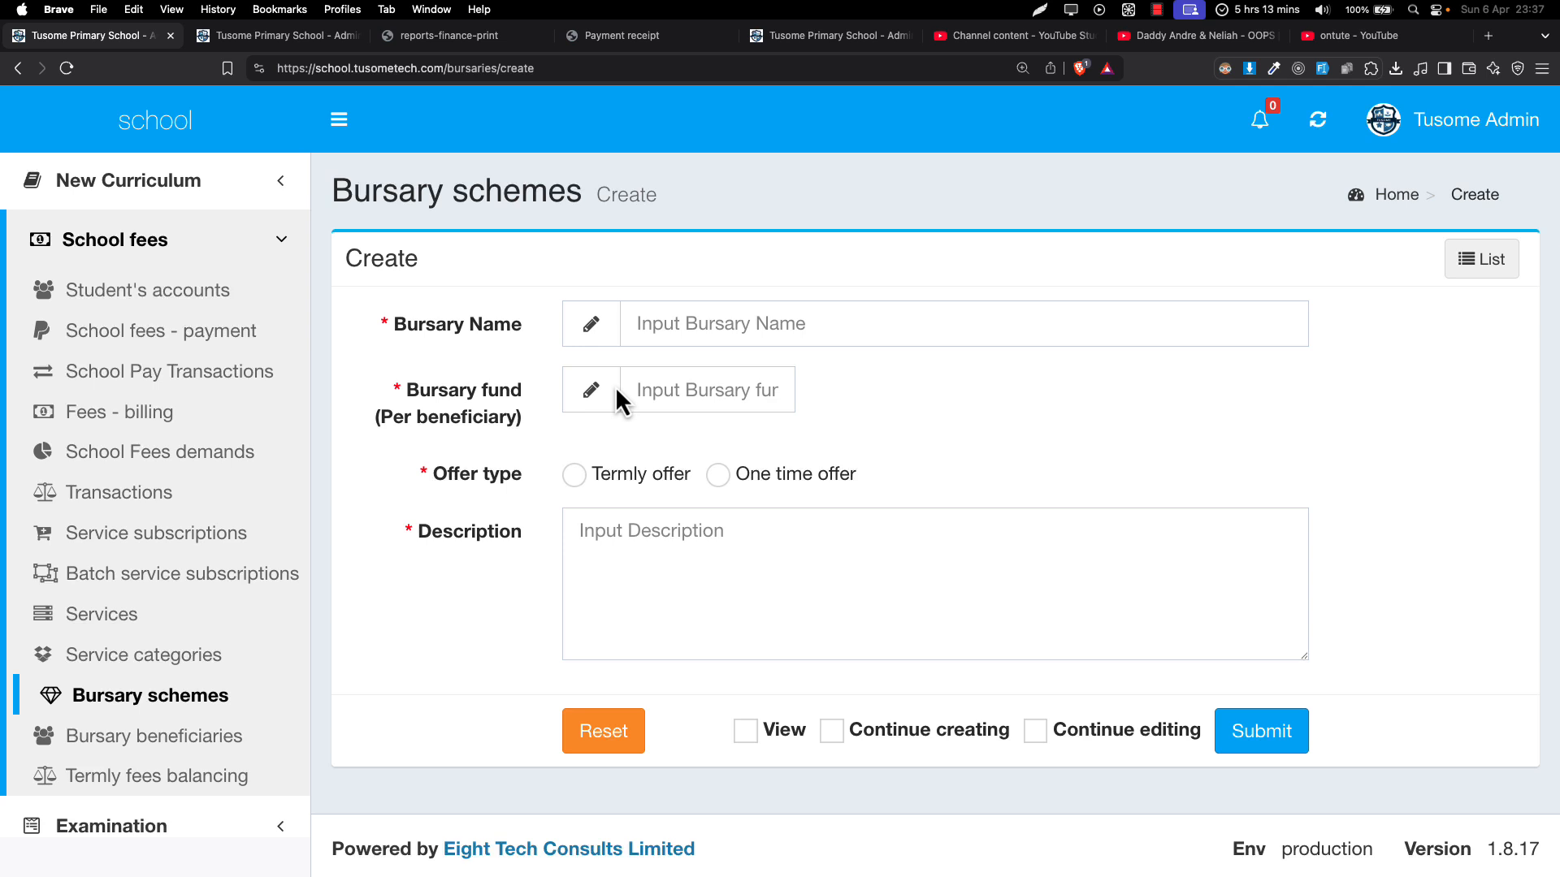
pyautogui.click(653, 325)
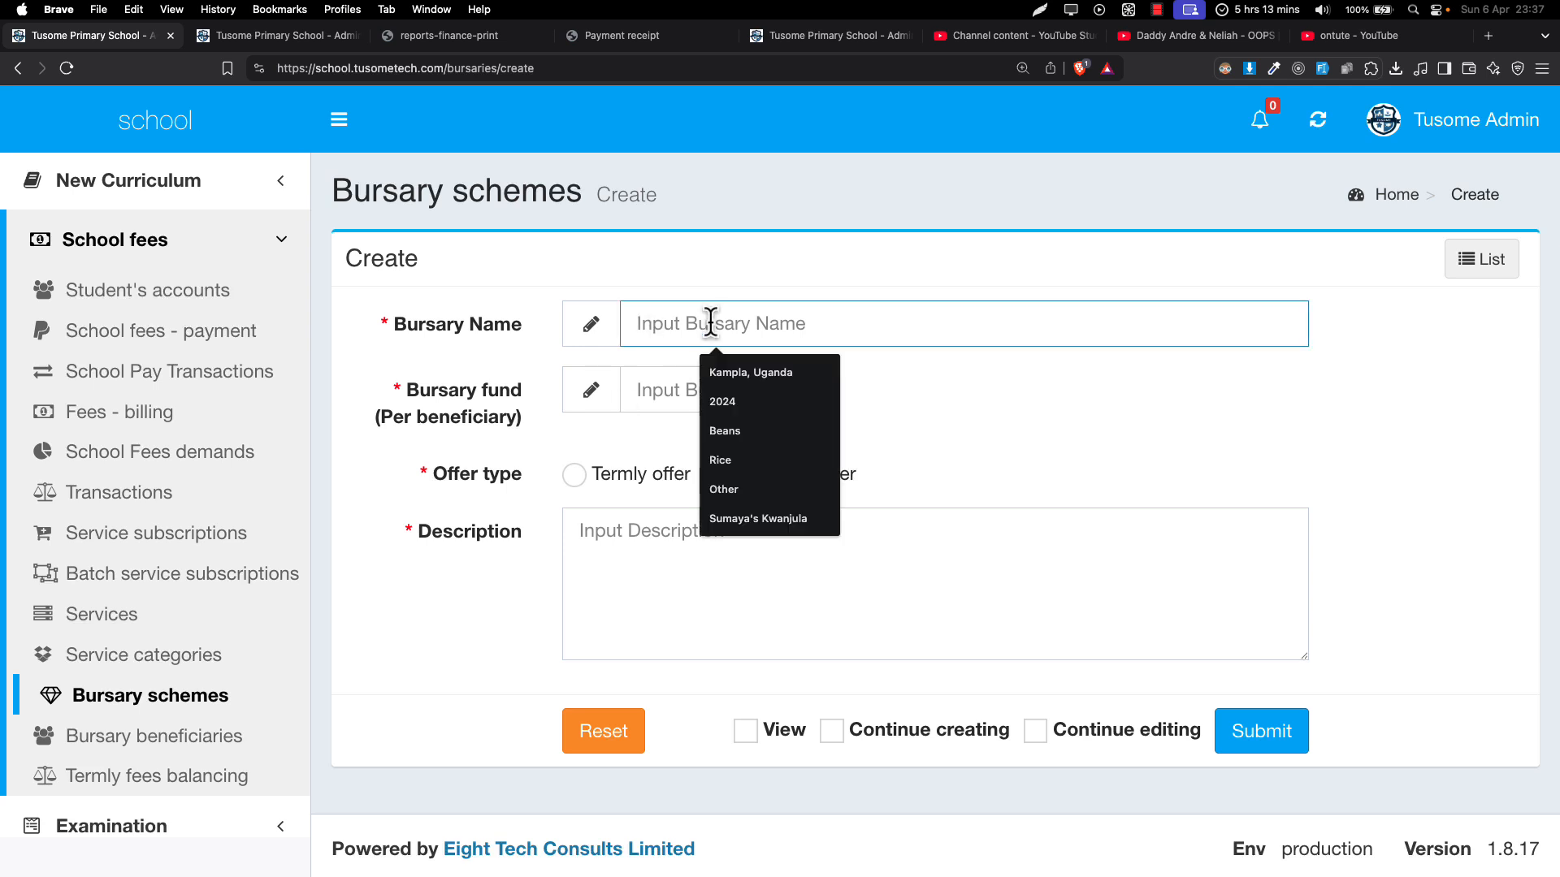
pyautogui.write('Bes')
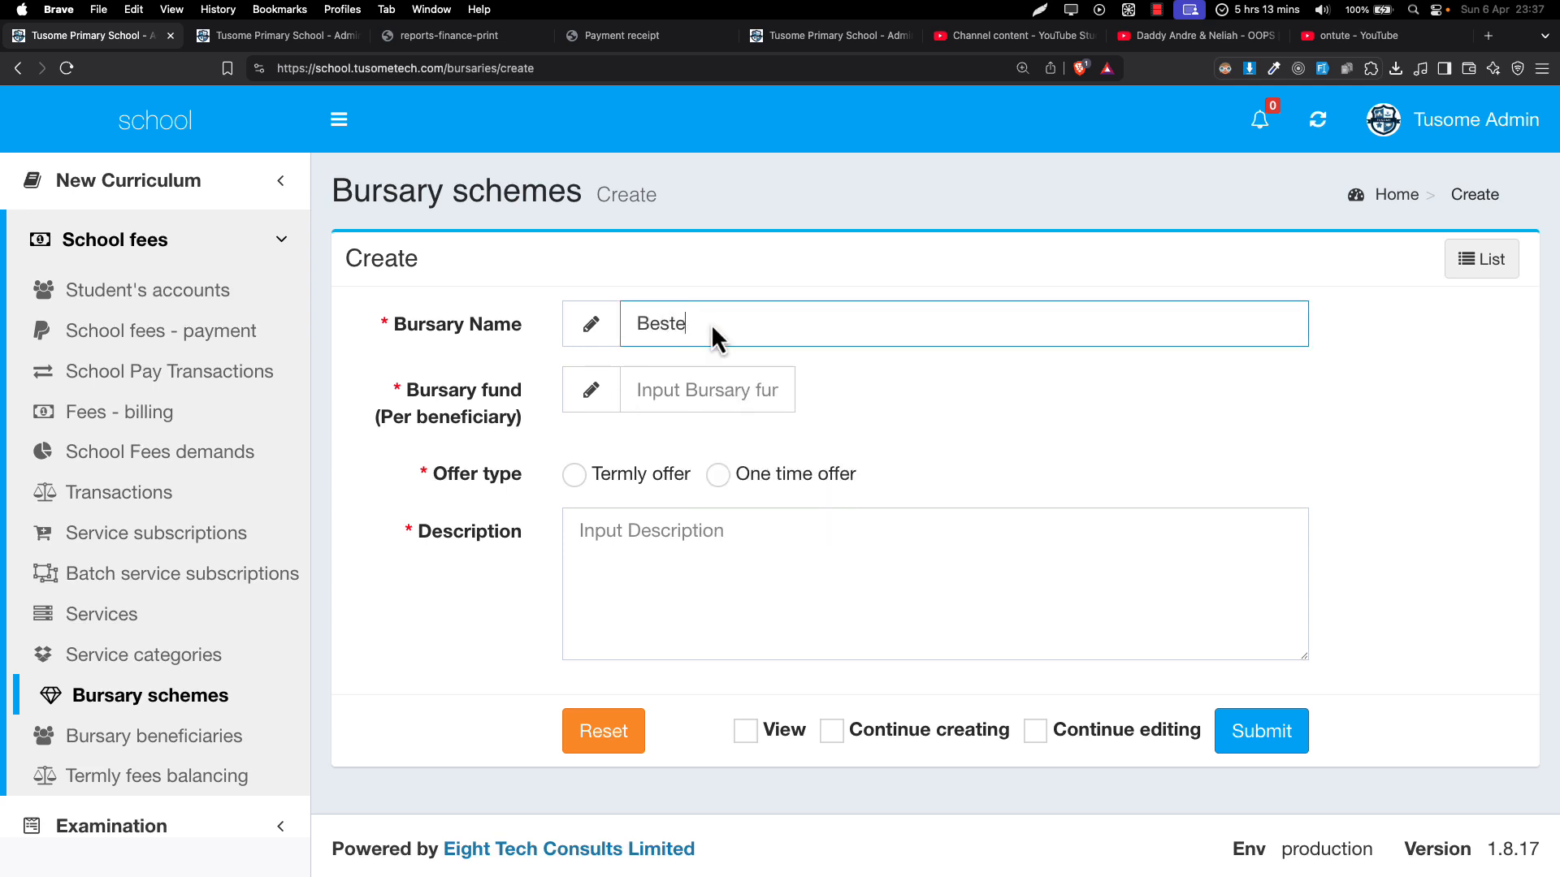
pyautogui.write('t Performaed')
pyautogui.press('BackSpace')
pyautogui.press('BackSpace')
pyautogui.press('BackSpace')
pyautogui.write('ers')
# Step: Set the bursary fund per beneficiary to 400000
pyautogui.click(639, 390)
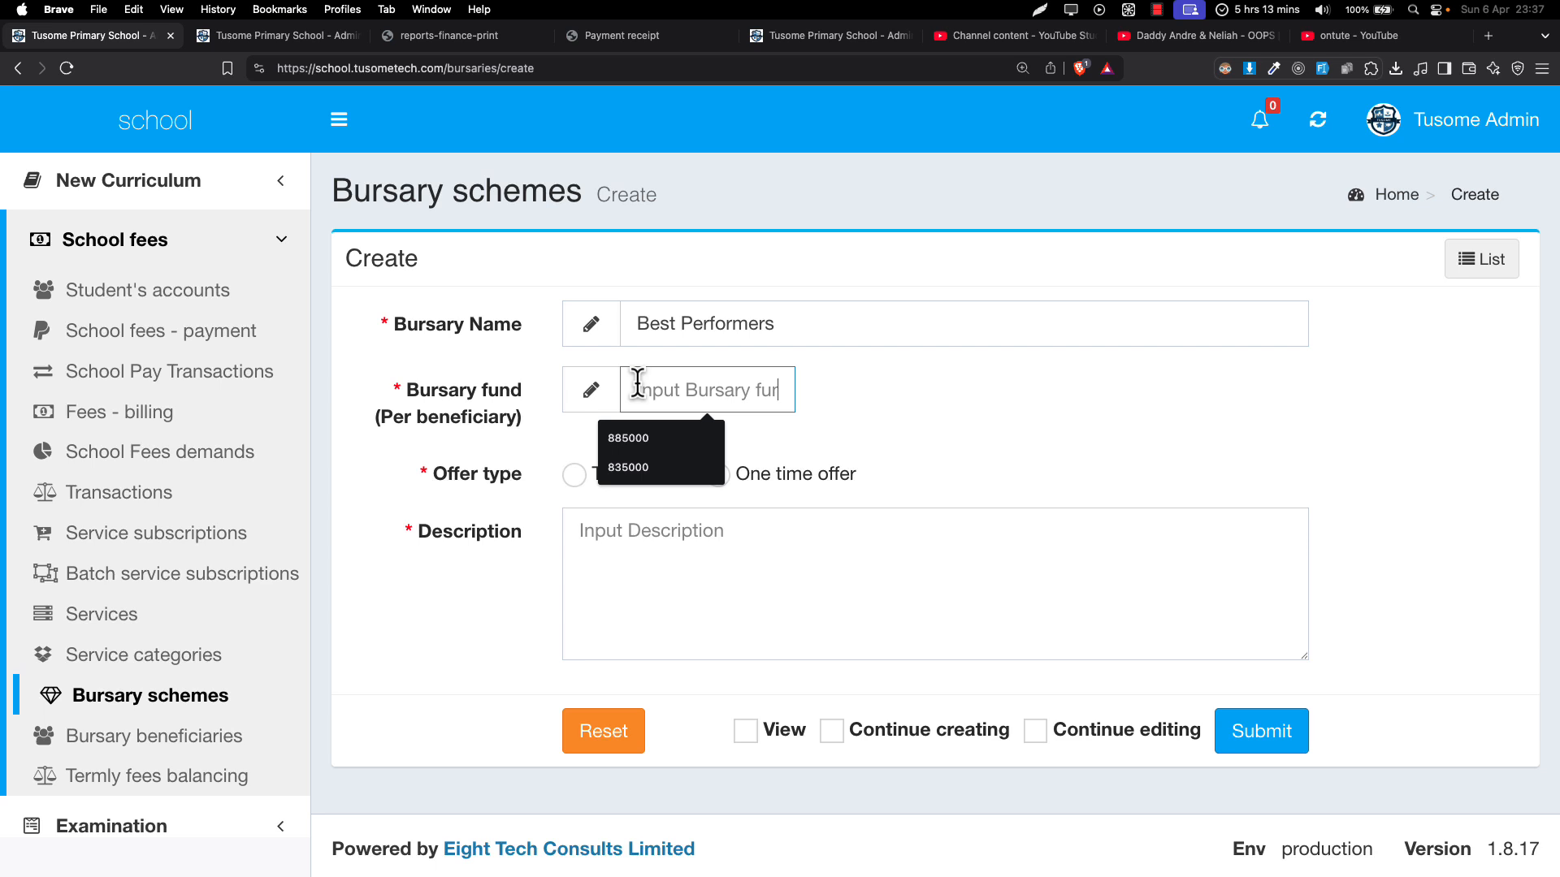
pyautogui.click(437, 398)
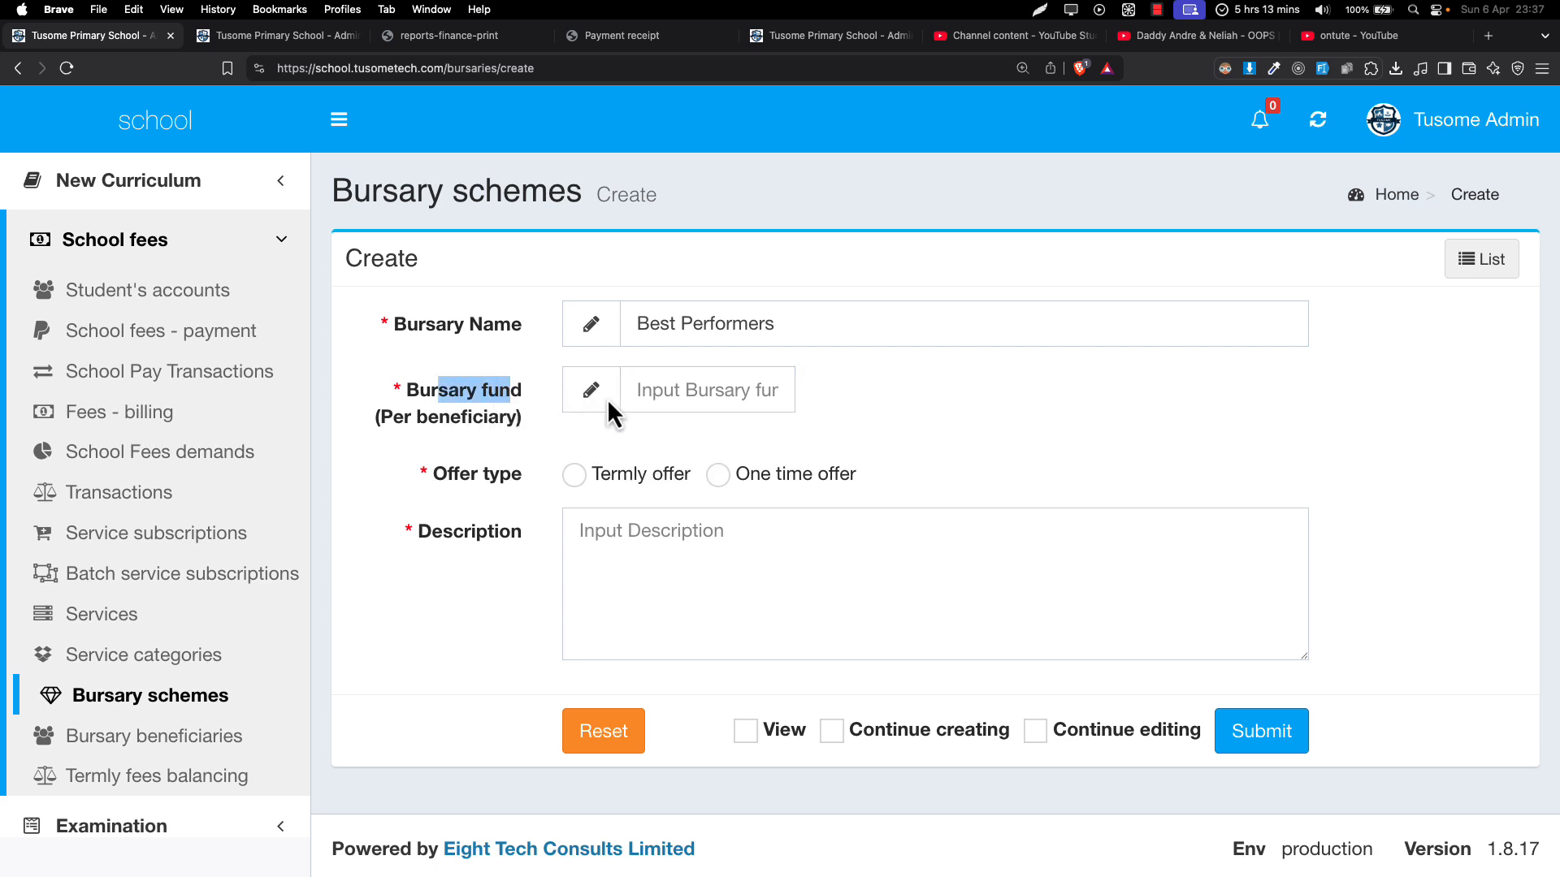
pyautogui.click(661, 393)
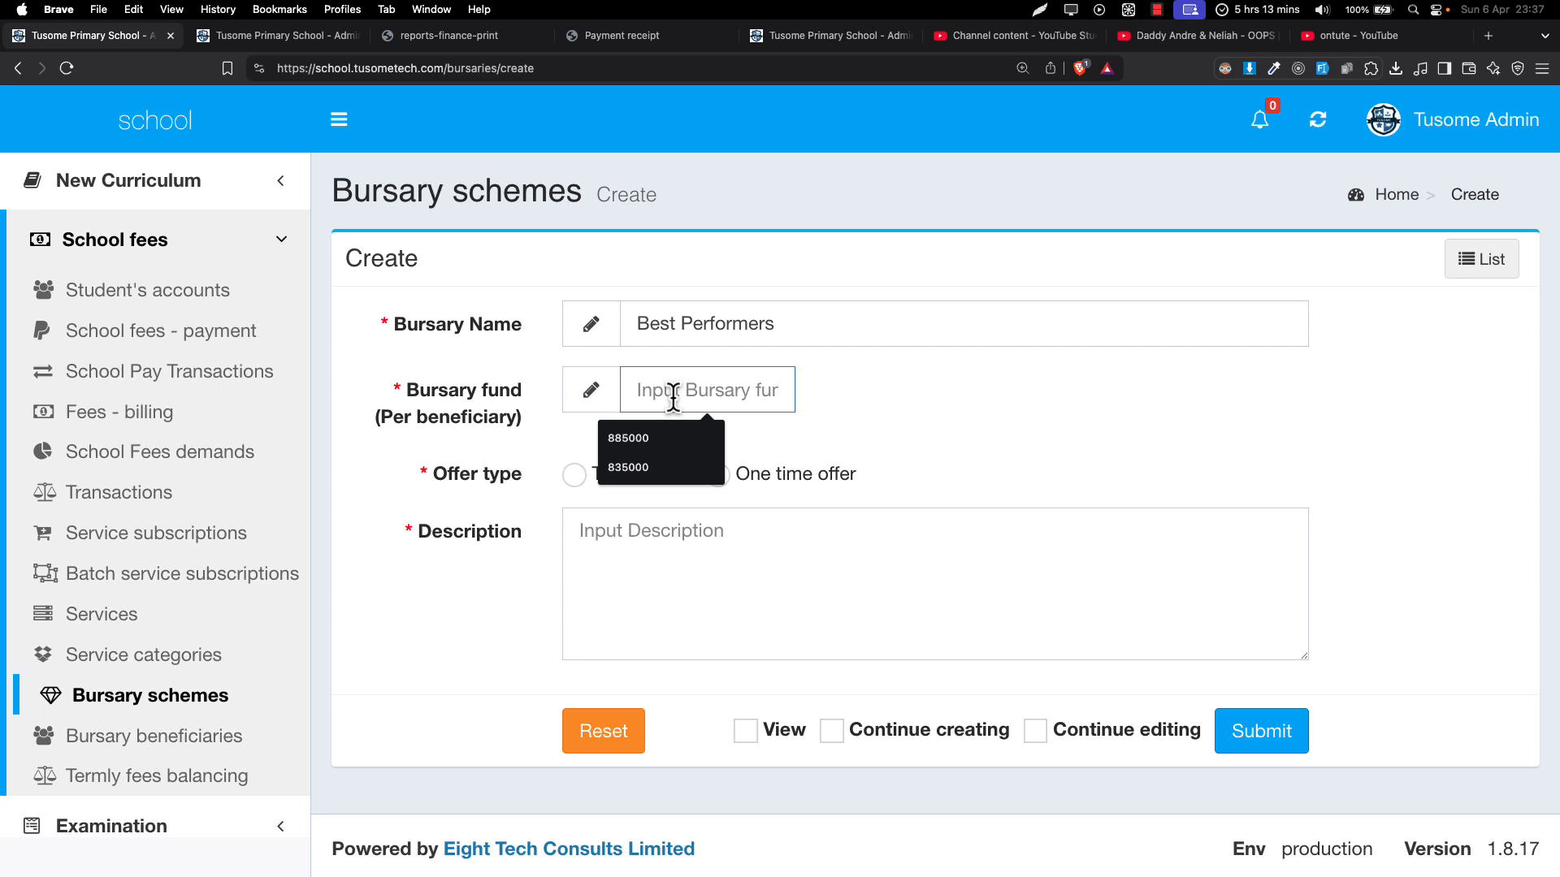
pyautogui.write('400000')
pyautogui.press('Left')
pyautogui.hotkey('shift', 'Left')
pyautogui.hotkey('shift', 'Left')
pyautogui.hotkey('shift', 'Left')
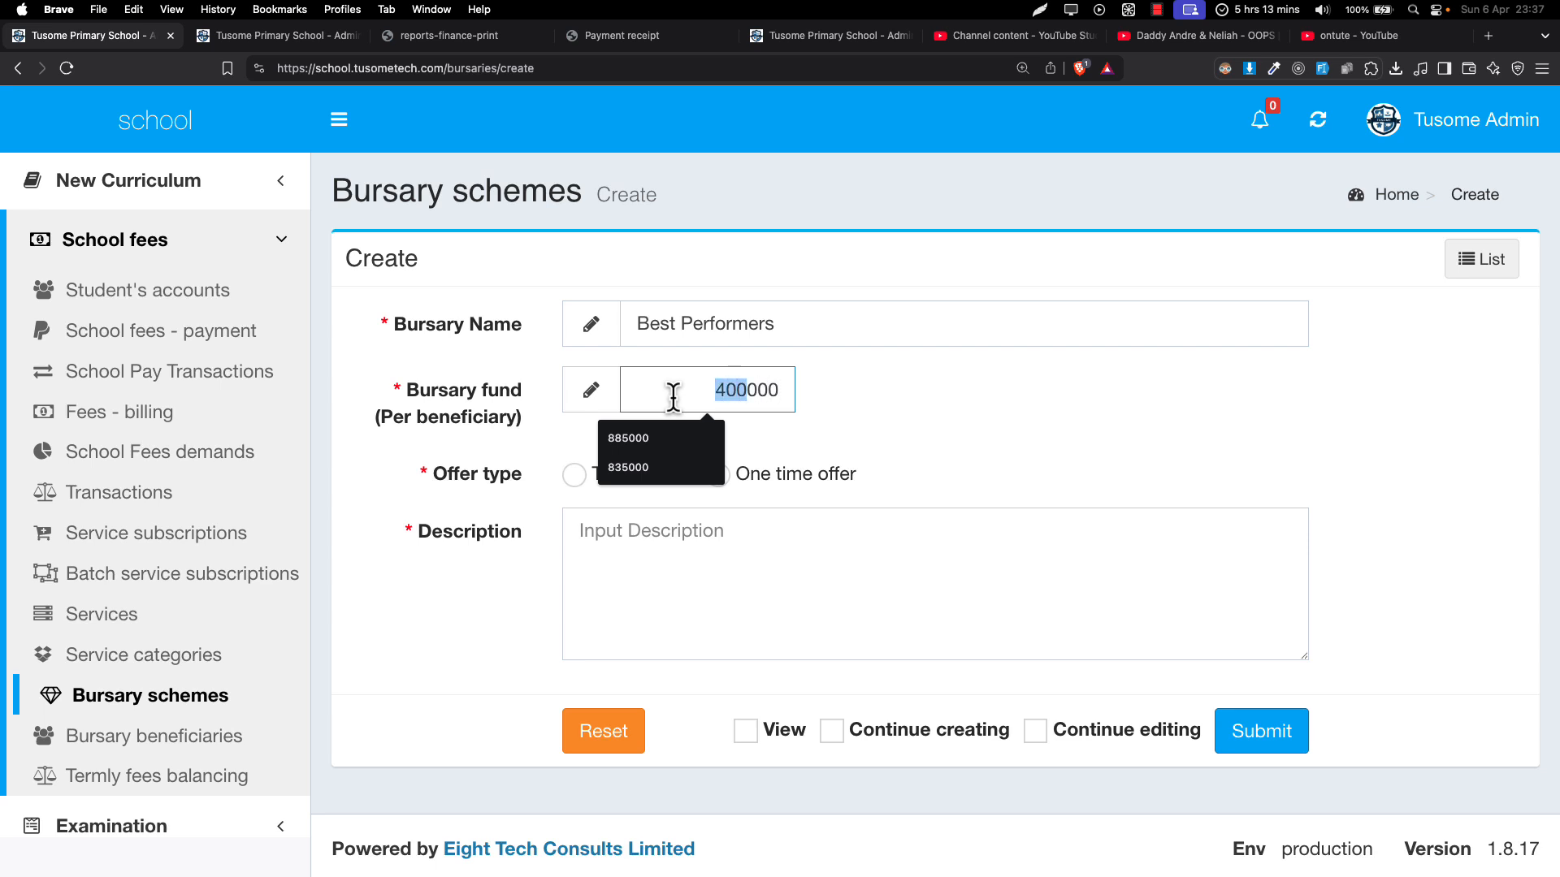
pyautogui.click(797, 394)
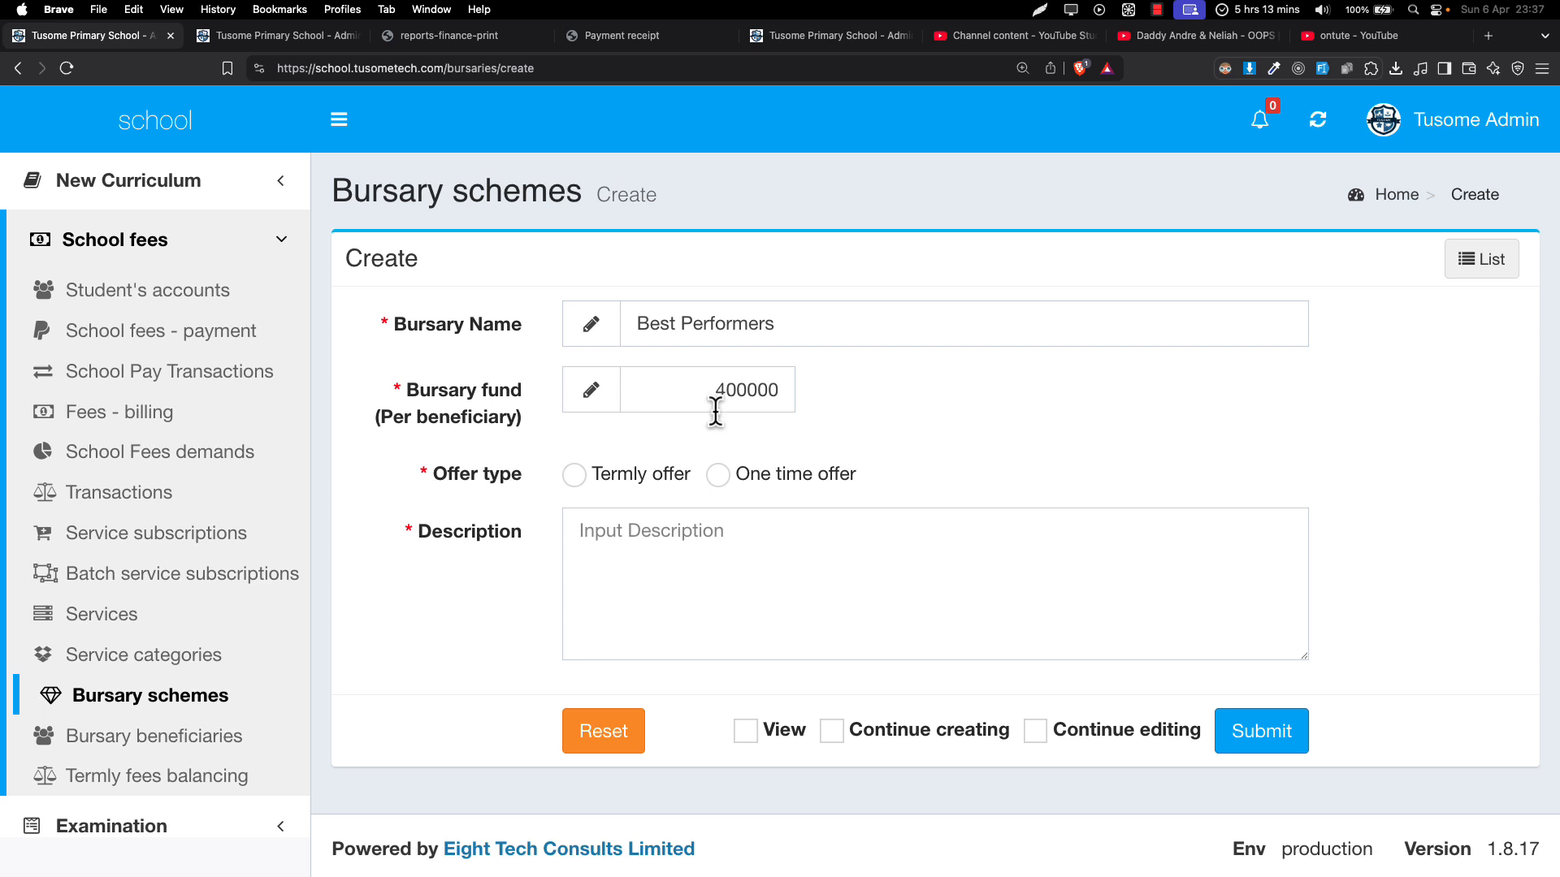
pyautogui.click(741, 390)
# Step: Set the bursary's offer type to One time offer
pyautogui.click(819, 488)
pyautogui.click(576, 476)
pyautogui.click(719, 477)
# Step: Describe the bursary as "Awarded to 1st-3rd Students in class." and submit the new scheme
pyautogui.click(760, 540)
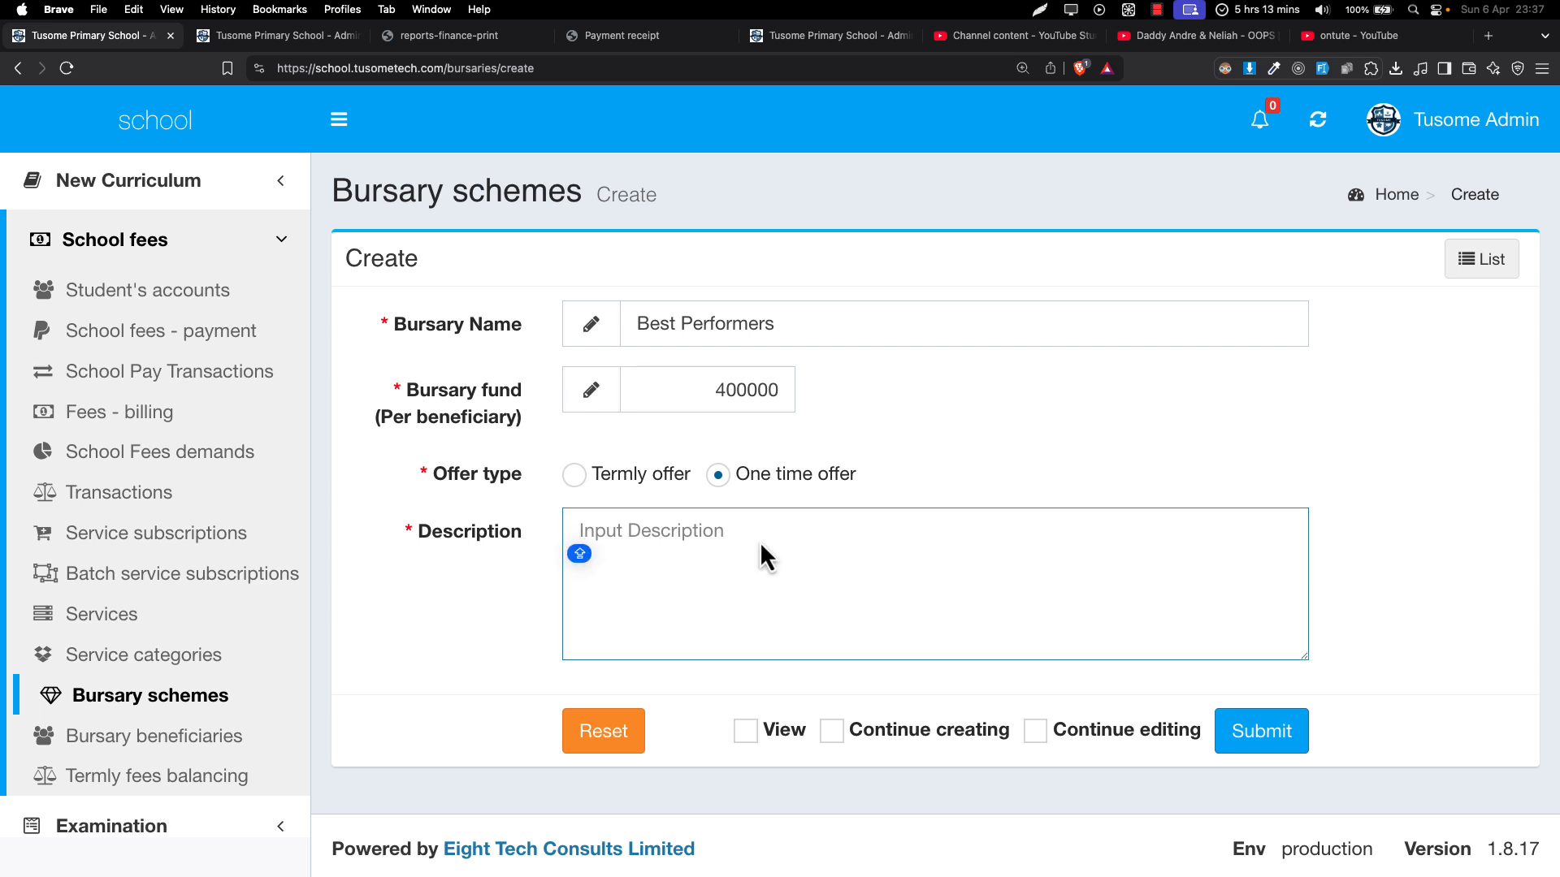
pyautogui.write('Awarded to')
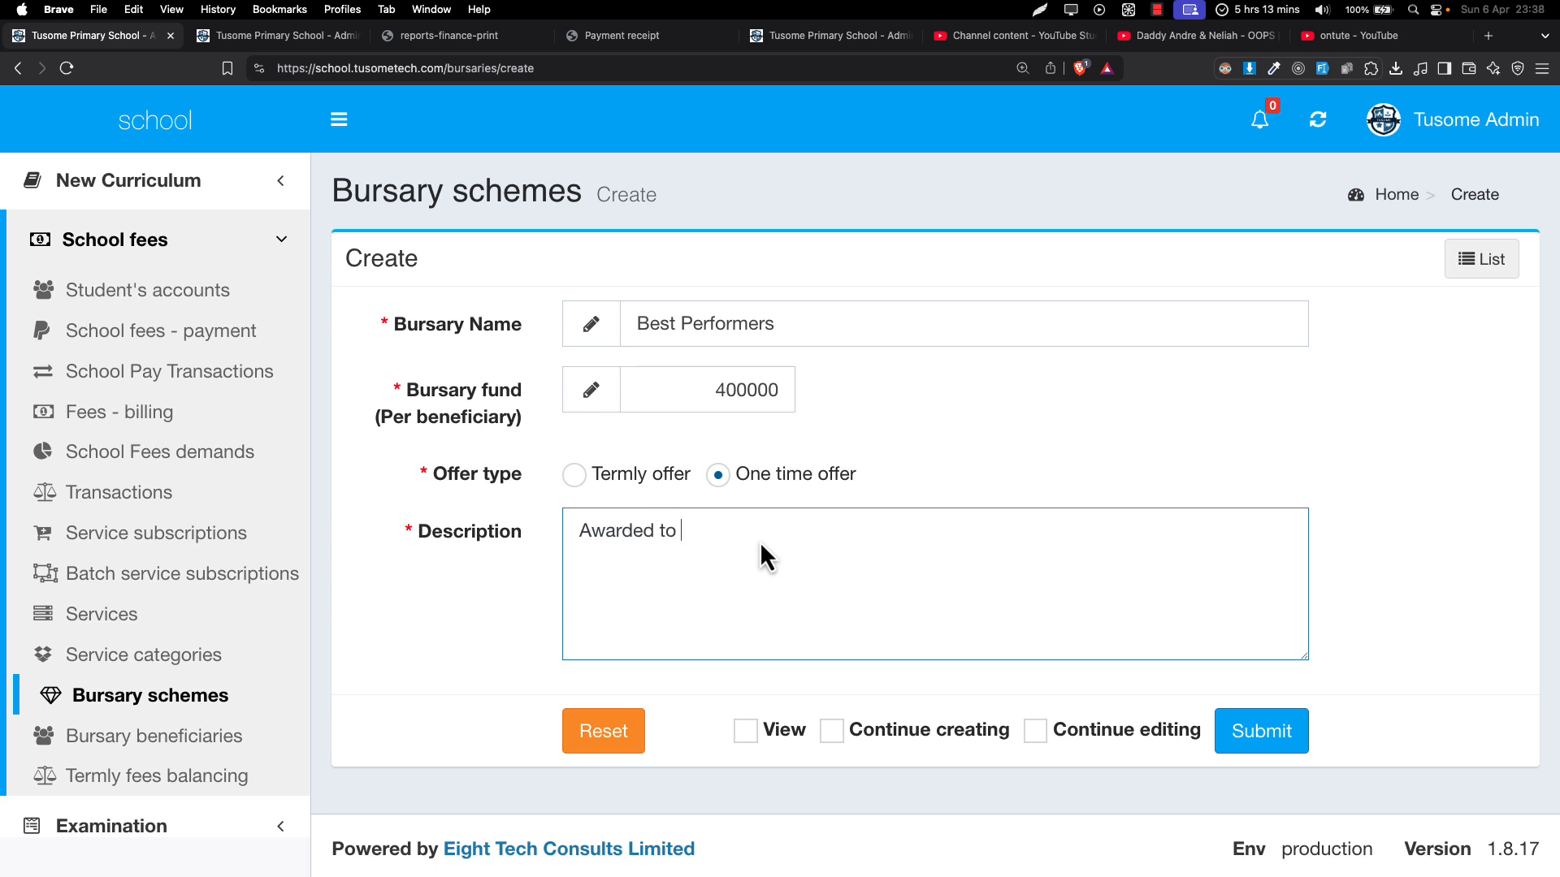
pyautogui.write(' 1s')
pyautogui.write('t ')
pyautogui.write('Students in class')
pyautogui.write('-')
pyautogui.write('3rd')
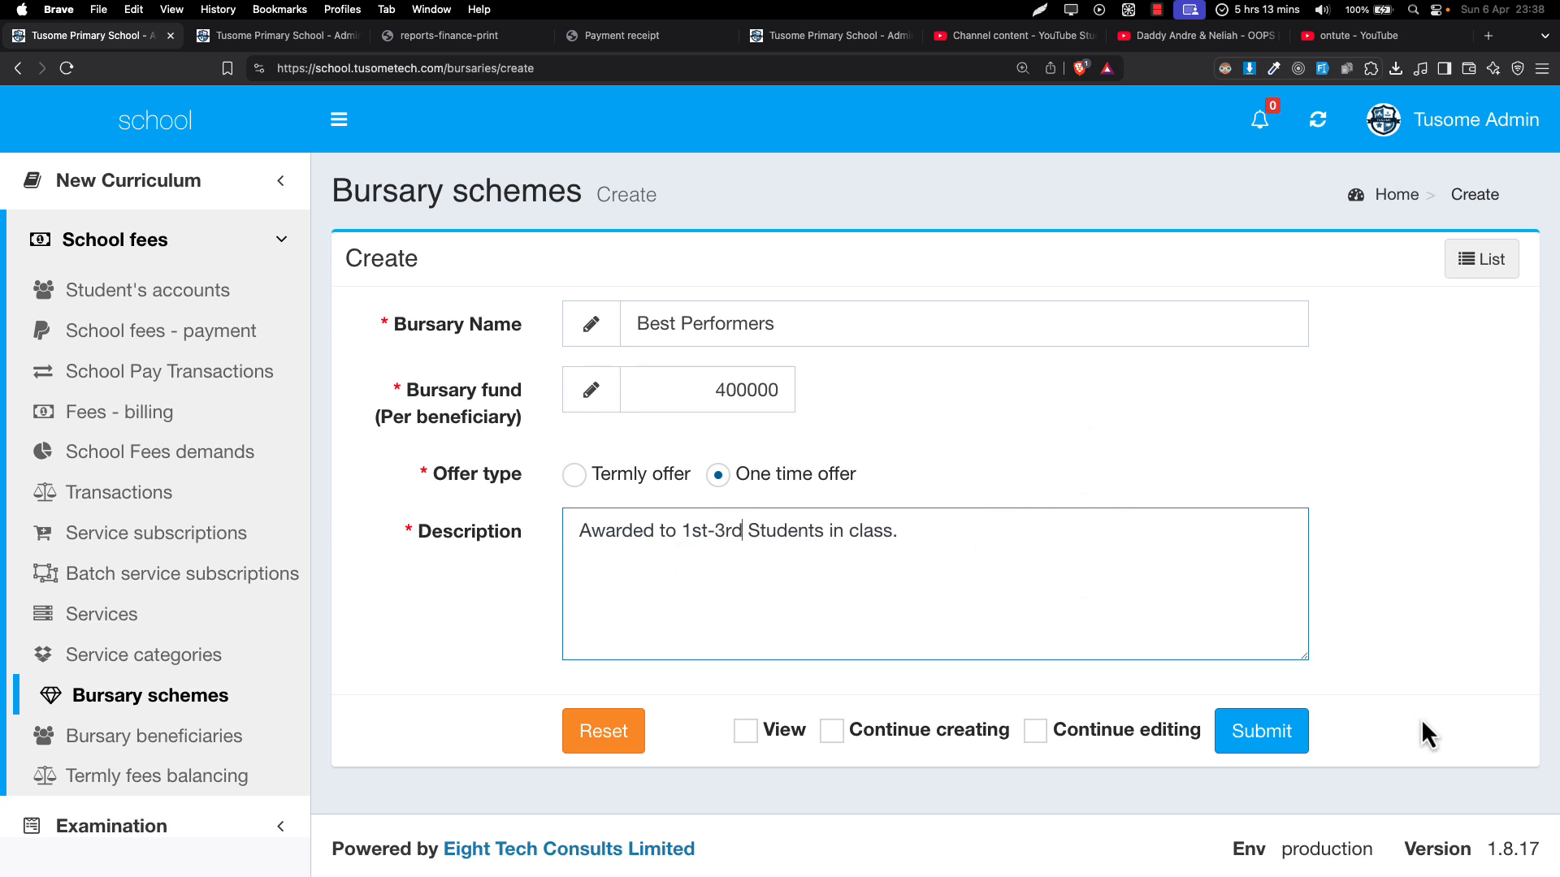
pyautogui.click(1283, 741)
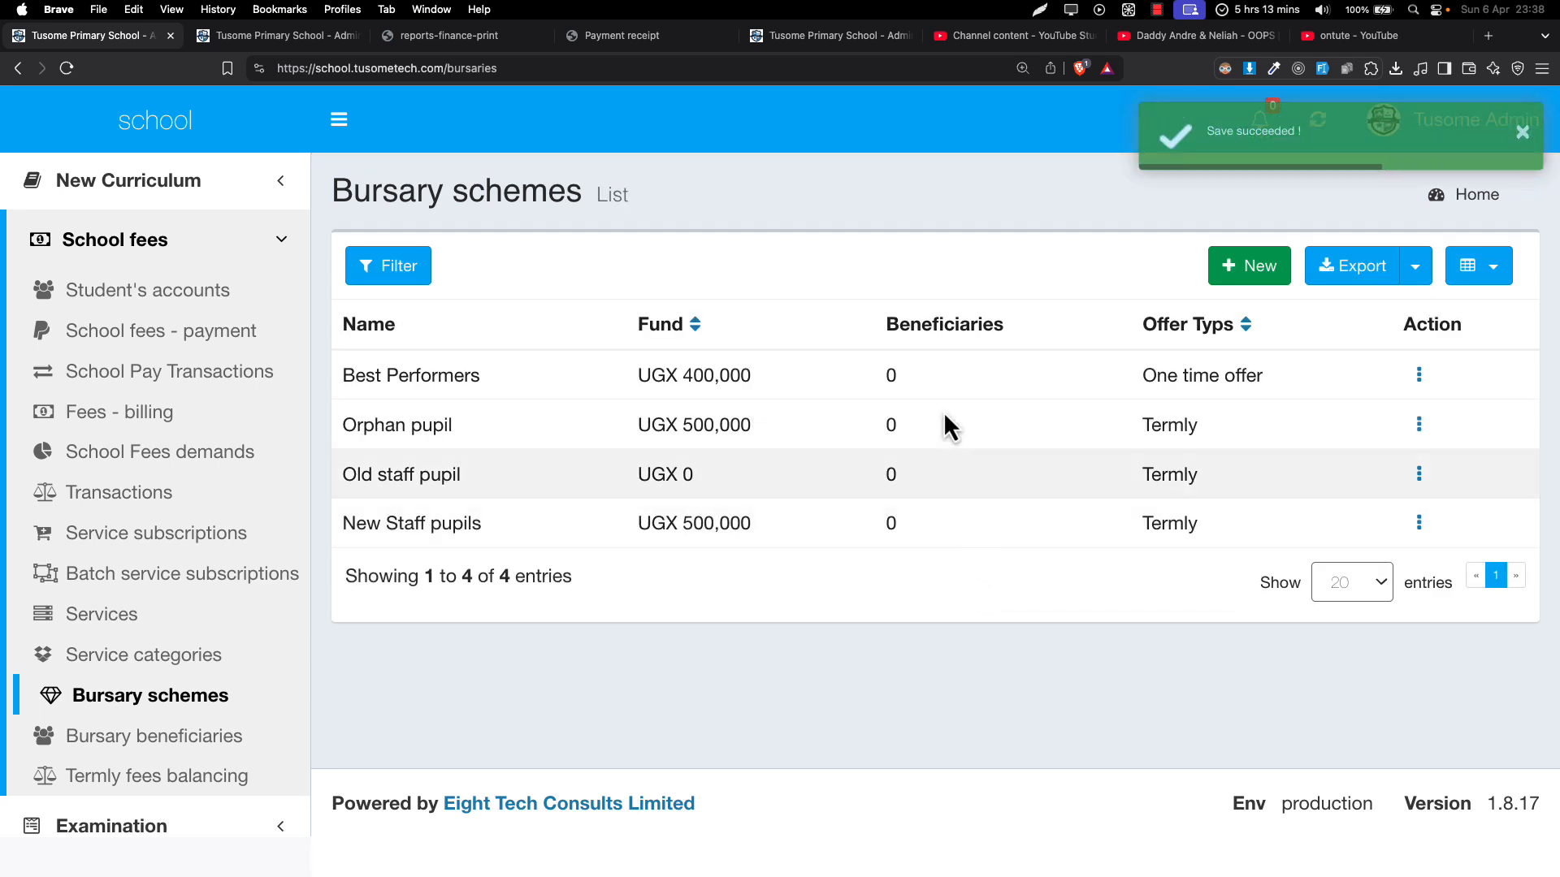
# Step: Check the Best Performers fund amount and the beneficiary counts of the listed bursary schemes
pyautogui.moveTo(683, 376); pyautogui.dragTo(788, 387)
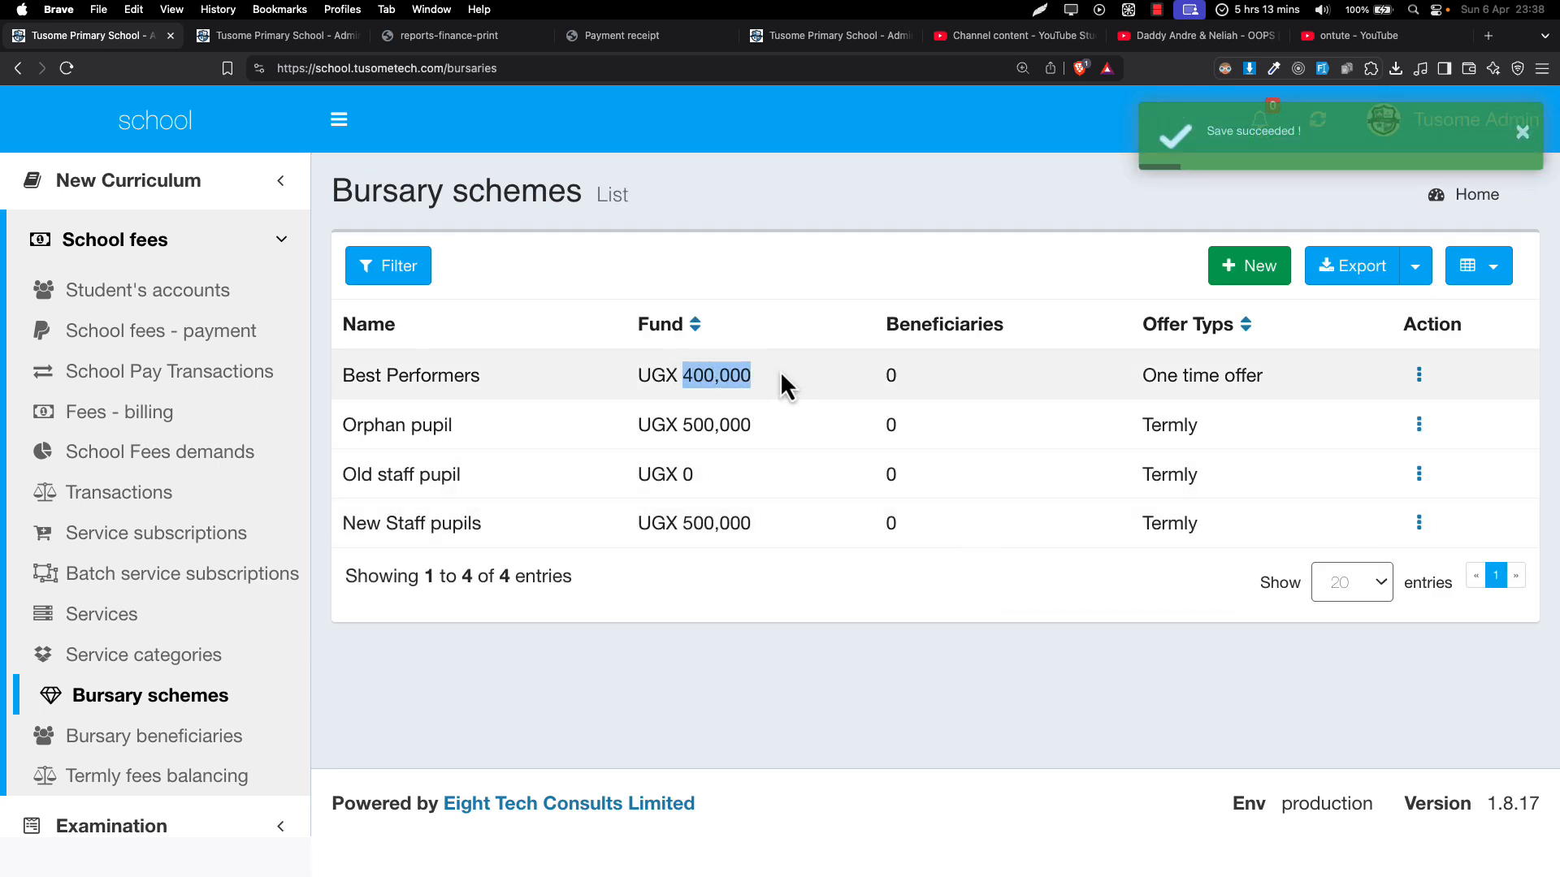
pyautogui.click(754, 367)
pyautogui.doubleClick(891, 375)
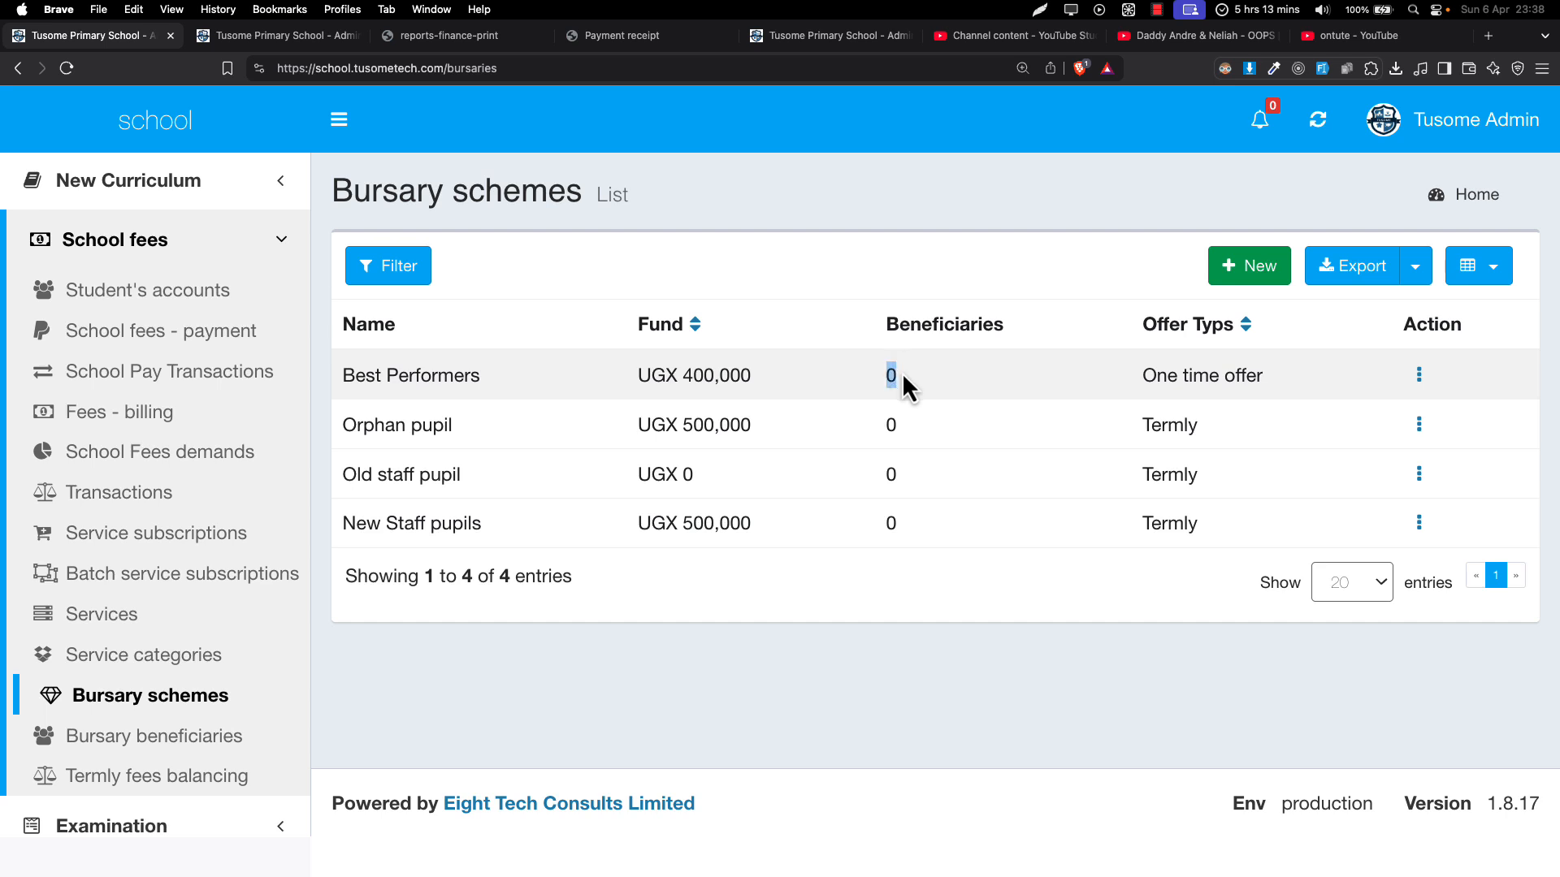
pyautogui.doubleClick(892, 425)
pyautogui.click(880, 490)
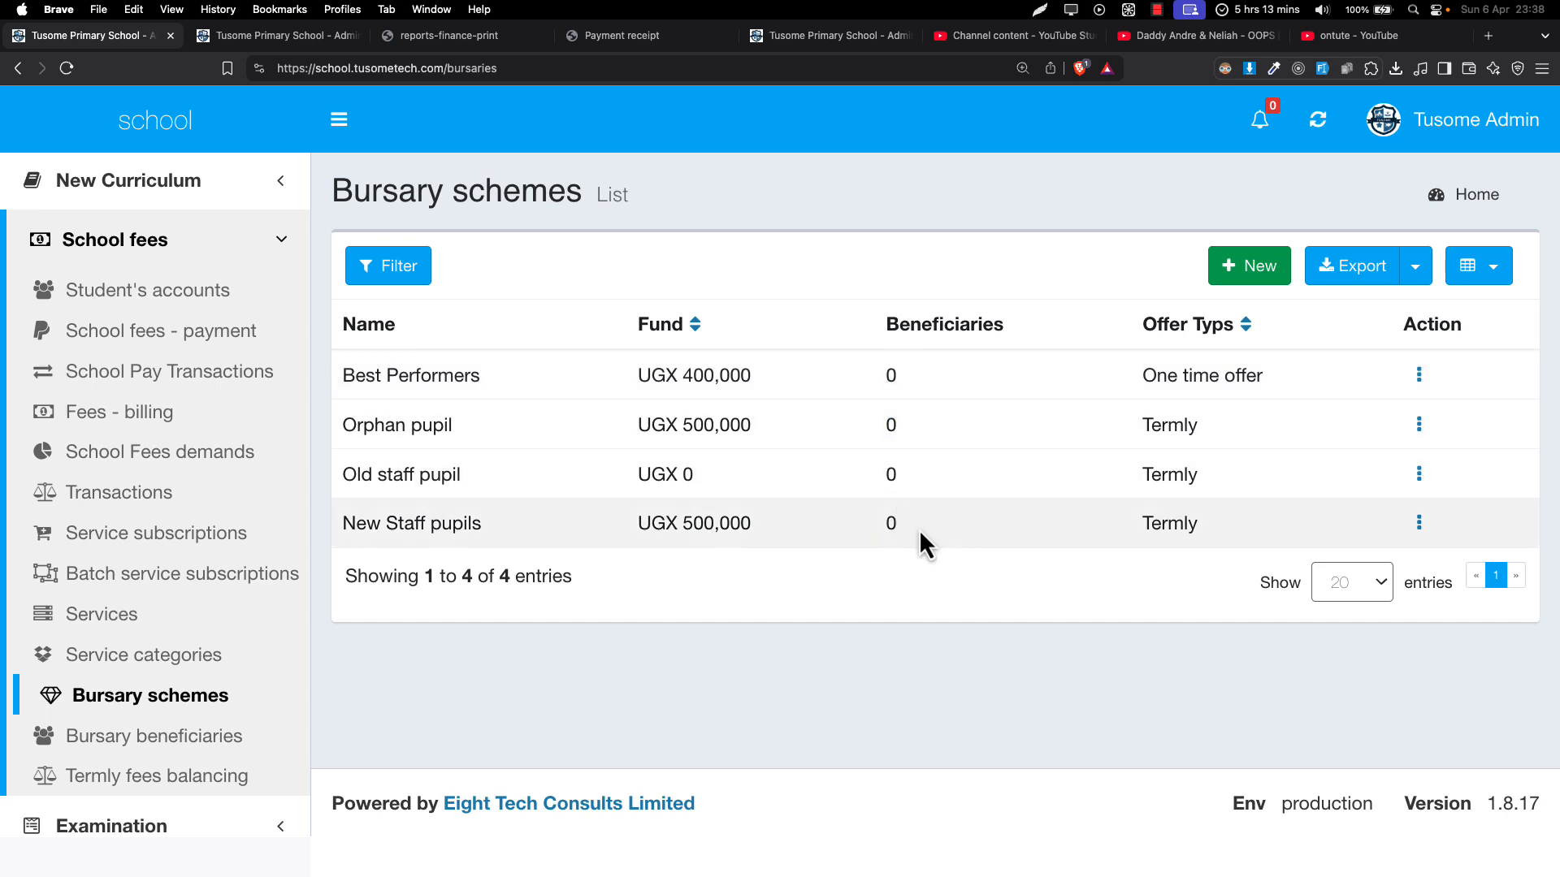
pyautogui.doubleClick(891, 524)
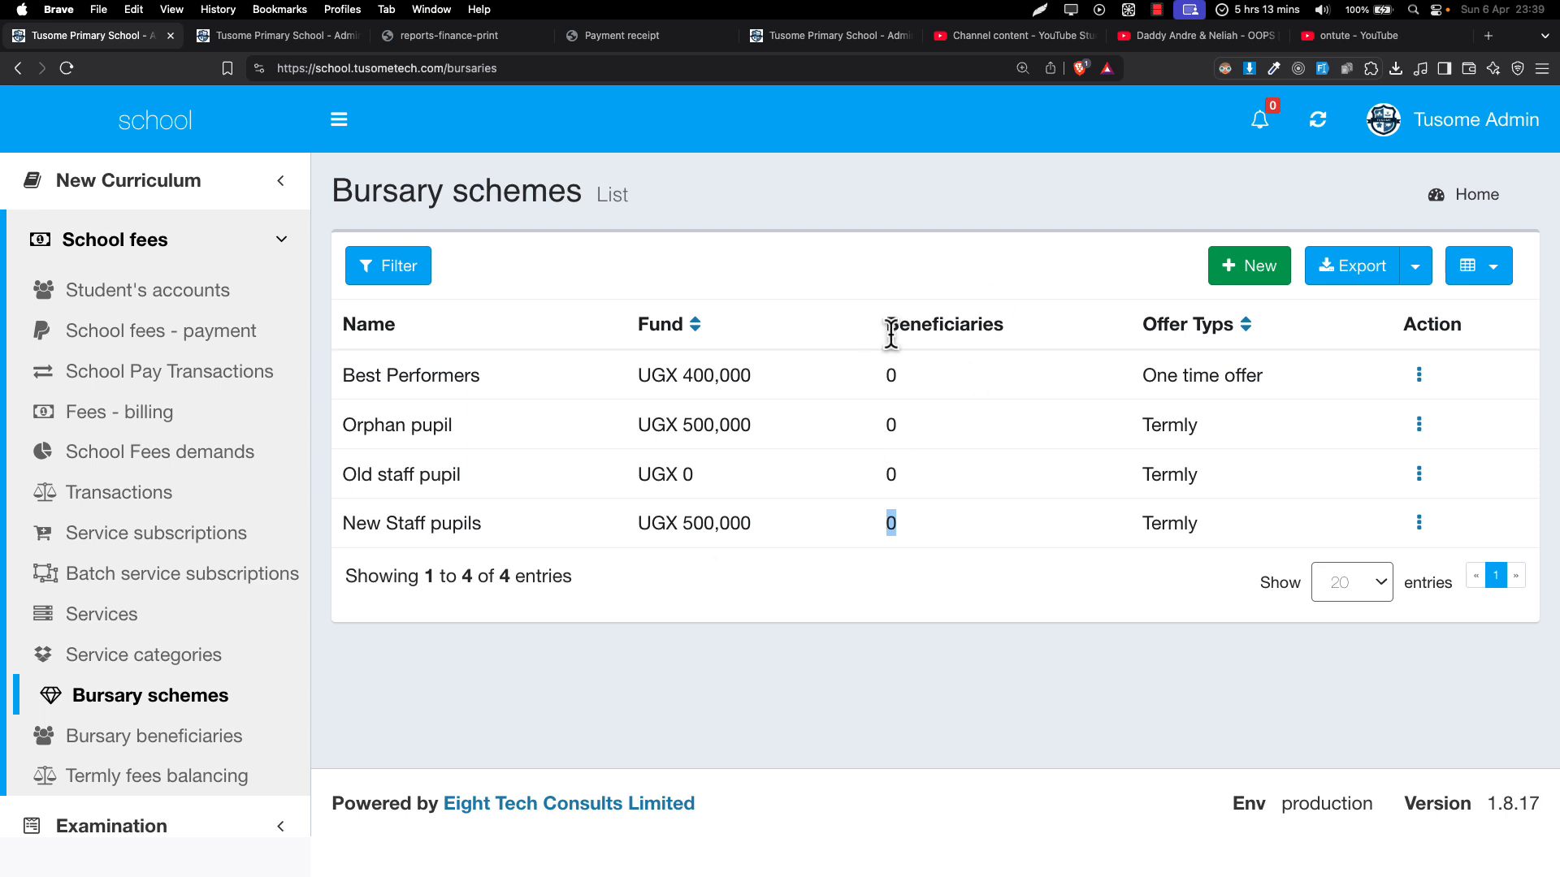
# Step: Review the P.4 student's profile with this term's fees billing and payments, and return to the bursary schemes list
pyautogui.click(292, 36)
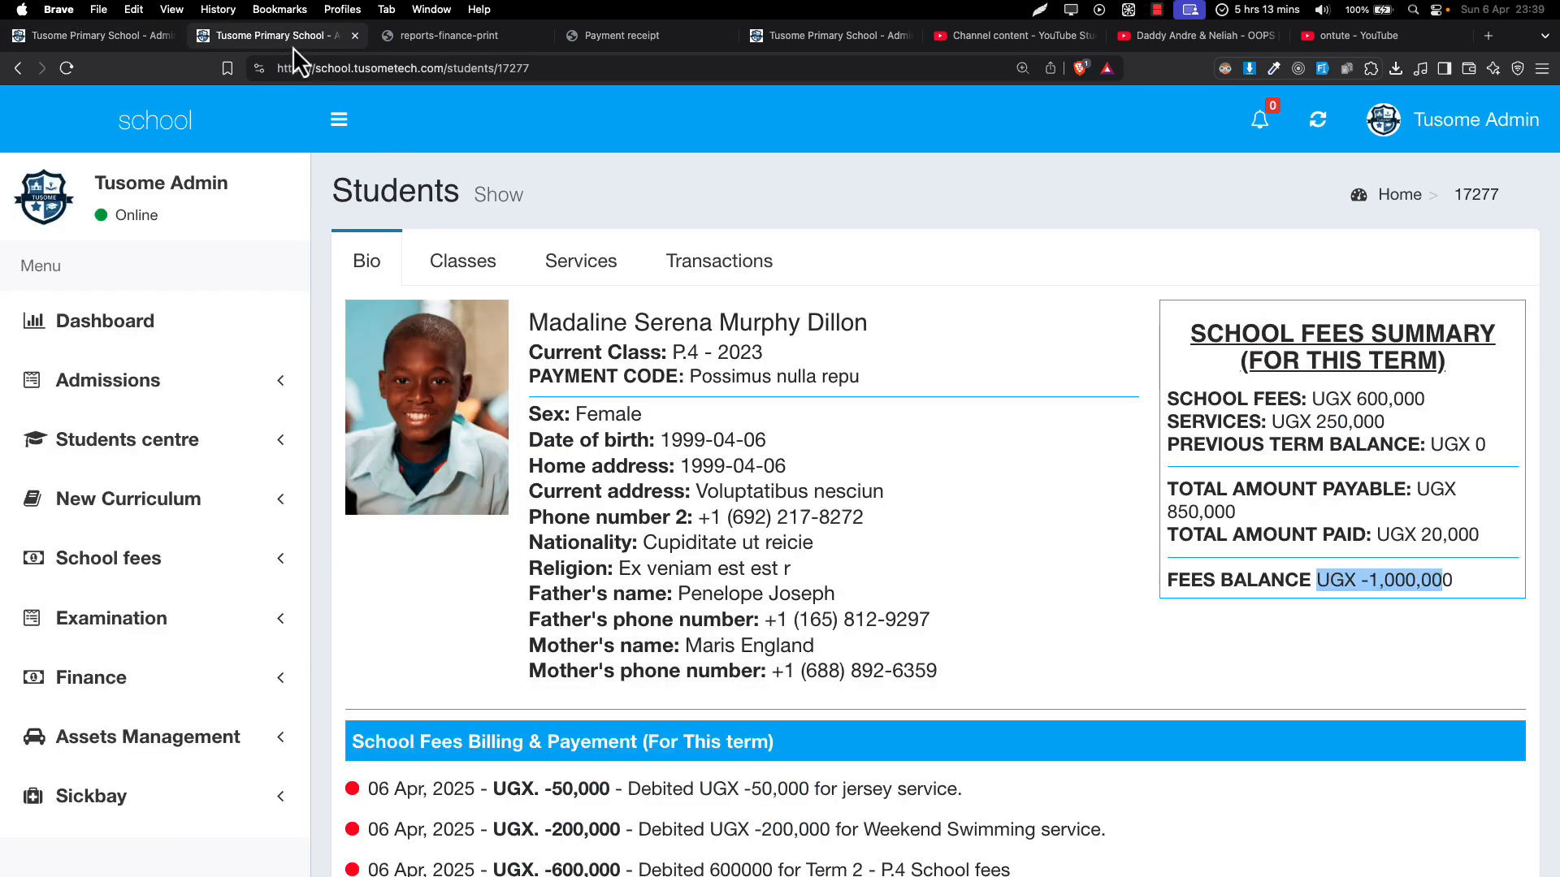
pyautogui.doubleClick(568, 325)
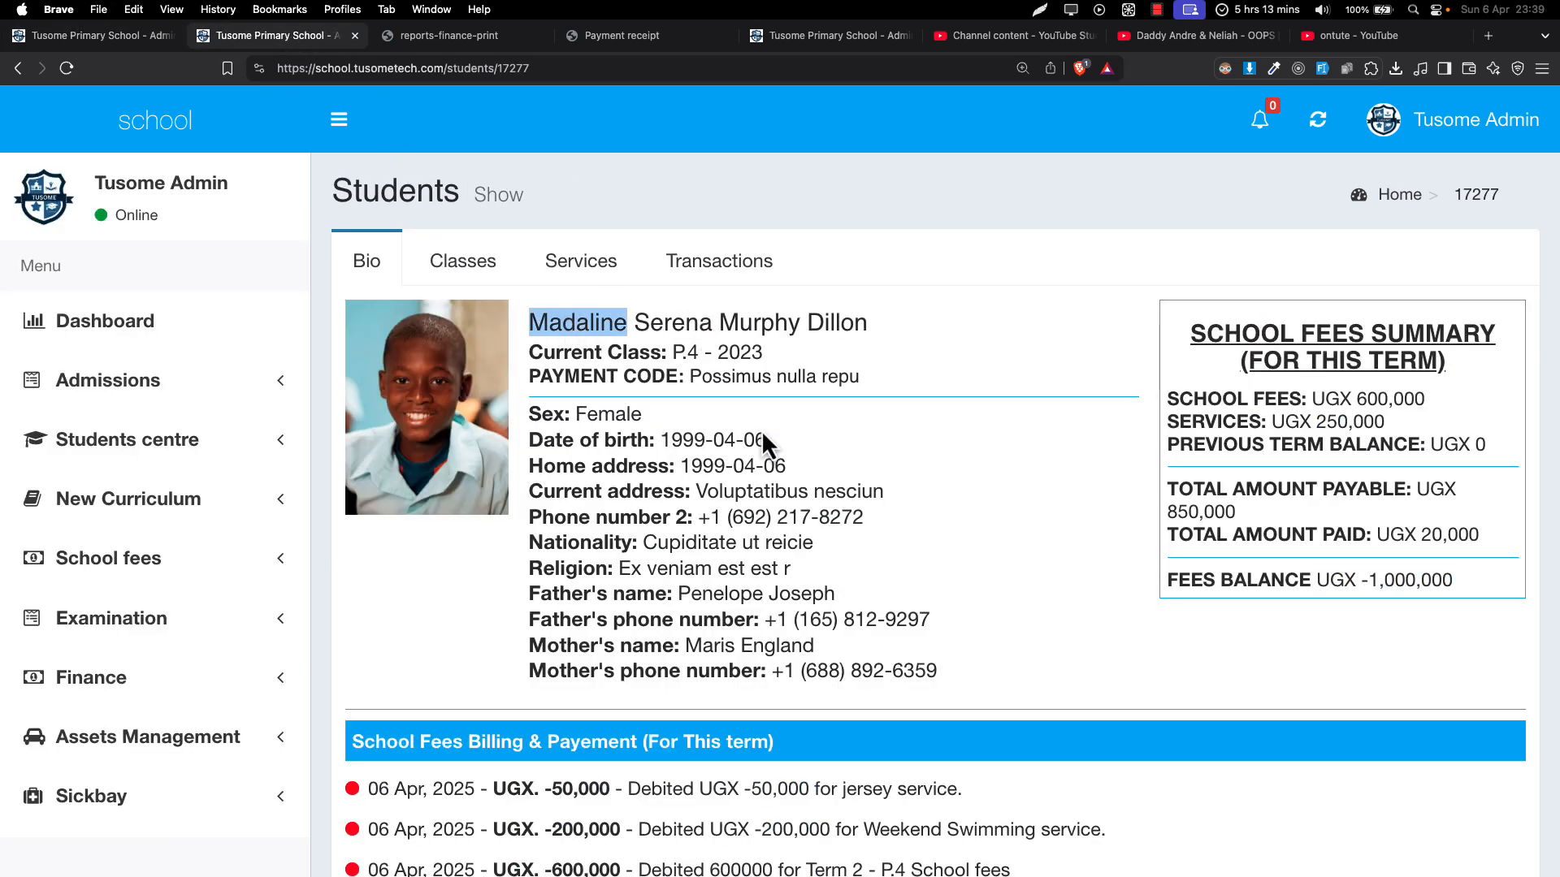
pyautogui.scroll(-3, 754, 437)
pyautogui.scroll(-3, 756, 433)
pyautogui.scroll(5, 756, 439)
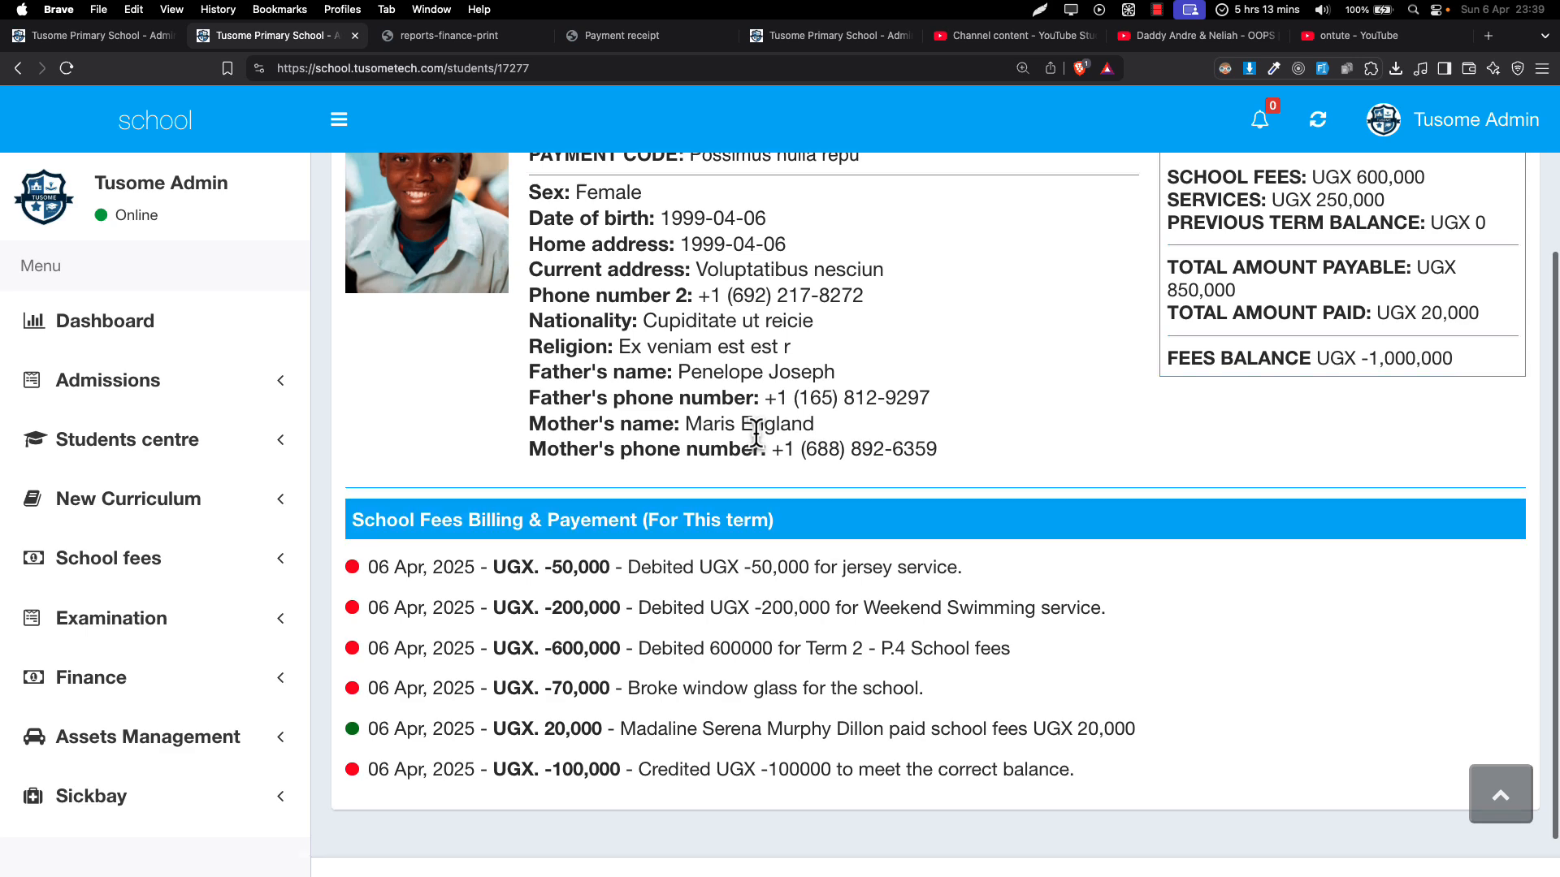
pyautogui.click(93, 40)
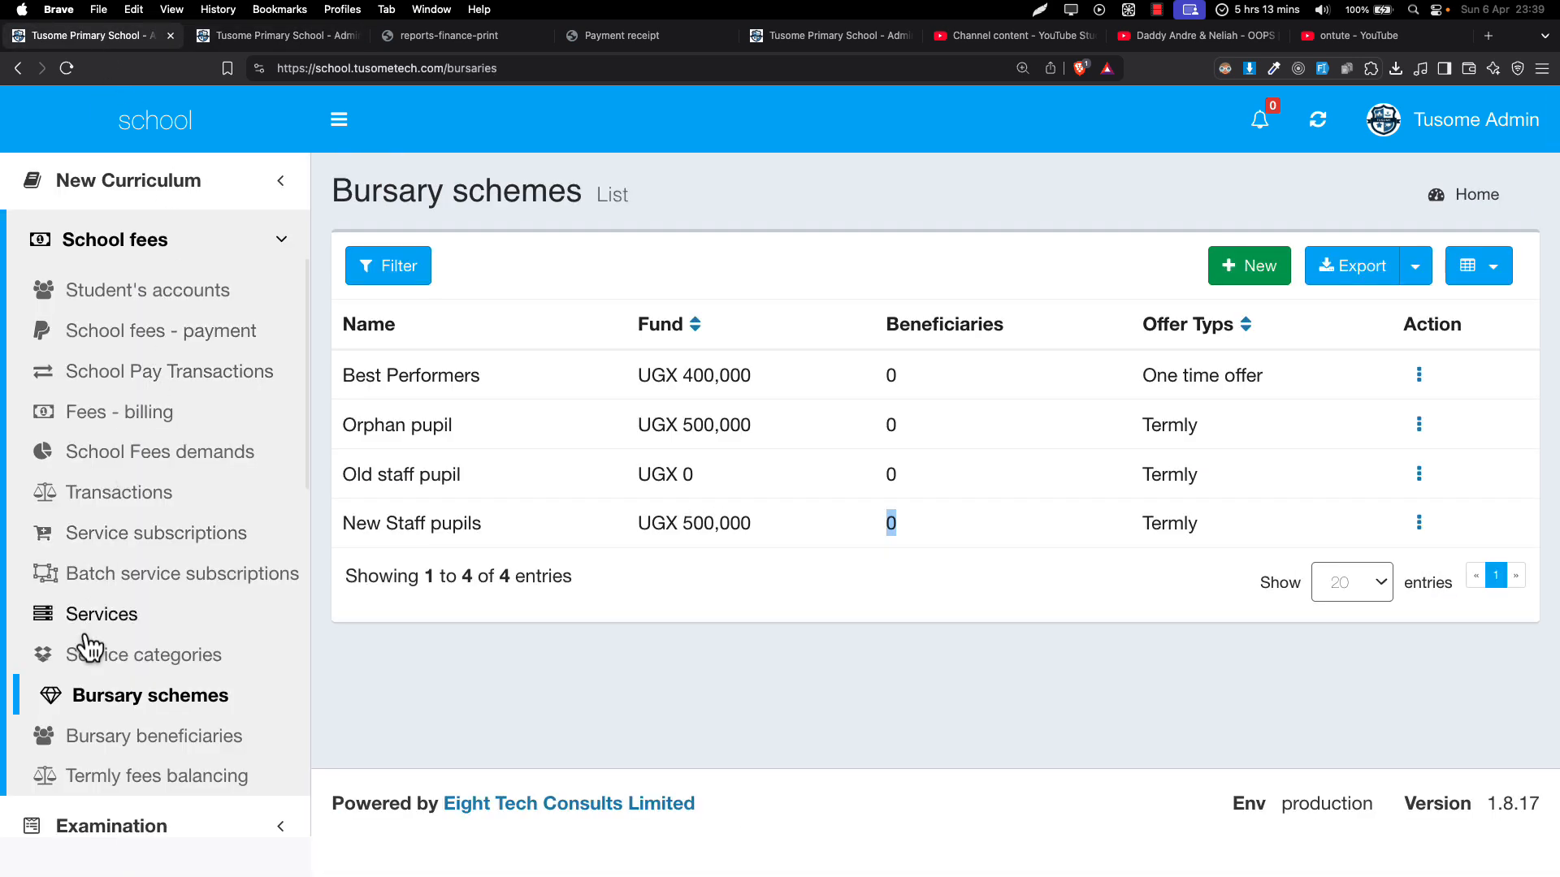
pyautogui.moveTo(660, 329); pyautogui.dragTo(706, 598)
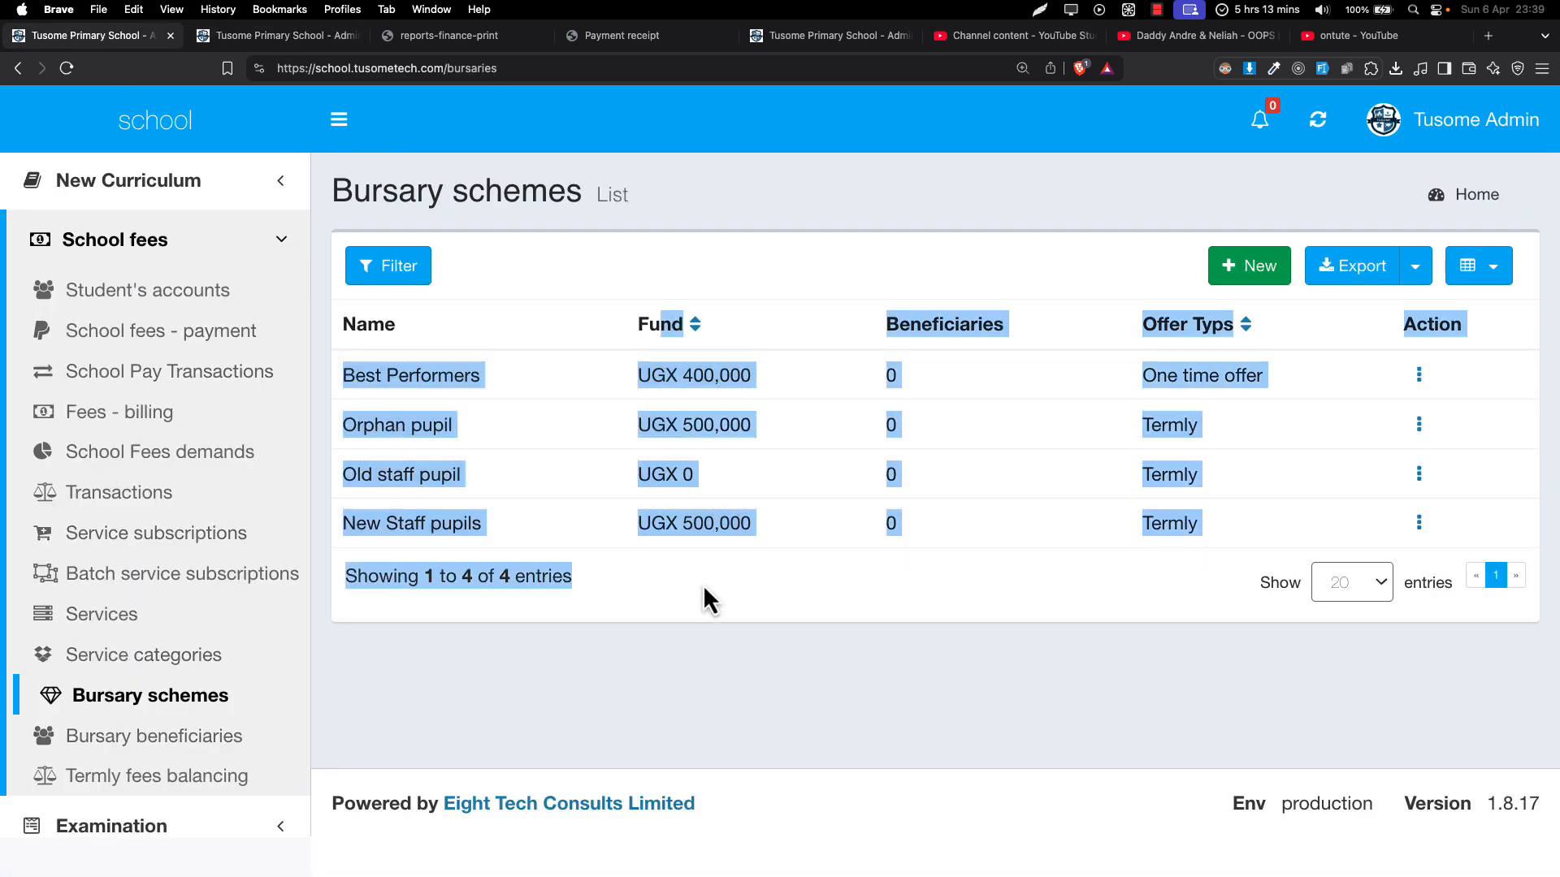
# Step: Create a new bursary beneficiary record and choose the P.4 student just reviewed as the beneficiary
pyautogui.click(180, 741)
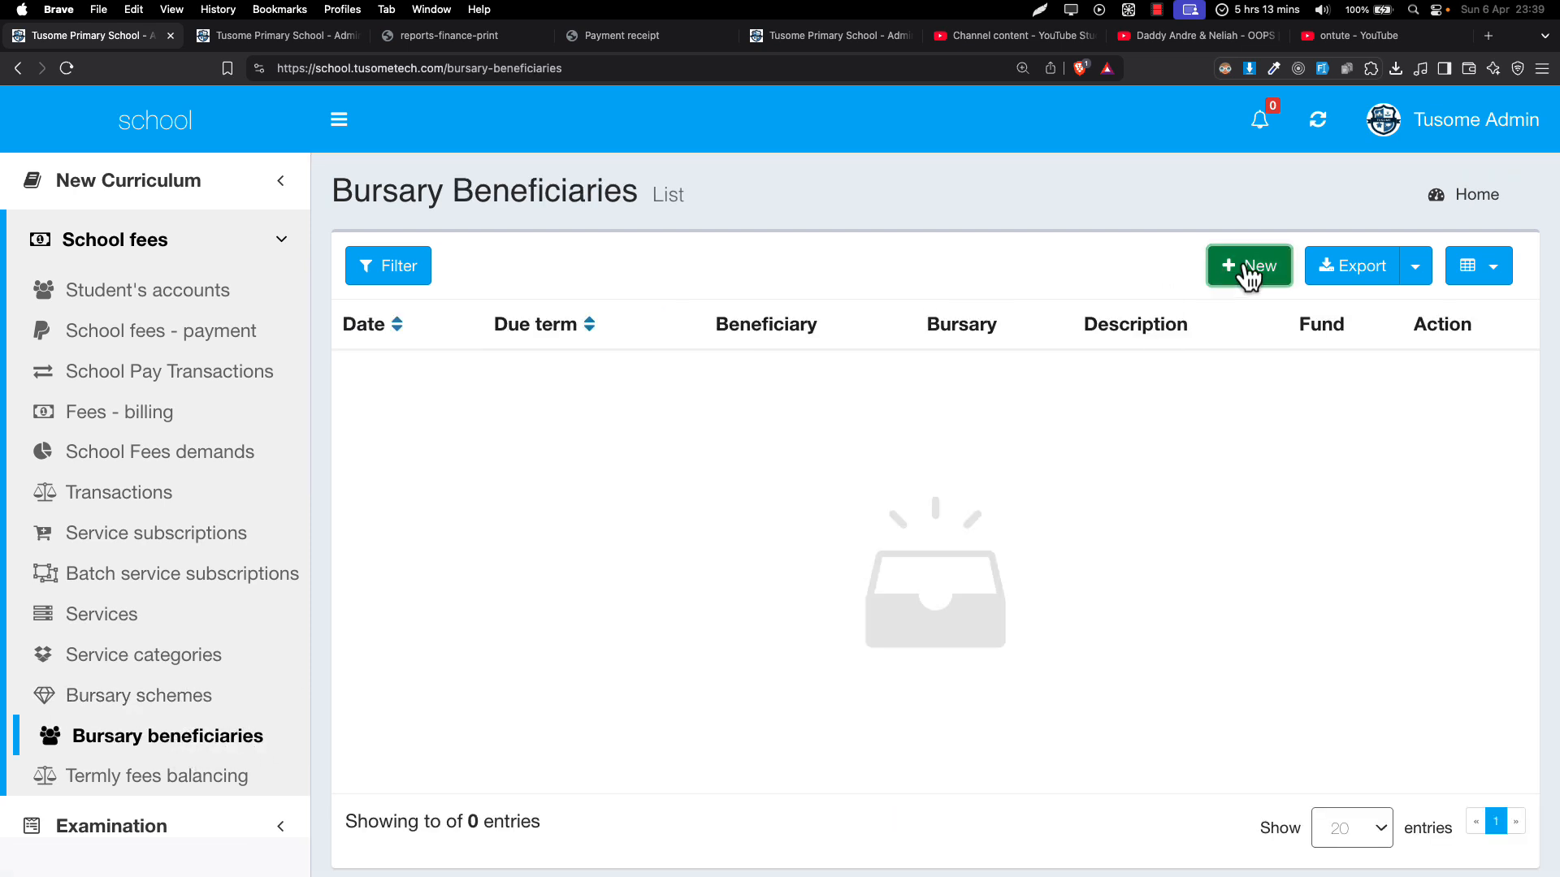
pyautogui.click(1247, 268)
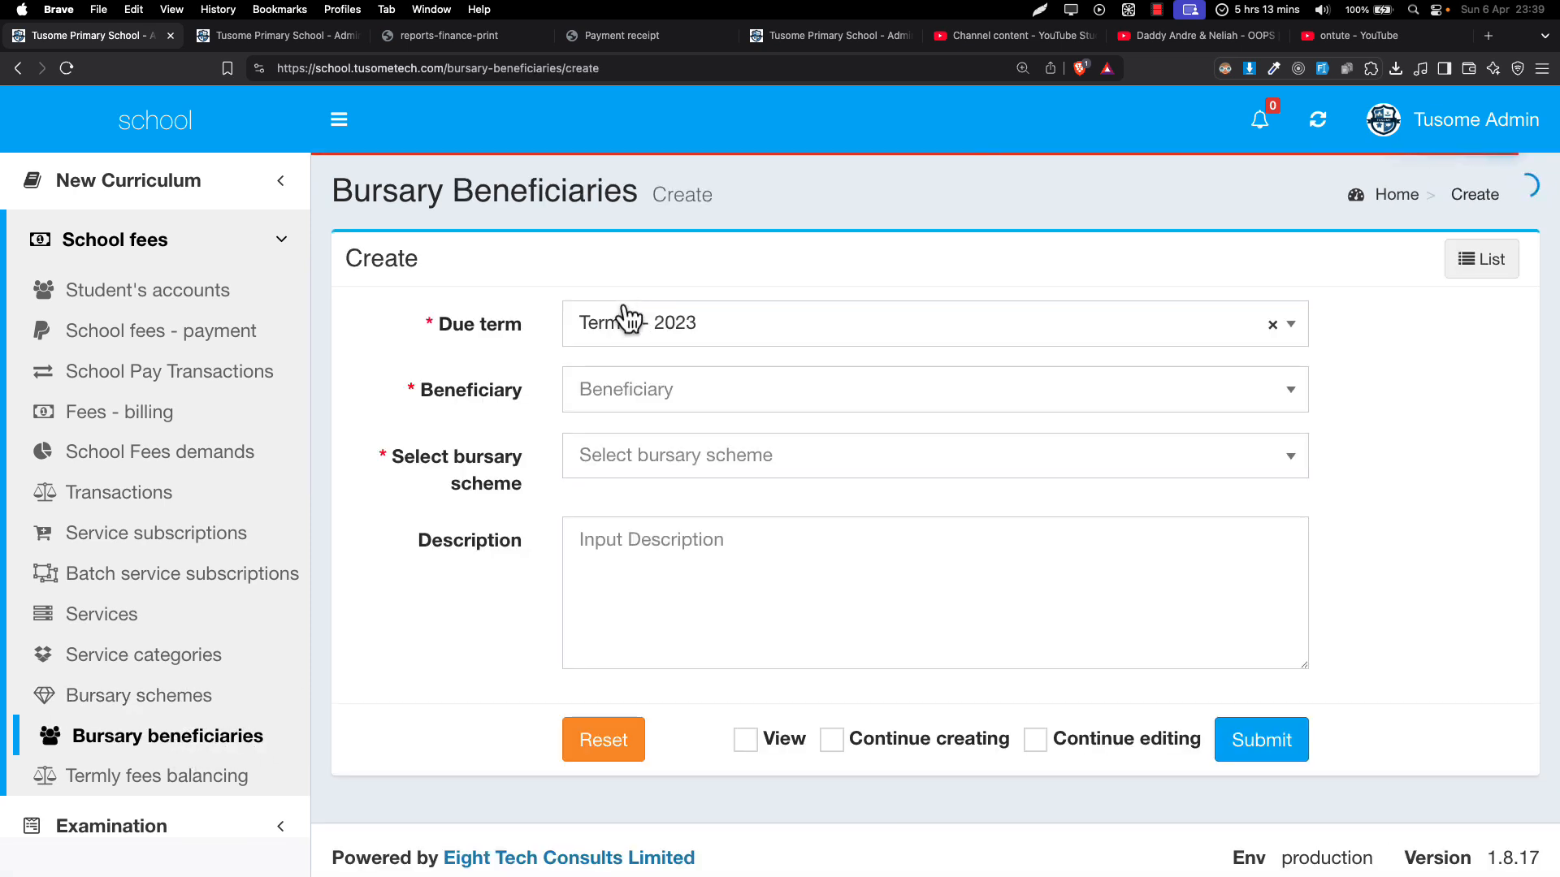
pyautogui.click(616, 410)
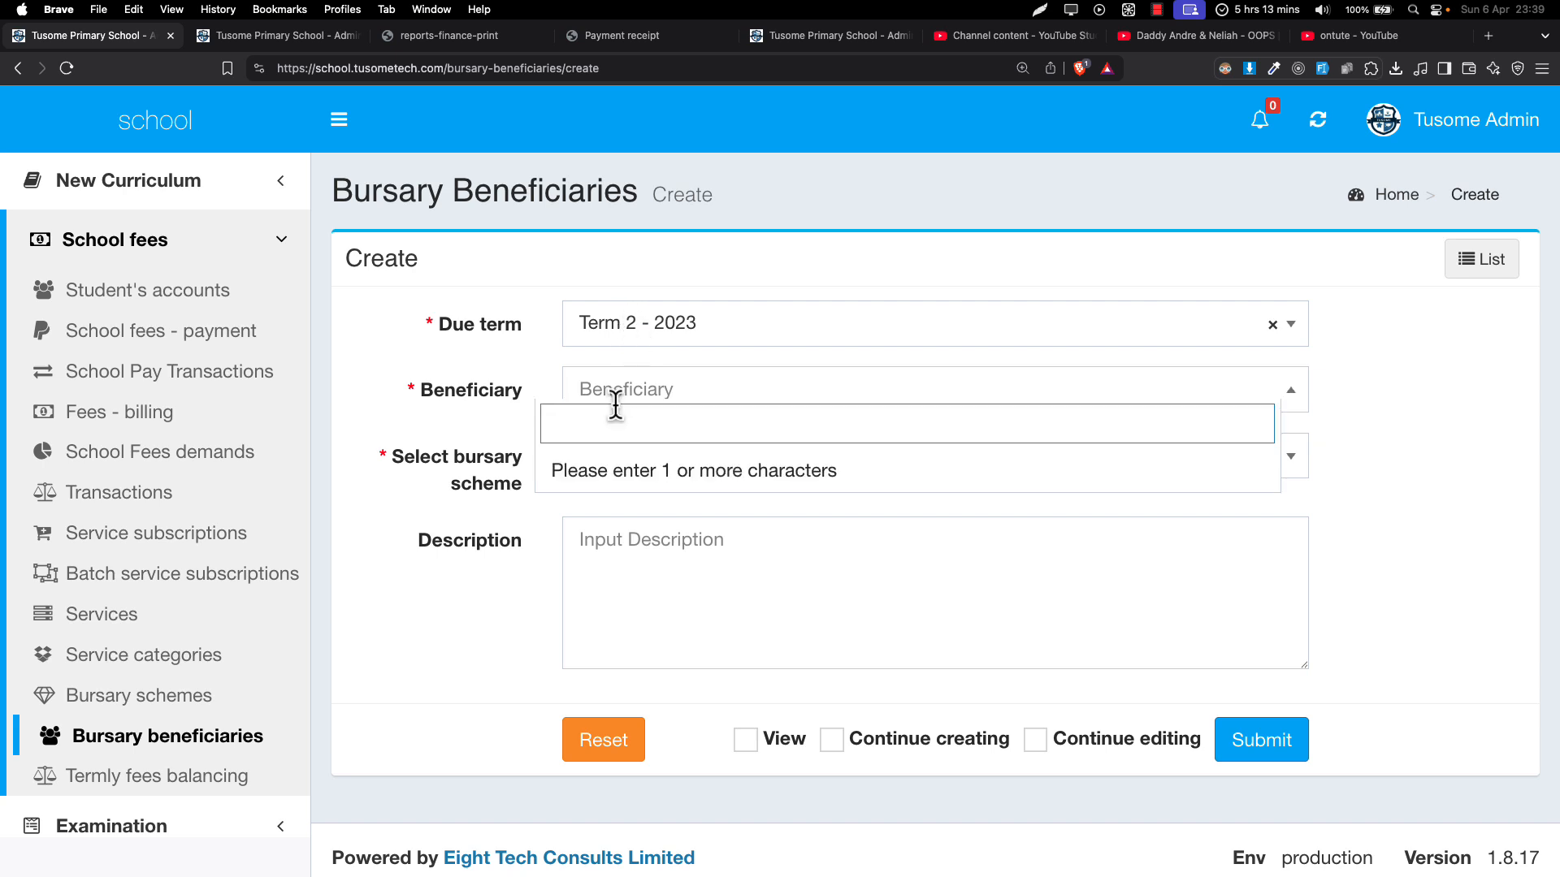
pyautogui.write('Madaline')
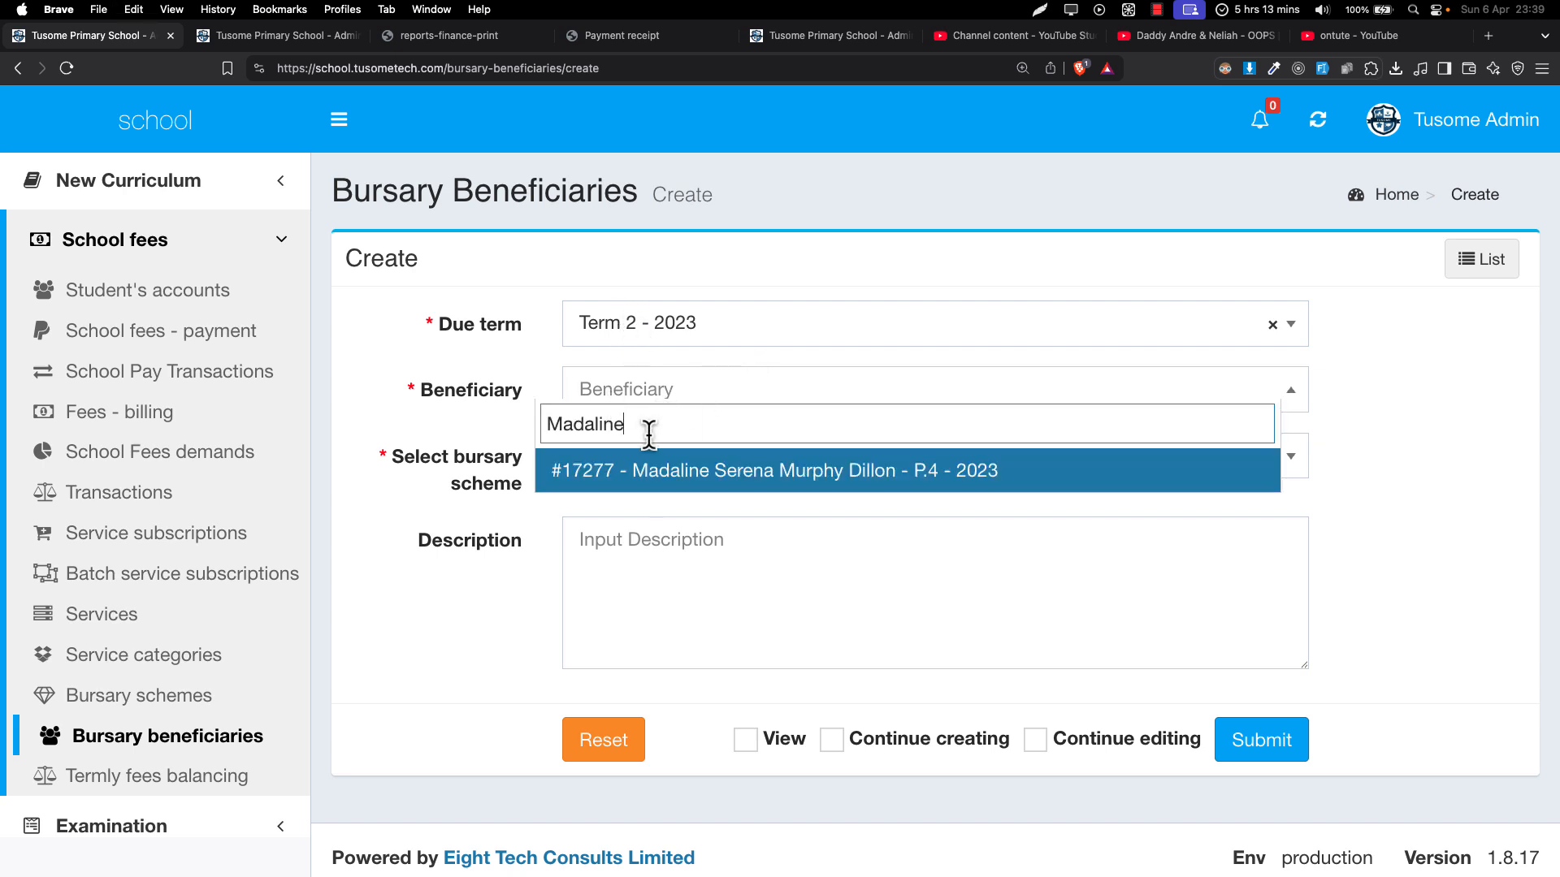
pyautogui.click(633, 483)
# Step: Assign the Best Performers - UGX 400,000 bursary scheme to the beneficiary
pyautogui.click(630, 475)
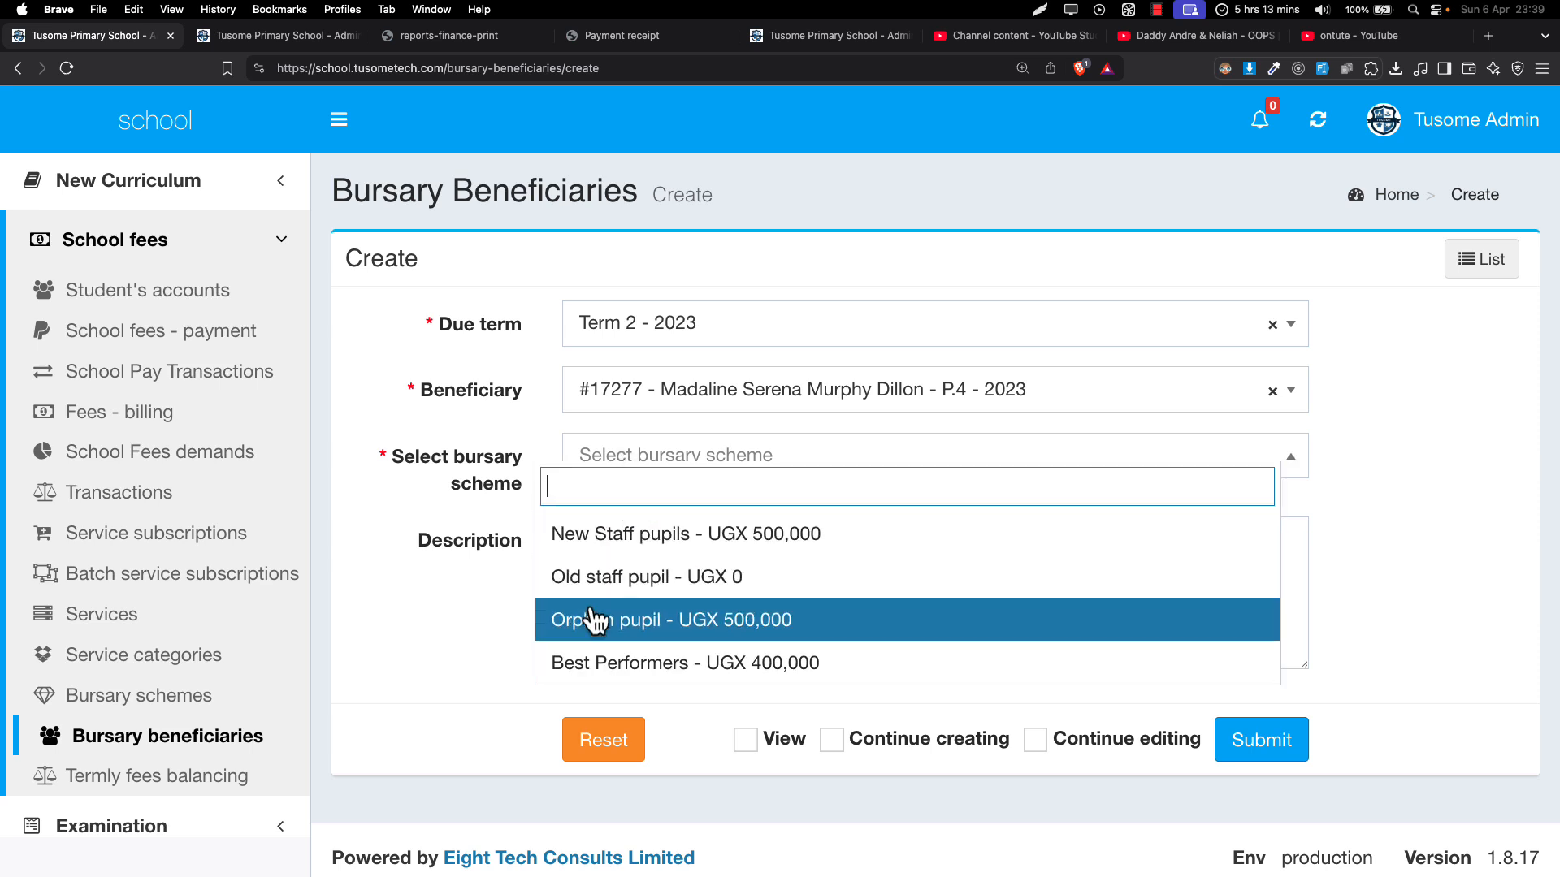
pyautogui.write('be')
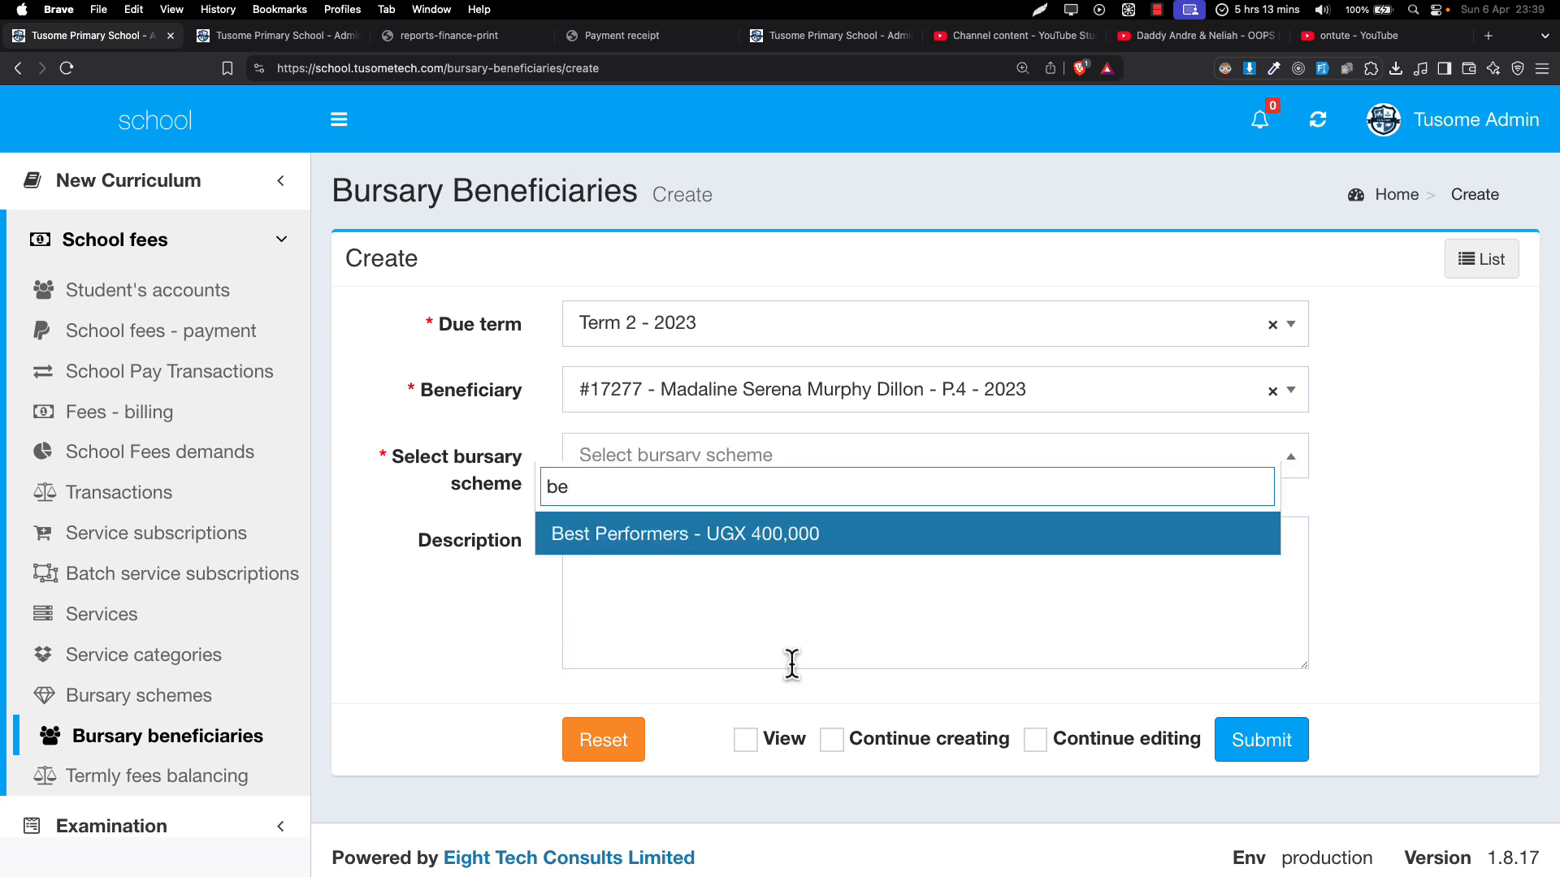
pyautogui.click(699, 543)
# Step: Enter the description "This student was the 1st in P.3 3RD TERM 2024." and submit the beneficiary record
pyautogui.click(688, 559)
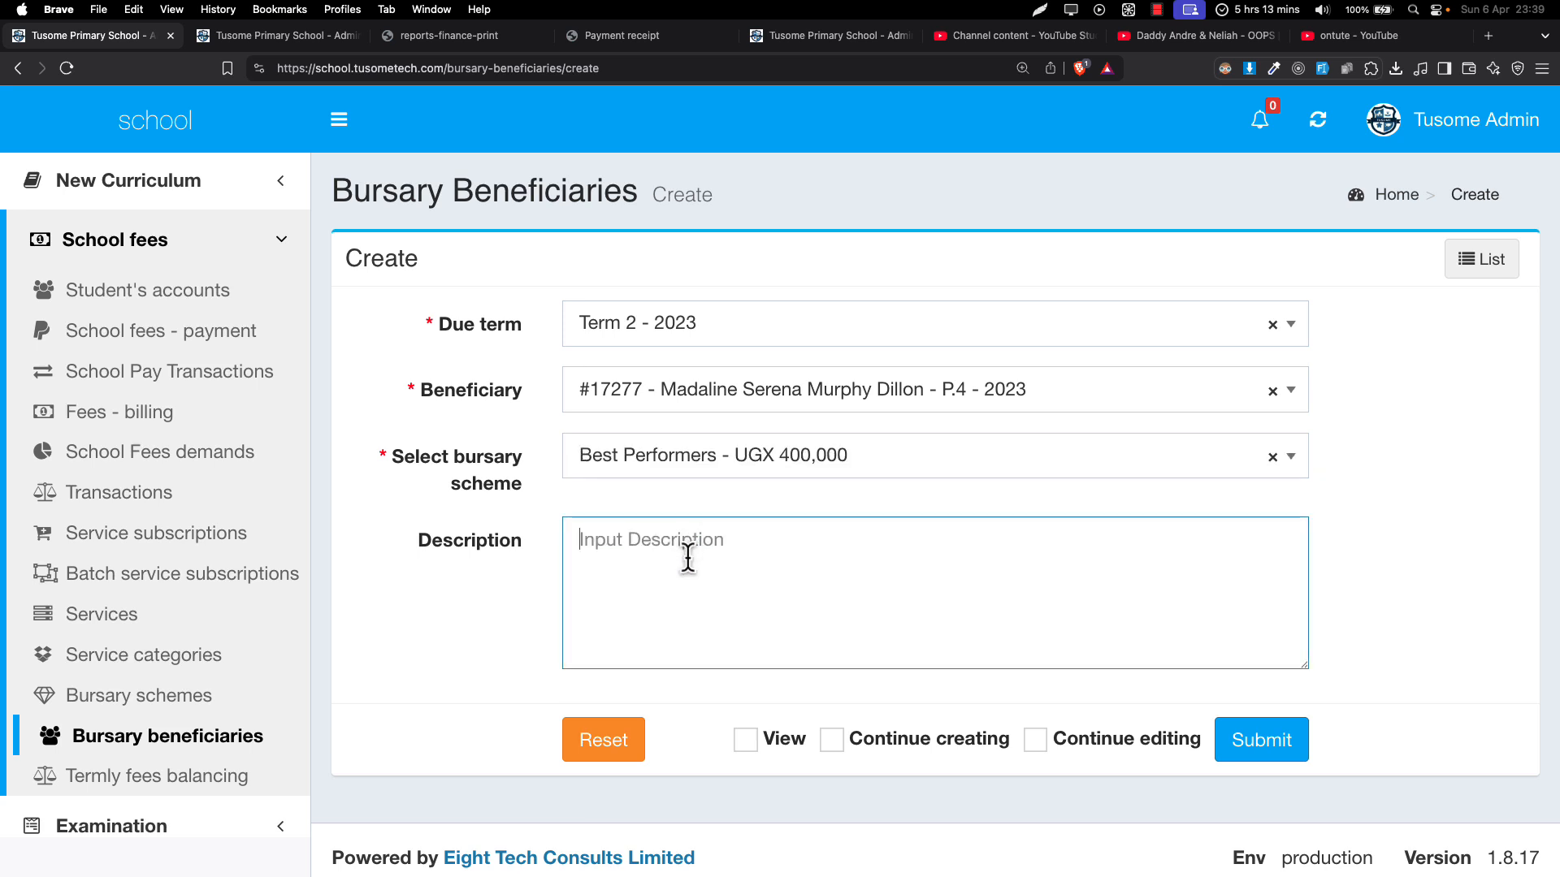
pyautogui.write('S')
pyautogui.press('BackSpace')
pyautogui.write('T')
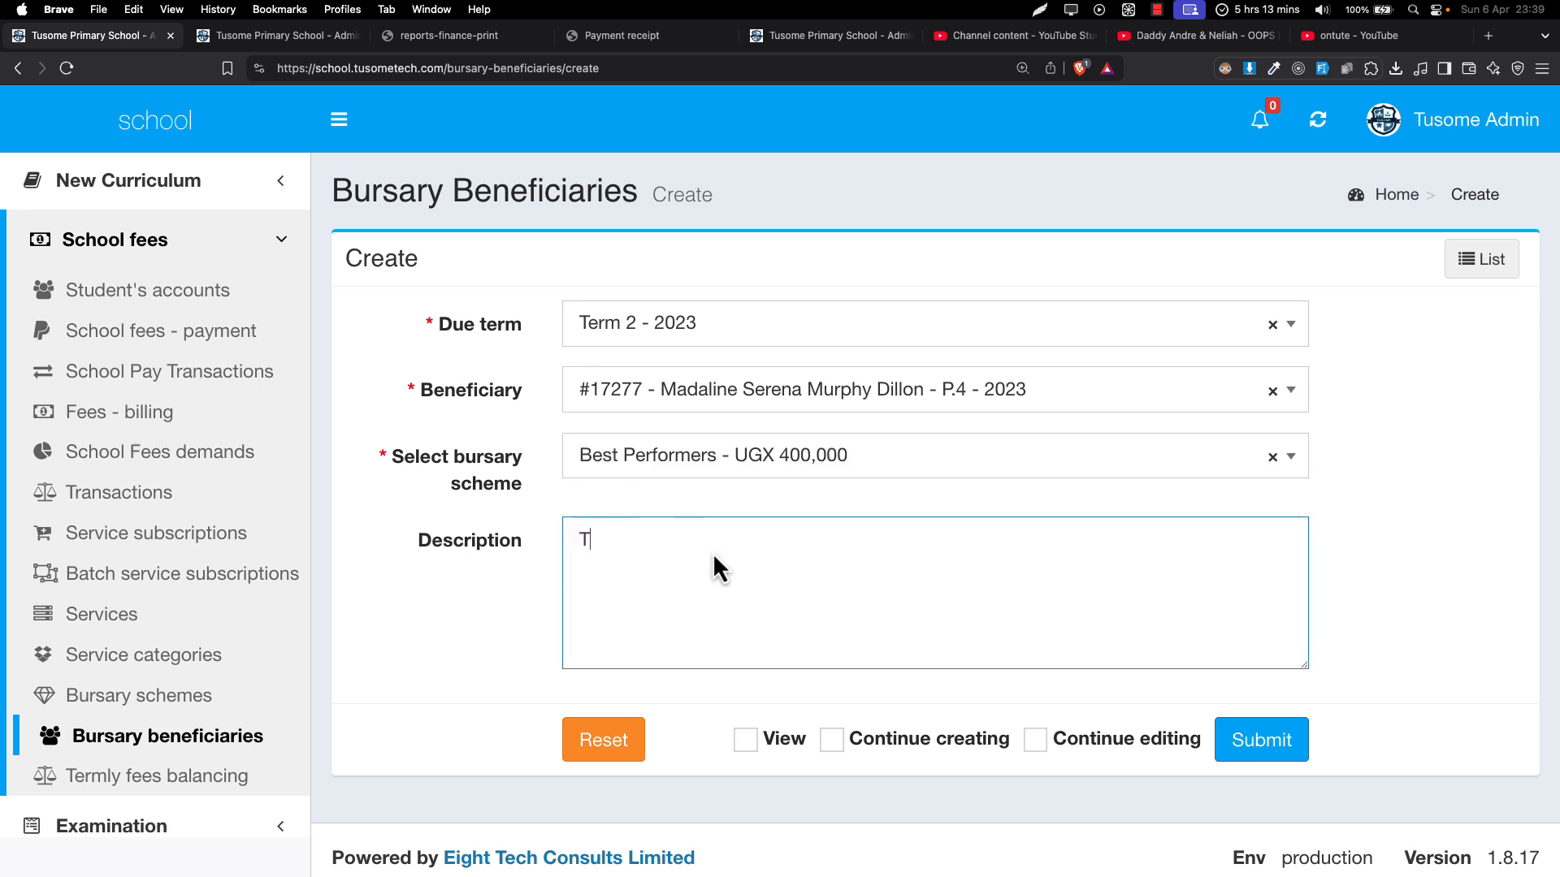
pyautogui.write('Rhis')
pyautogui.press('super+a')
pyautogui.write('This student was the 1st in P.')
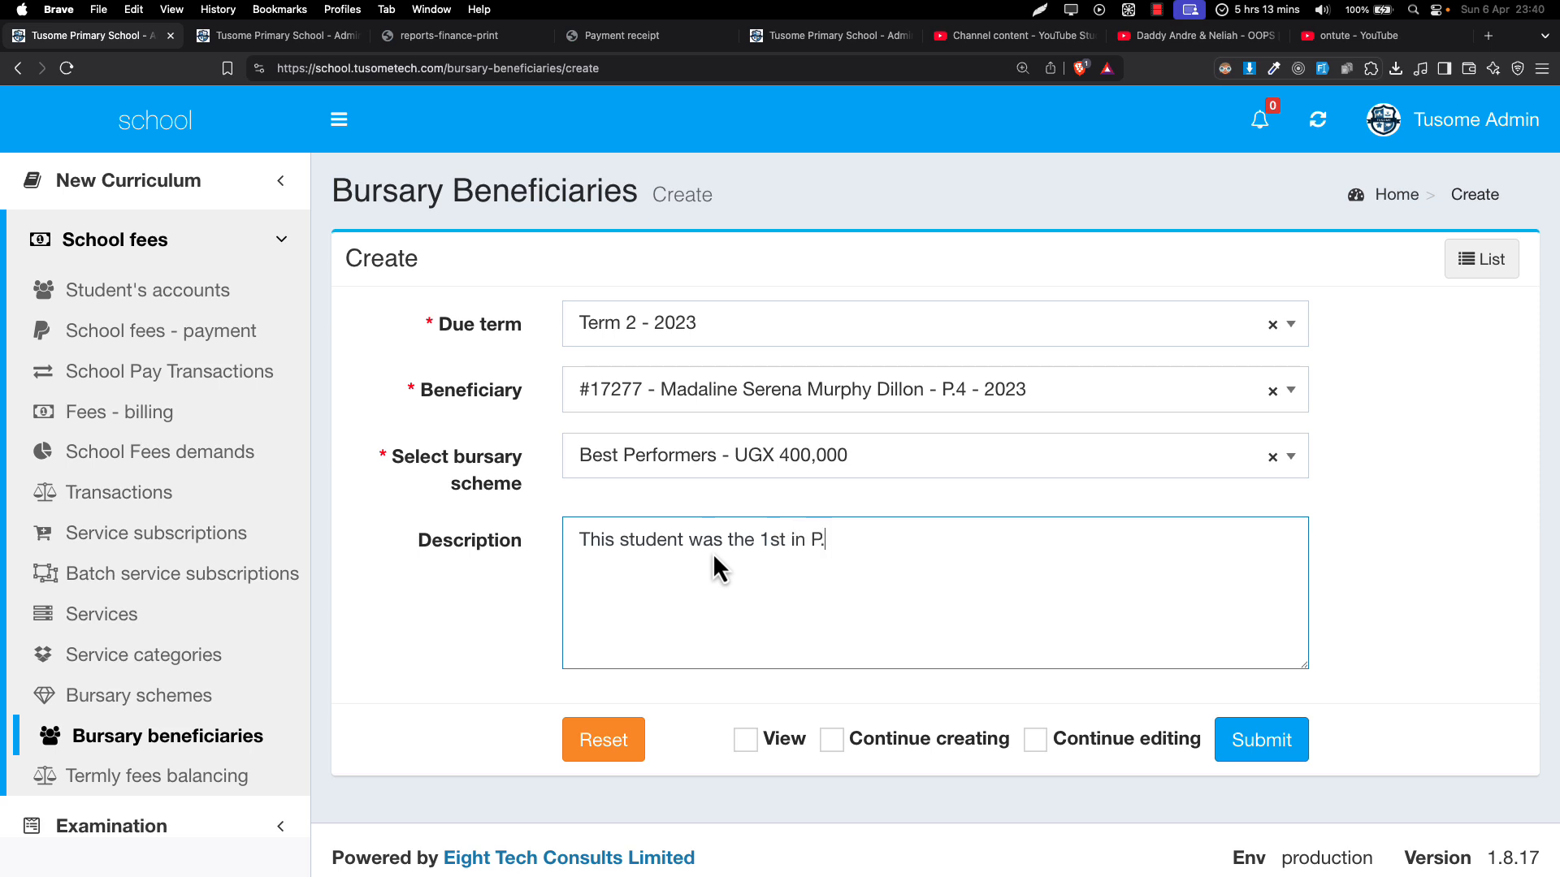
pyautogui.write('3 3RD TERM 2024')
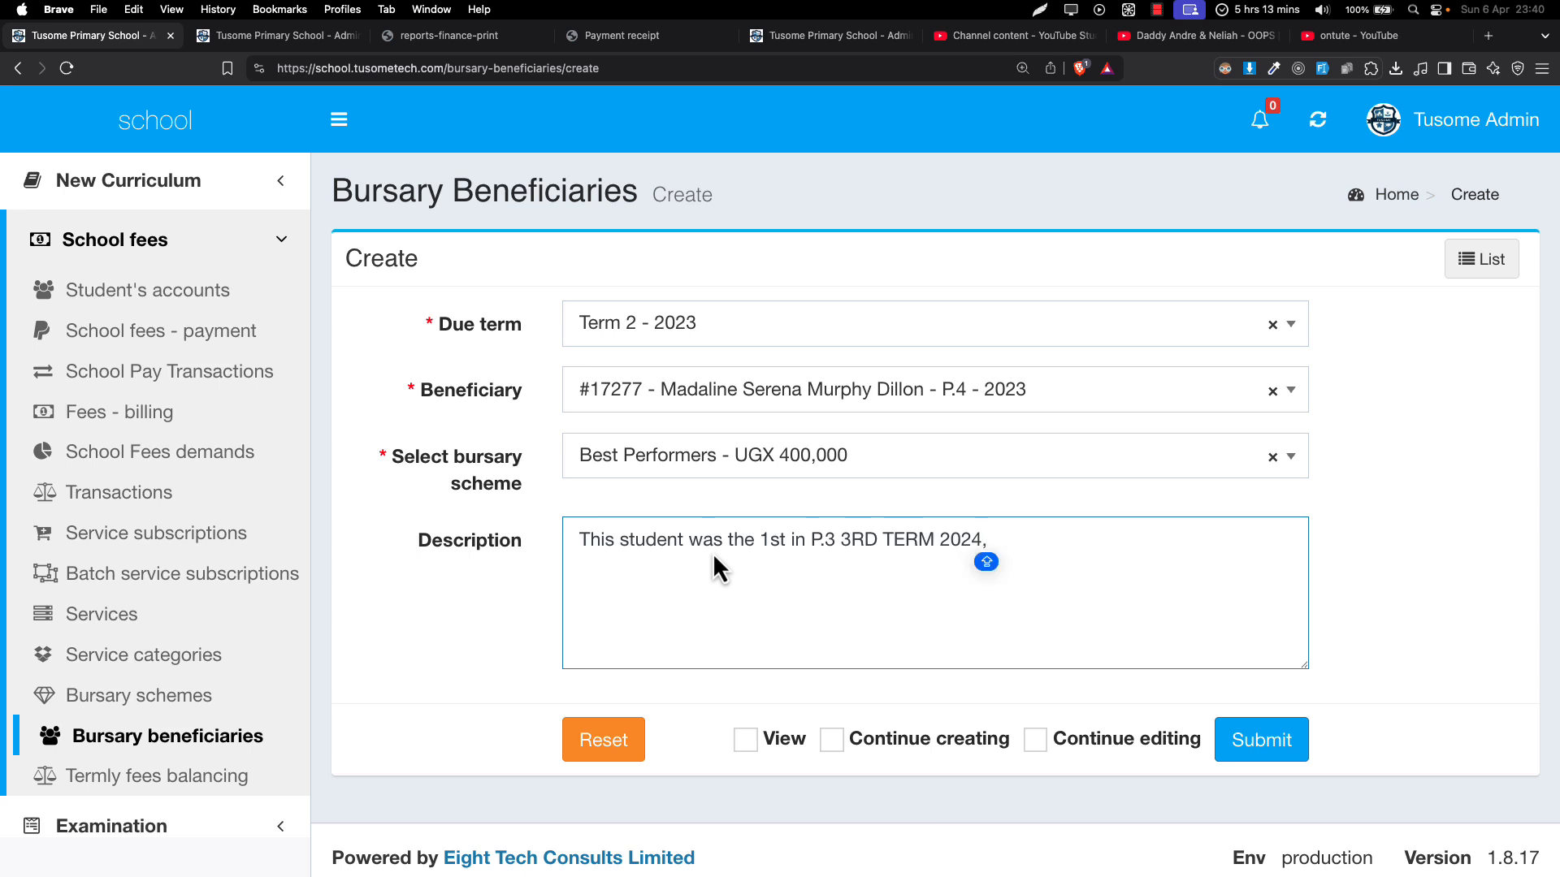
pyautogui.write('.')
pyautogui.press('capslock')
pyautogui.click(1248, 740)
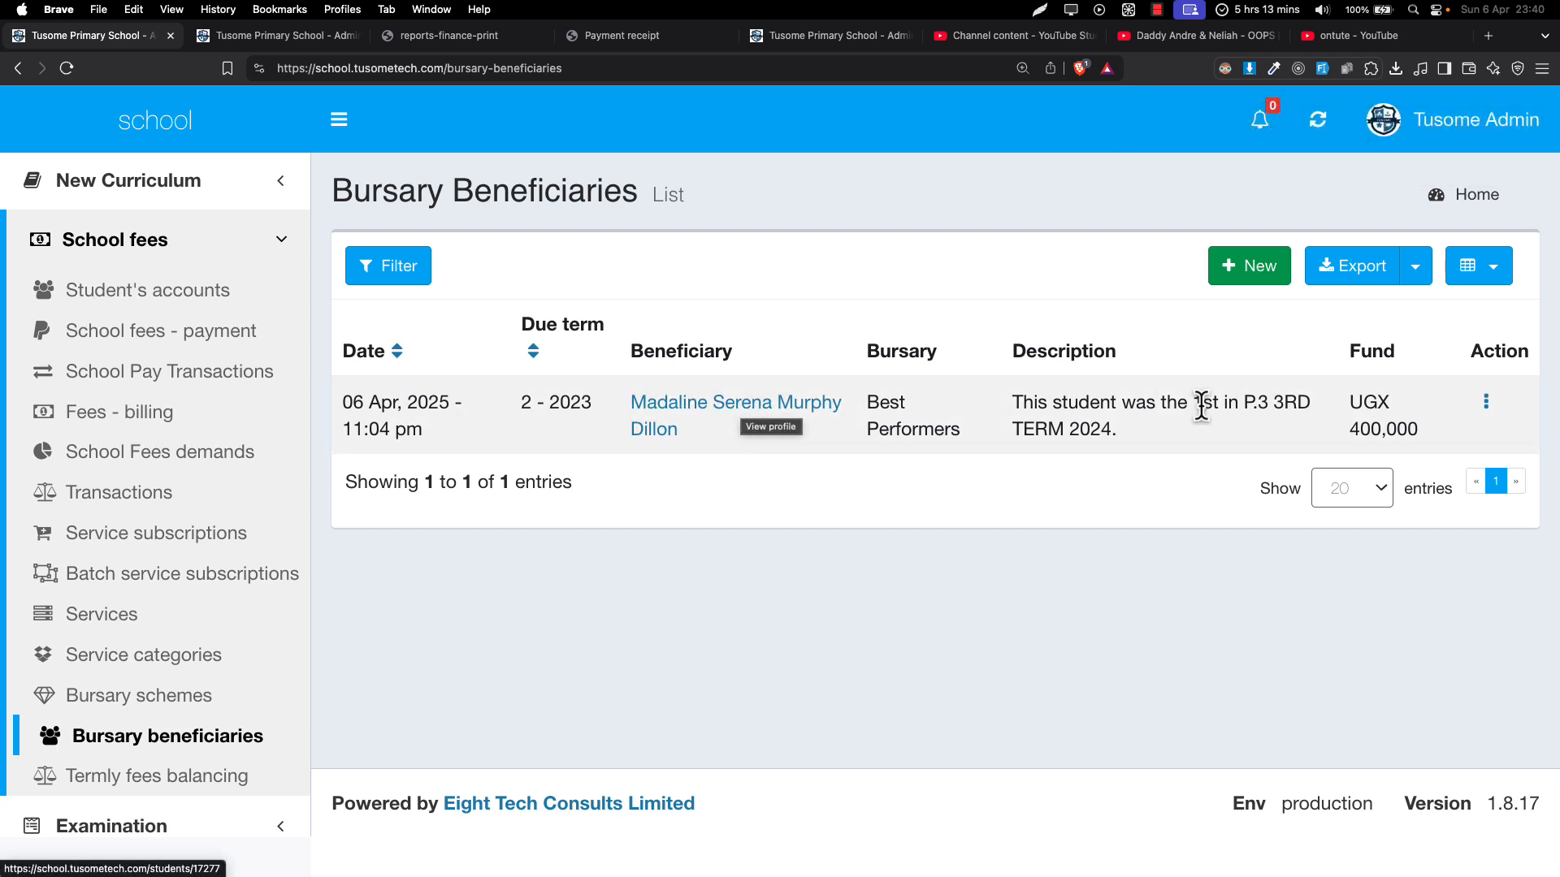
# Step: Check the beneficiary's bursary fund, then reload the student's profile and examine the school fees summary for this term
pyautogui.moveTo(1361, 403); pyautogui.dragTo(1396, 428)
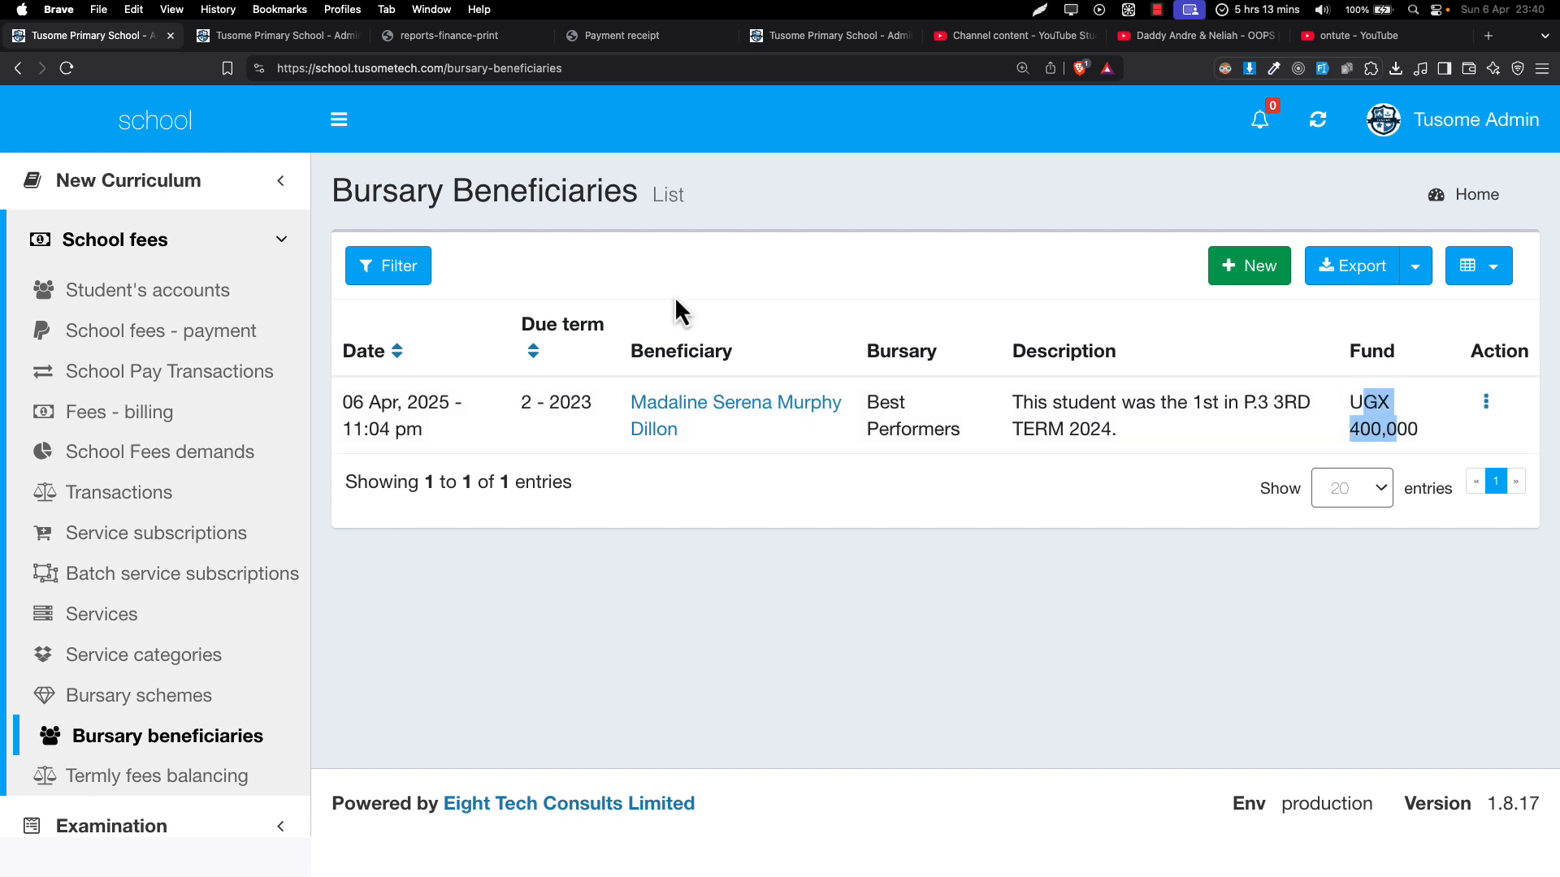
pyautogui.click(275, 41)
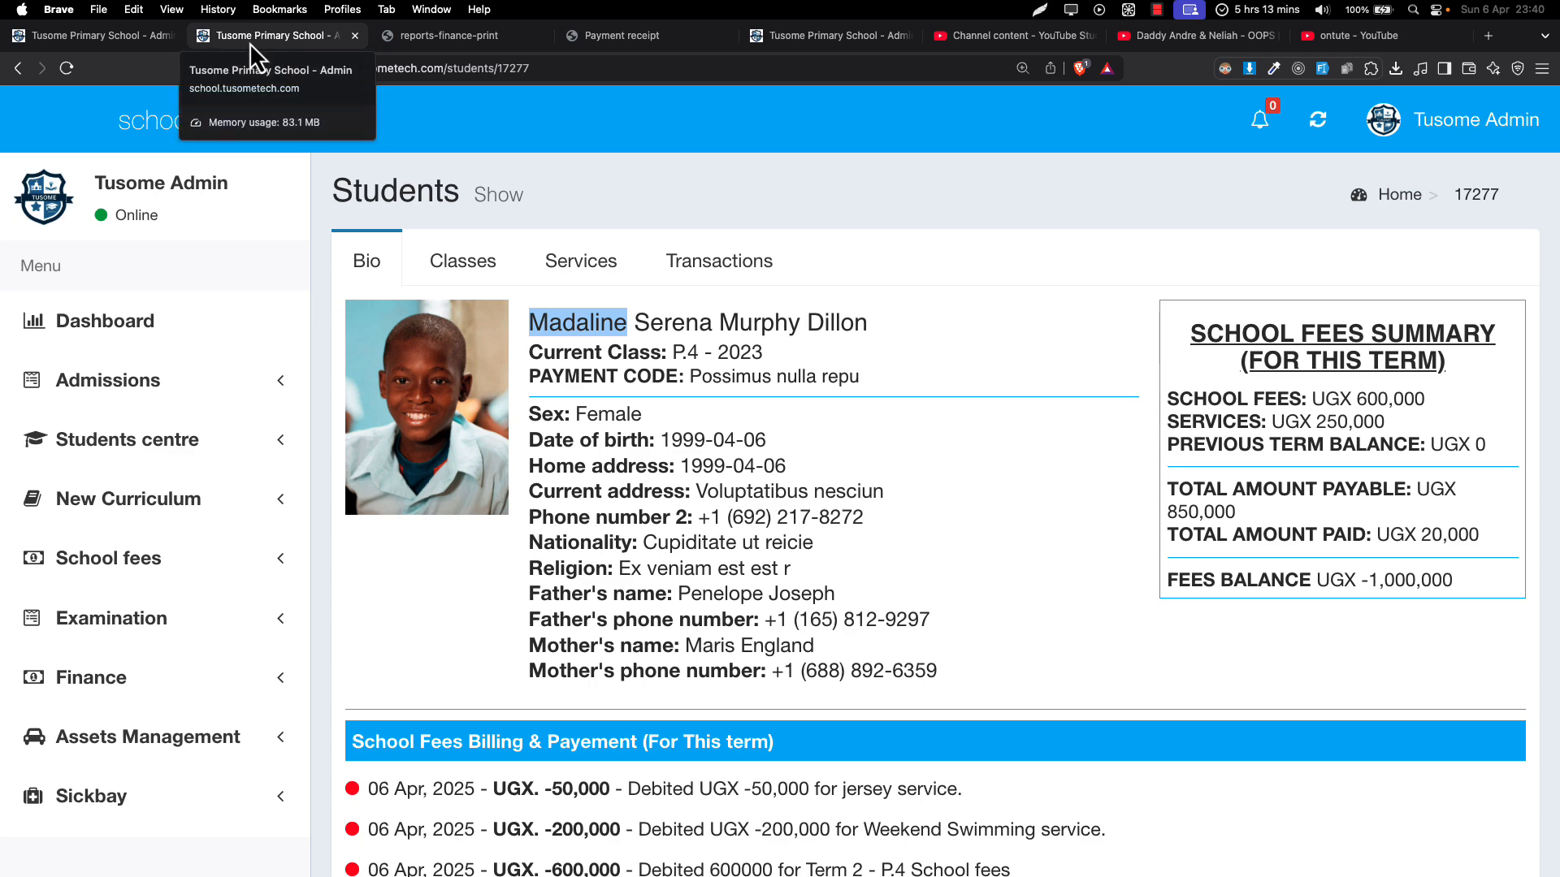
pyautogui.click(1332, 128)
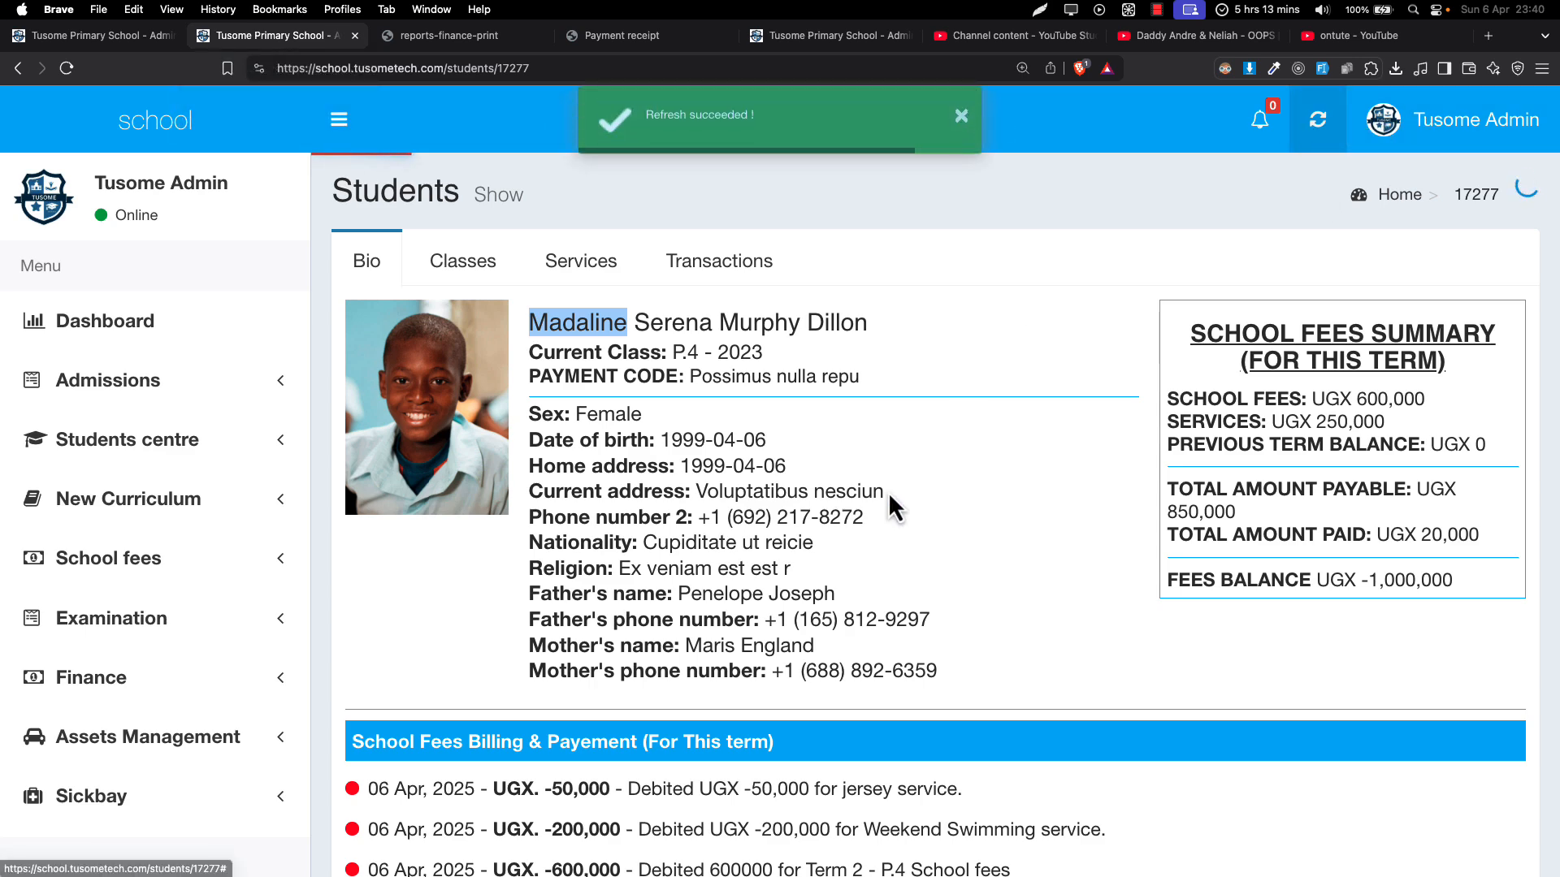
pyautogui.scroll(-3, 1116, 463)
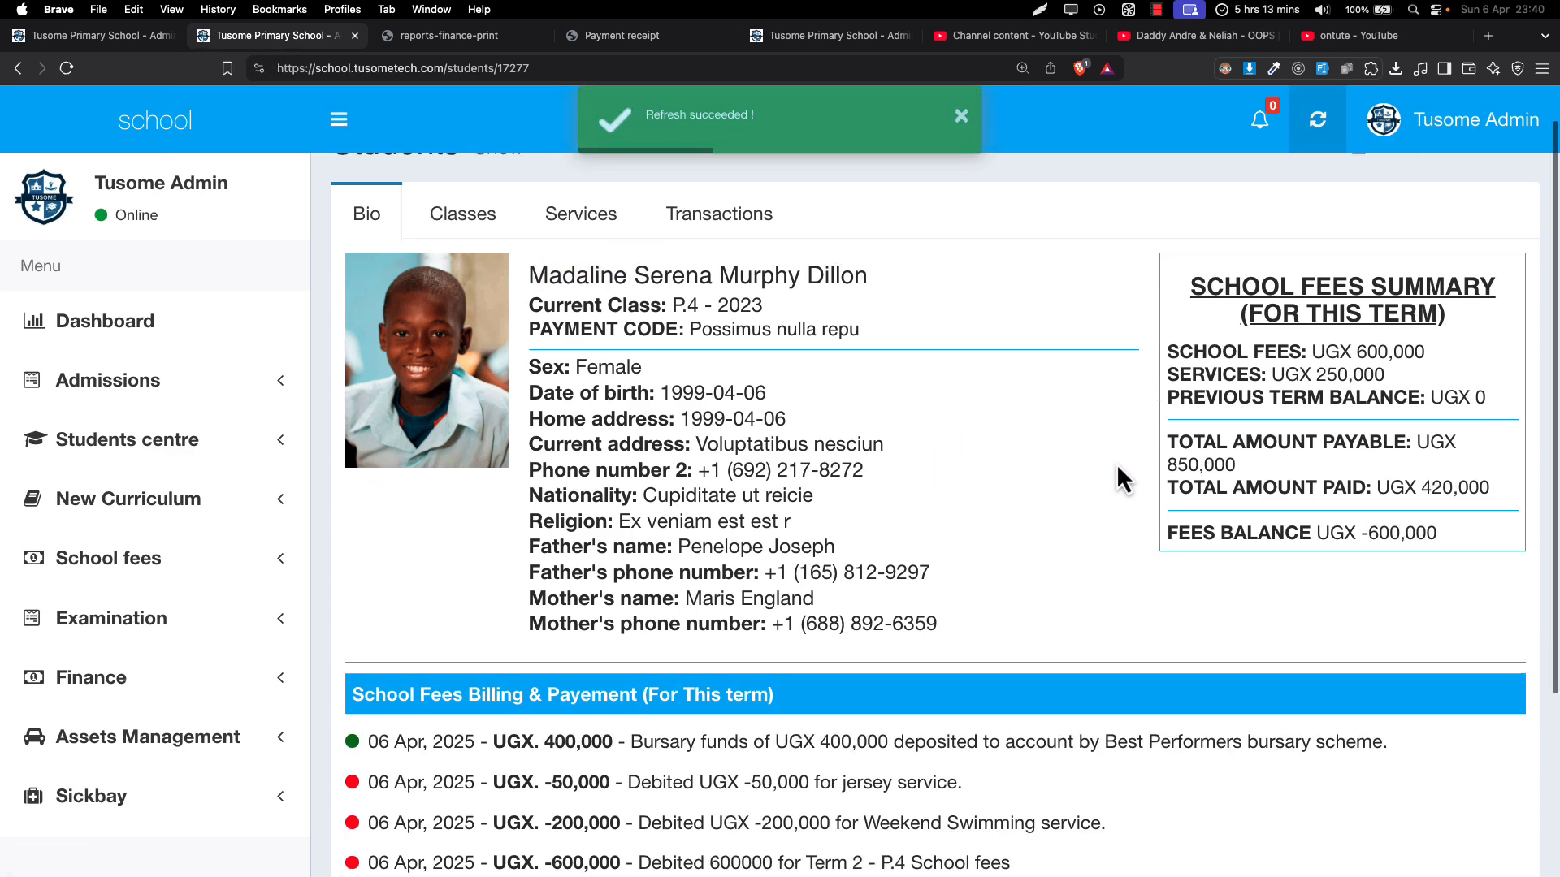
pyautogui.moveTo(1368, 429); pyautogui.dragTo(1439, 447)
pyautogui.moveTo(664, 654); pyautogui.dragTo(711, 647)
pyautogui.scroll(-1, 676, 652)
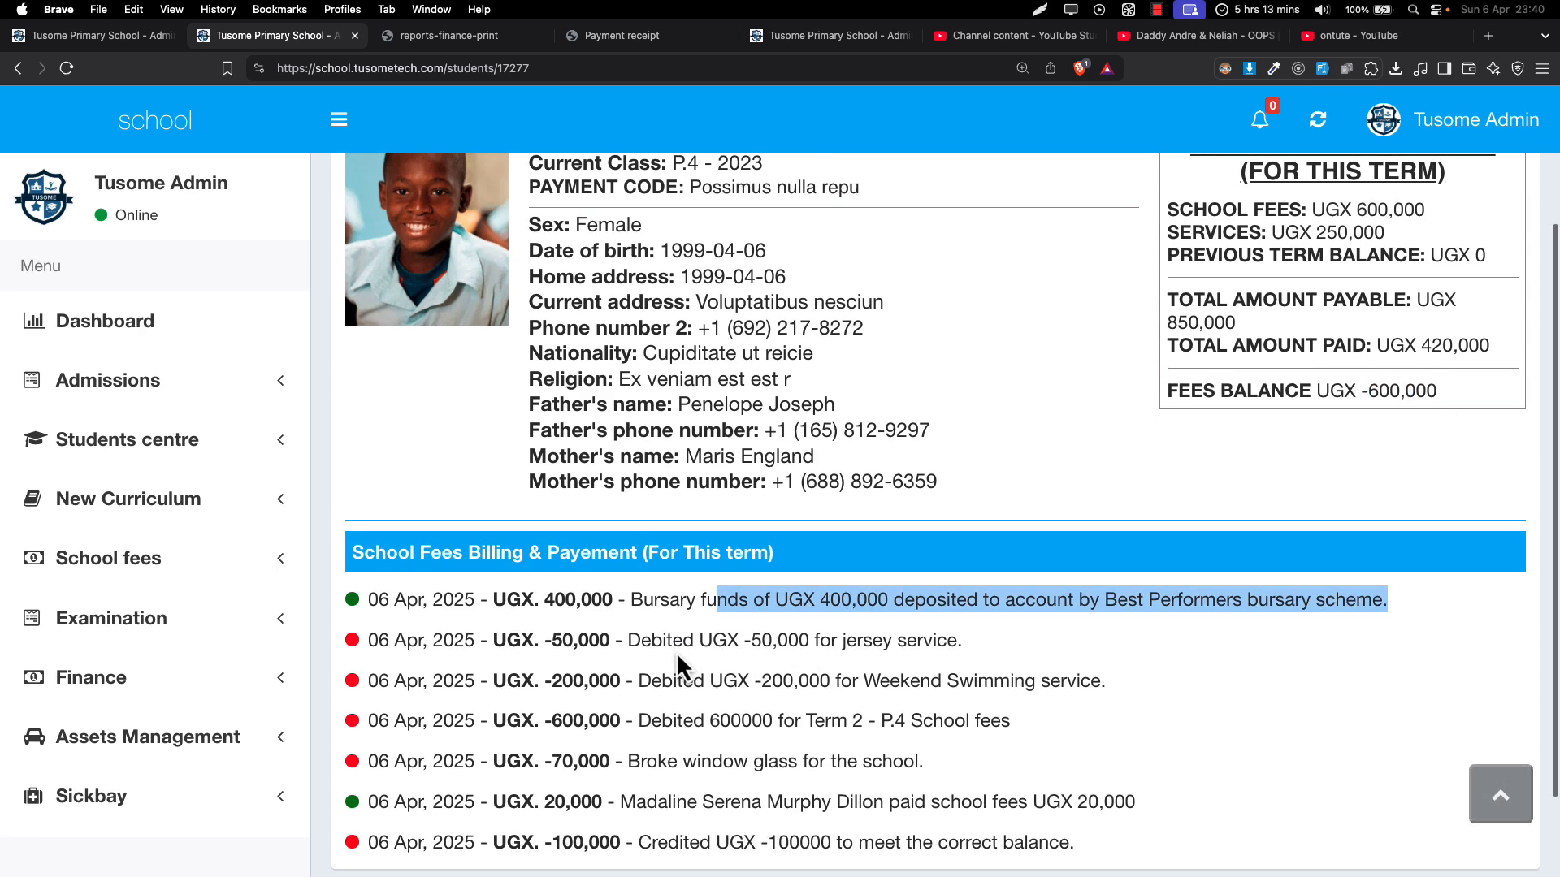
# Step: Examine the Best Performers bursary deposit in this term's billing and payments against the school fees summary
pyautogui.click(661, 612)
pyautogui.moveTo(668, 605); pyautogui.dragTo(996, 600)
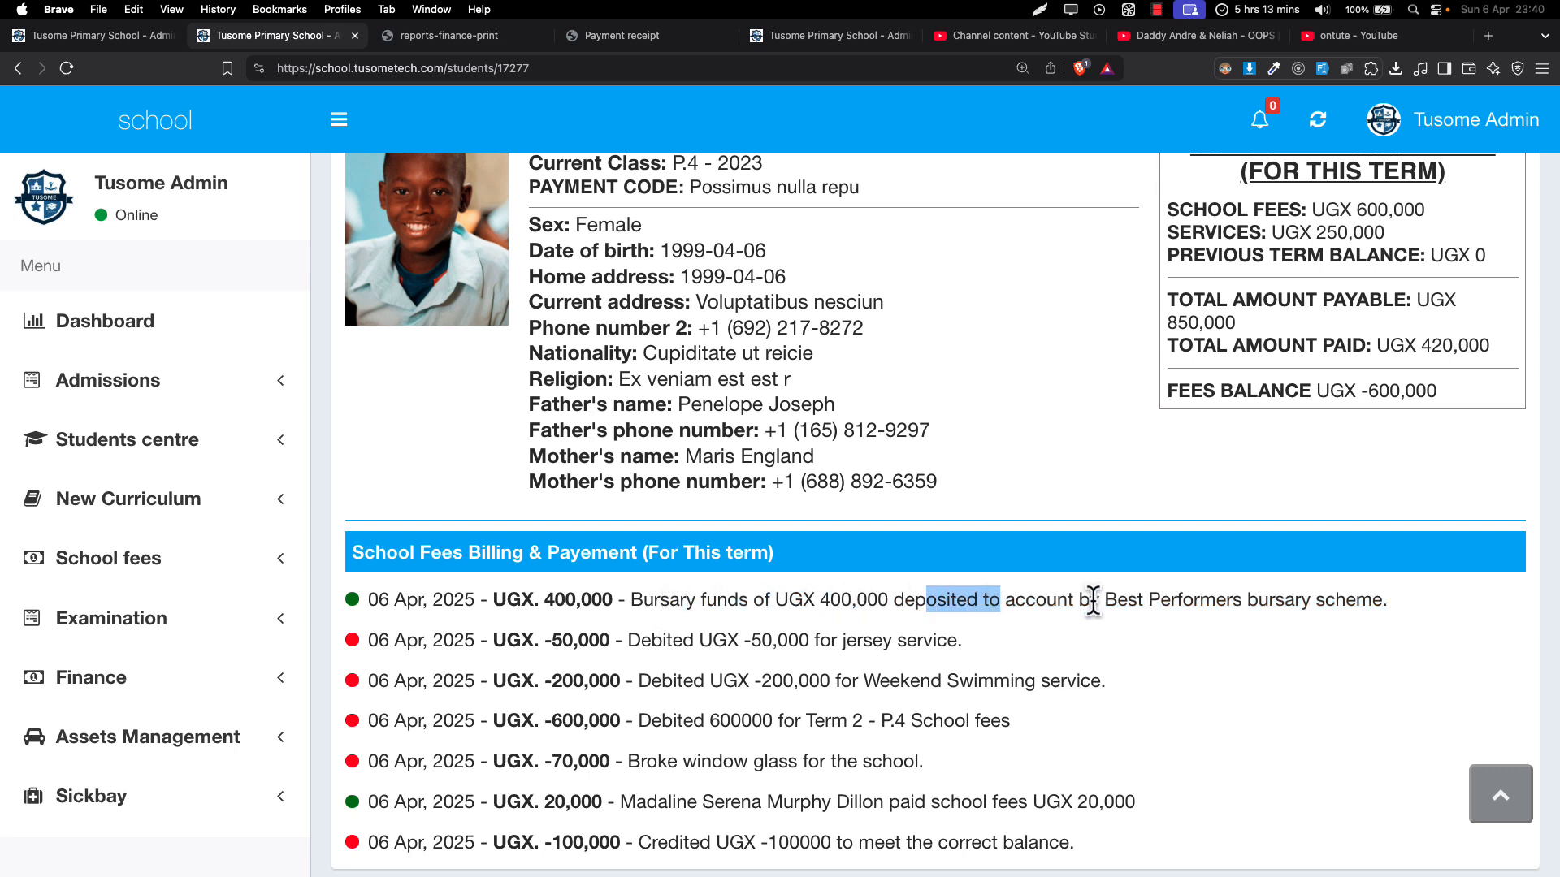
pyautogui.moveTo(1091, 601); pyautogui.dragTo(519, 607)
pyautogui.click(1168, 606)
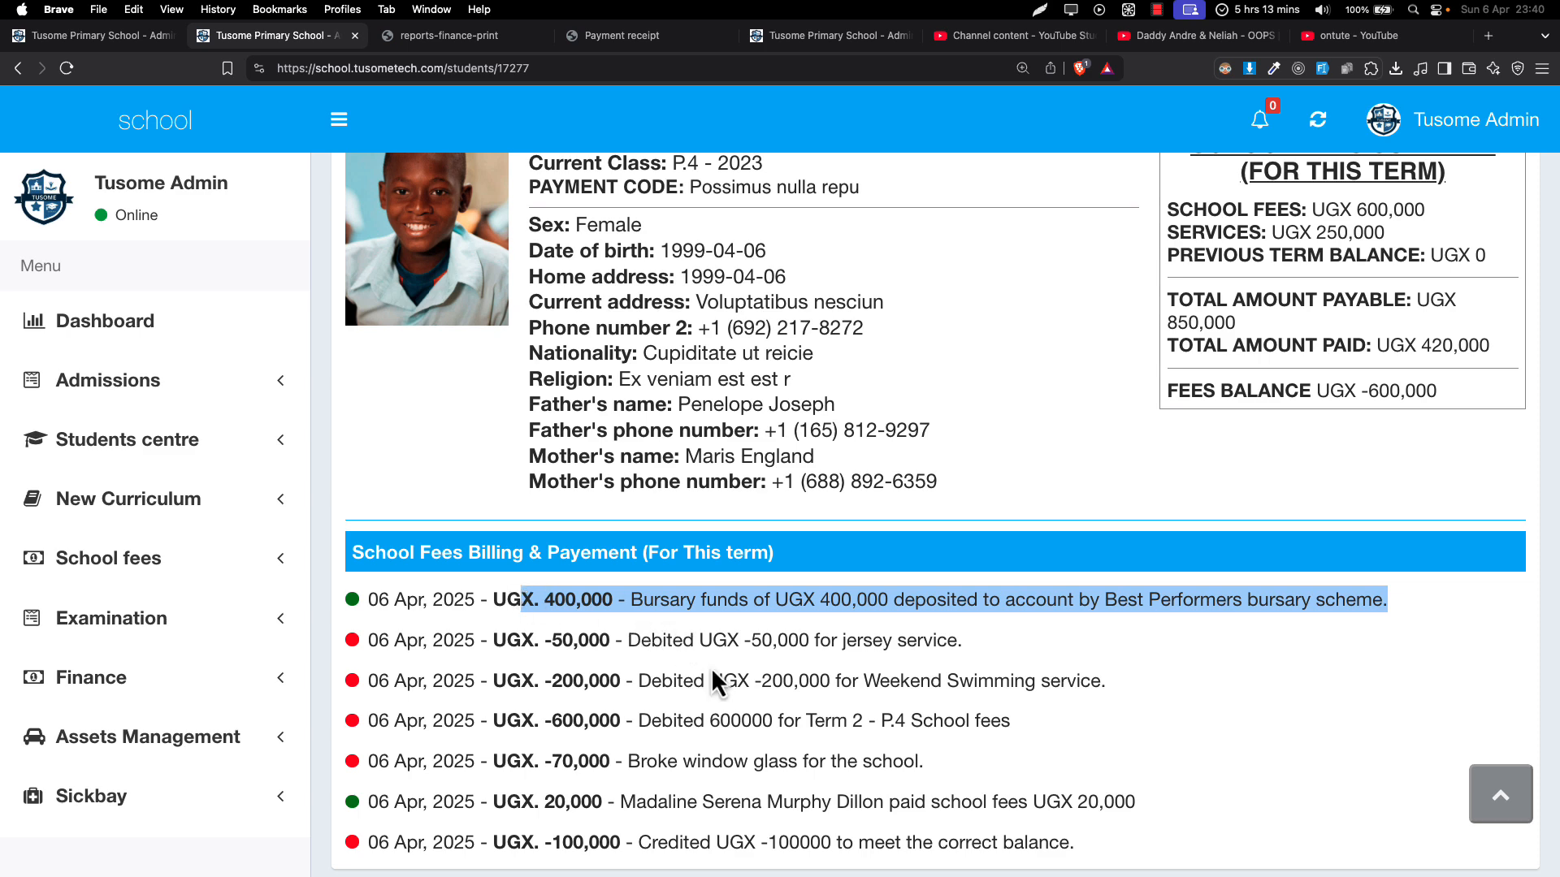
pyautogui.scroll(3, 713, 672)
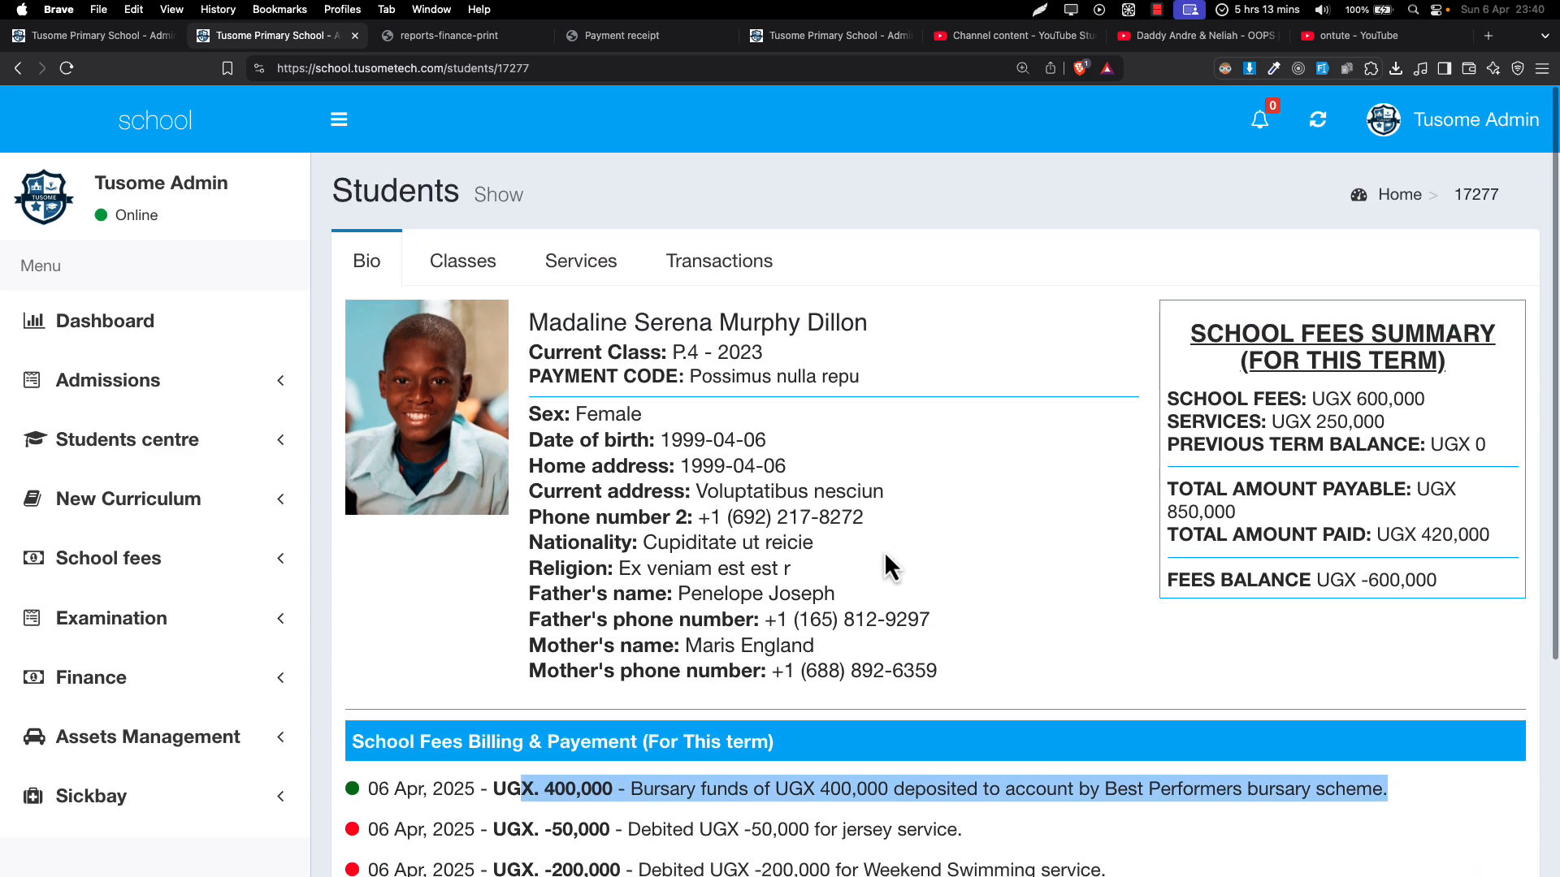
pyautogui.scroll(-1, 882, 561)
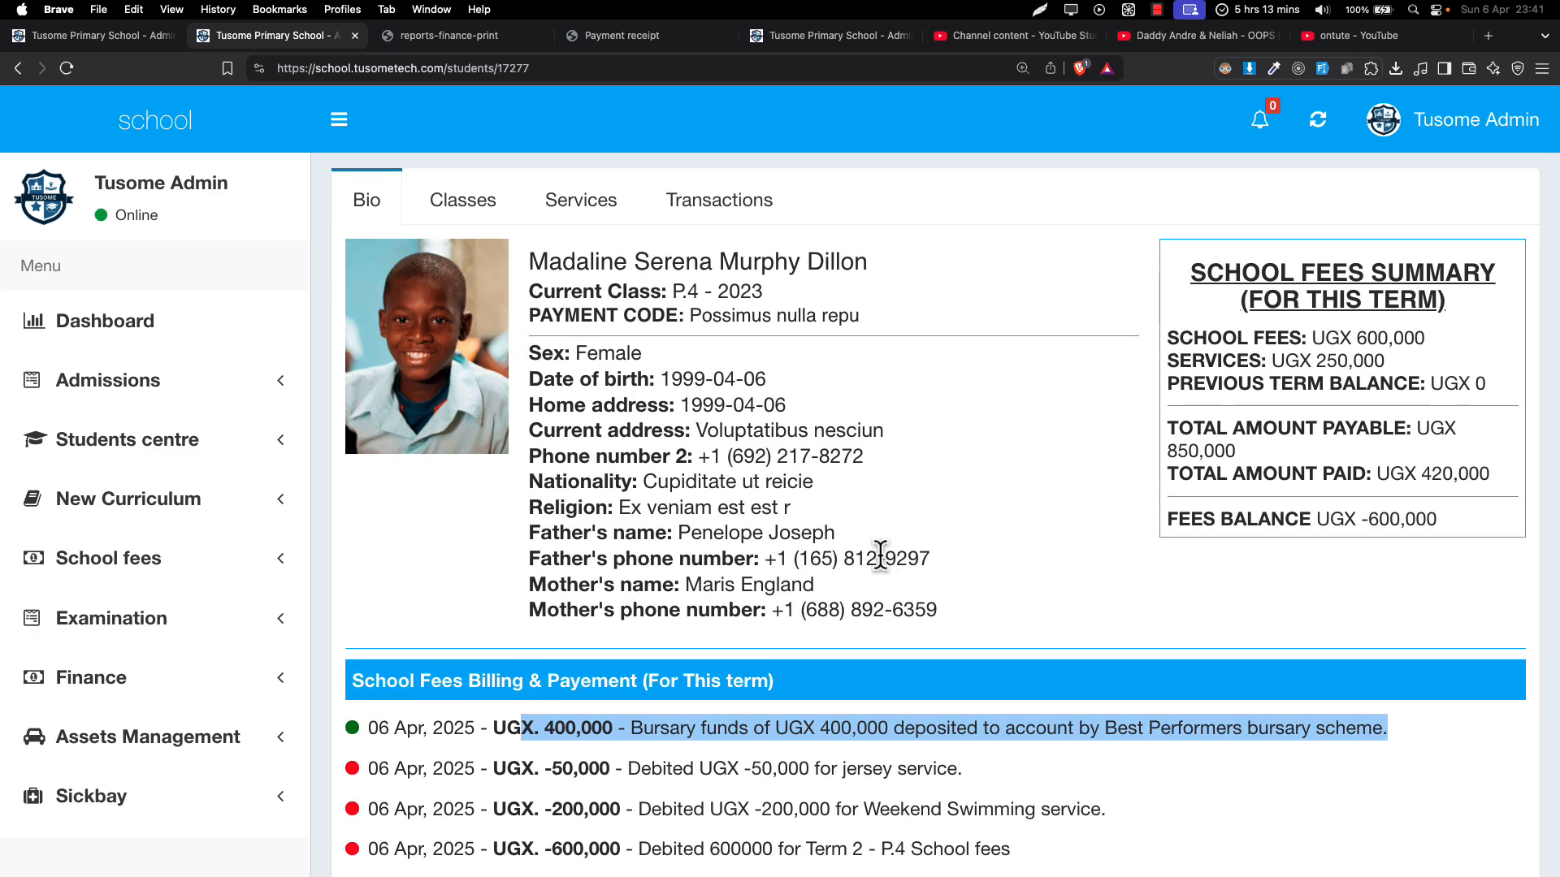
pyautogui.scroll(-3, 881, 557)
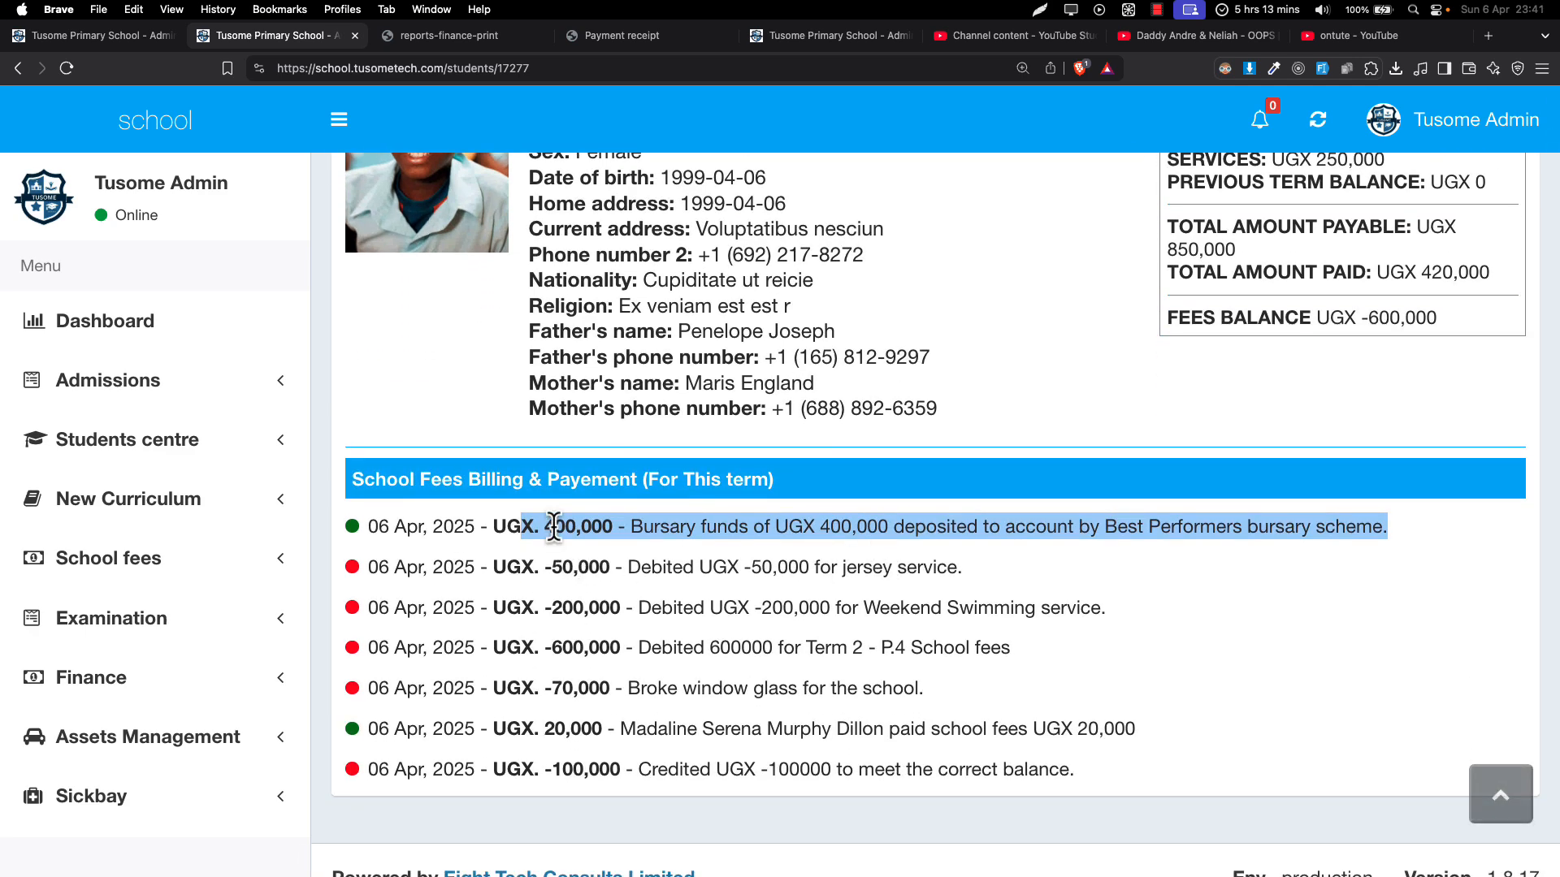
pyautogui.moveTo(535, 527); pyautogui.dragTo(958, 526)
pyautogui.scroll(3, 958, 520)
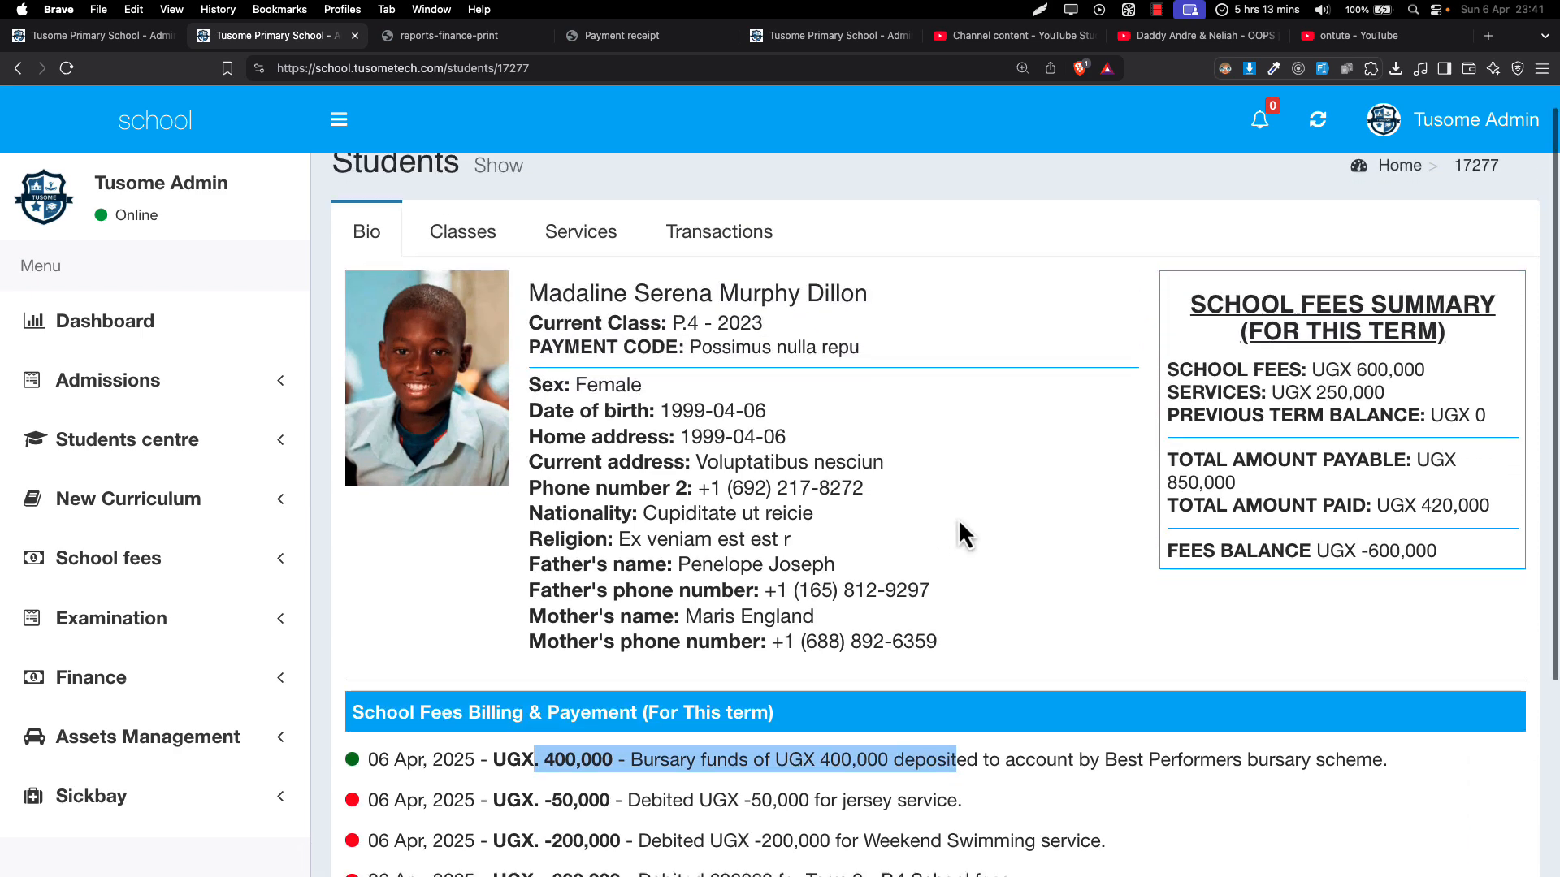
pyautogui.scroll(-3, 960, 527)
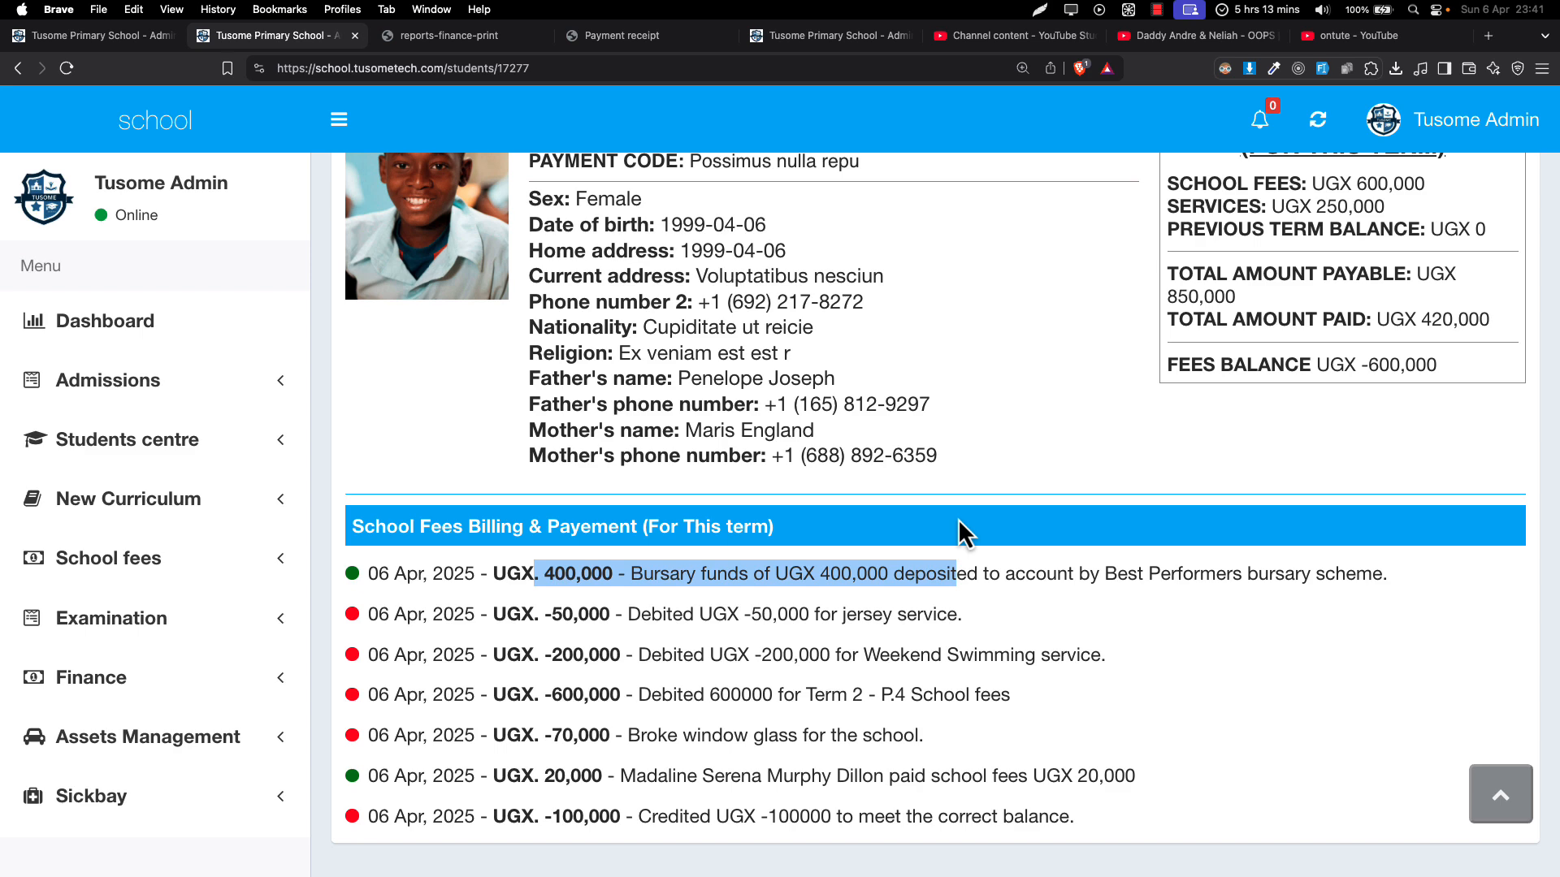
pyautogui.scroll(-1, 959, 528)
pyautogui.scroll(2, 957, 528)
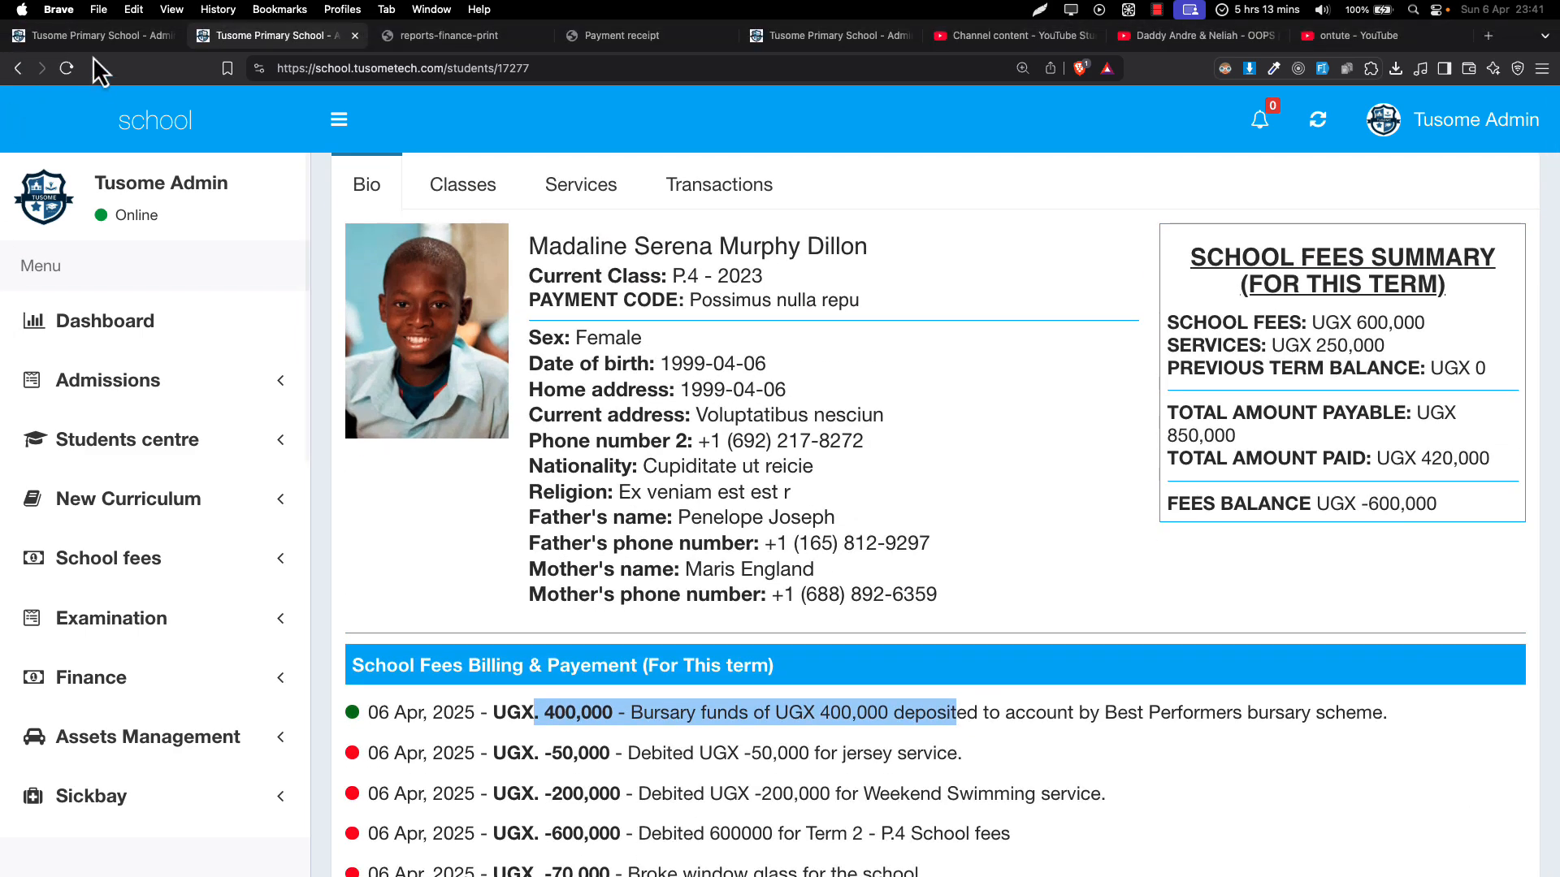
pyautogui.click(92, 45)
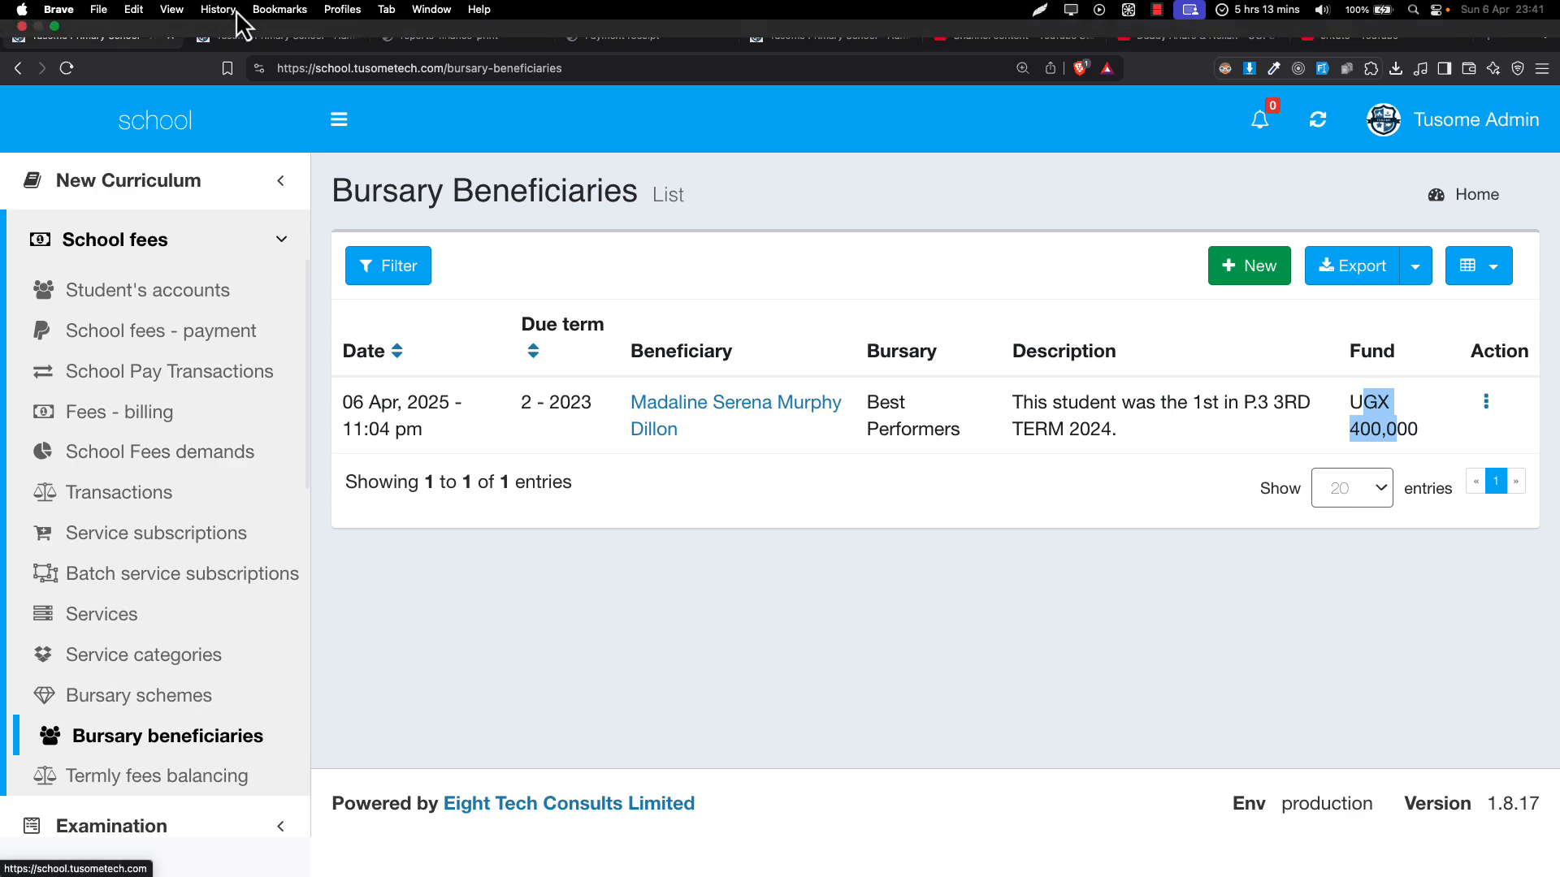
pyautogui.click(266, 38)
pyautogui.scroll(-3, 926, 402)
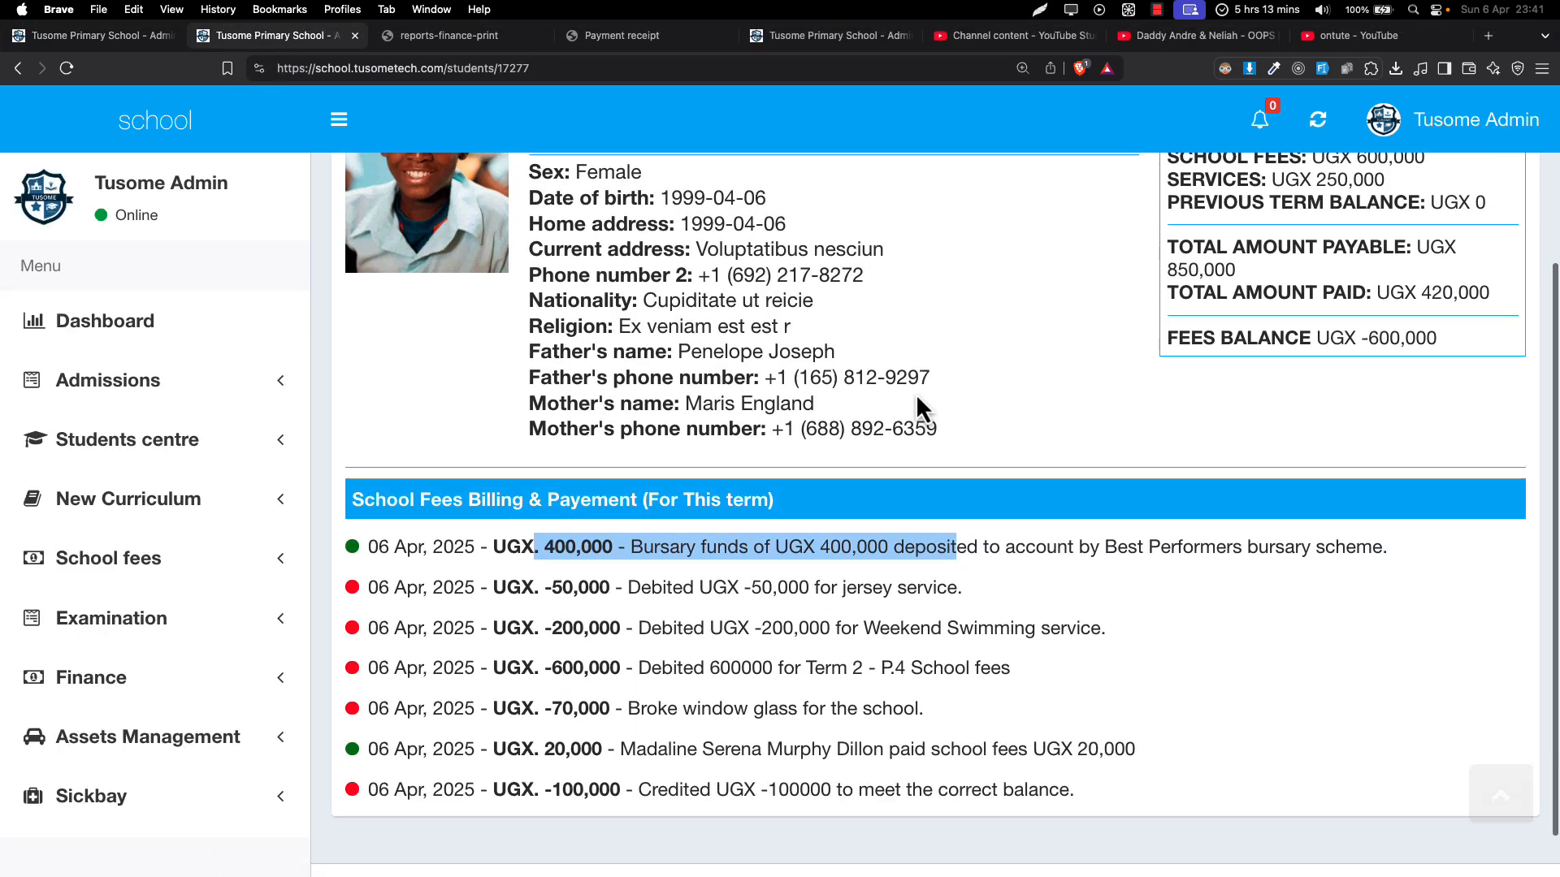
pyautogui.scroll(4, 916, 399)
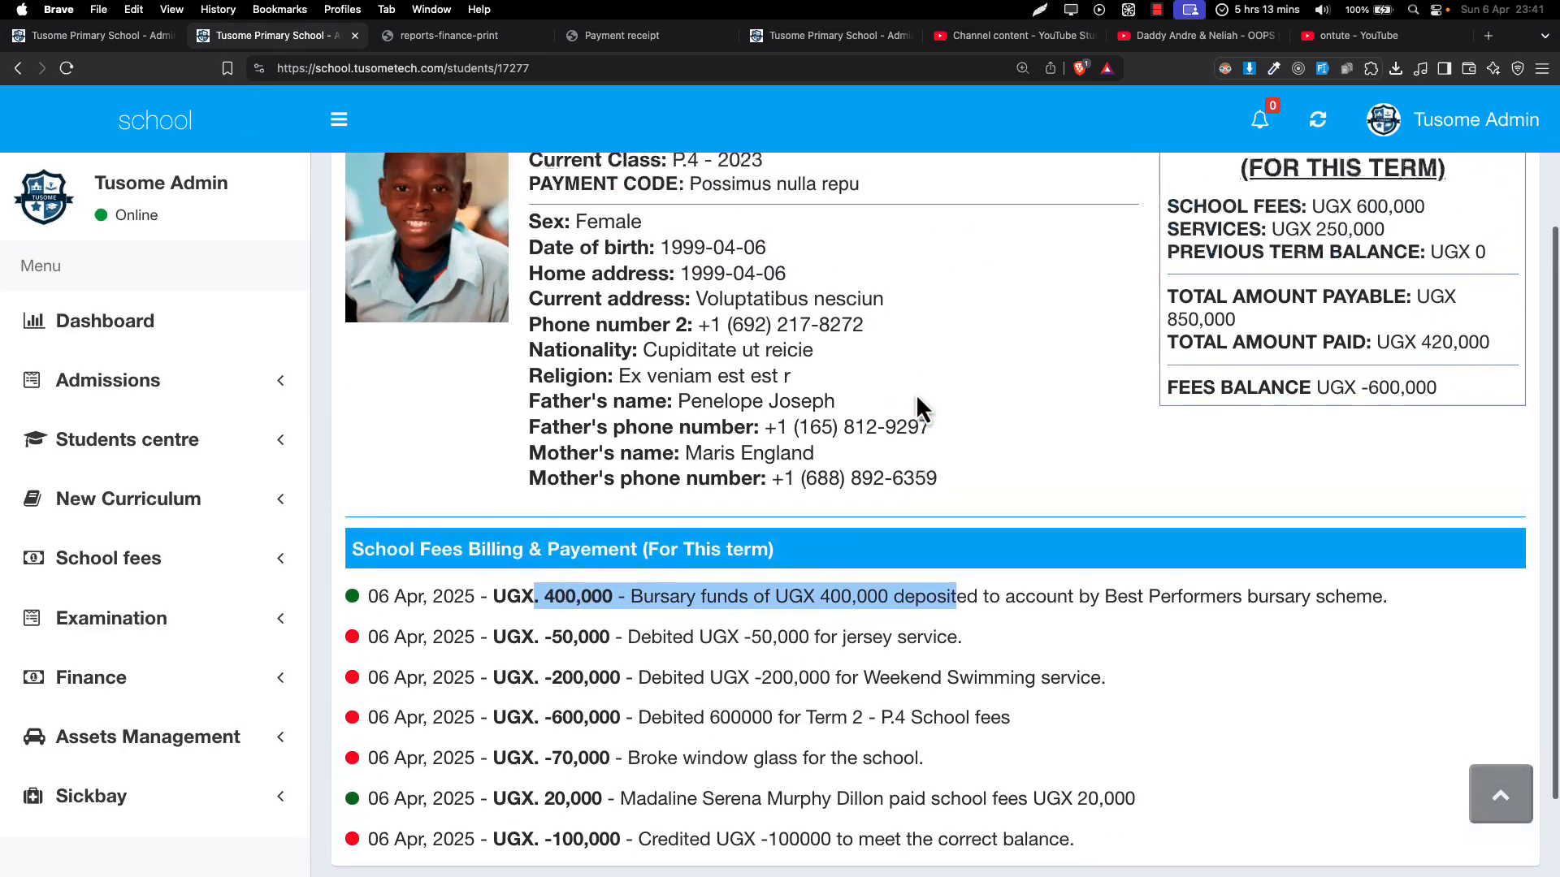
pyautogui.scroll(-2, 915, 393)
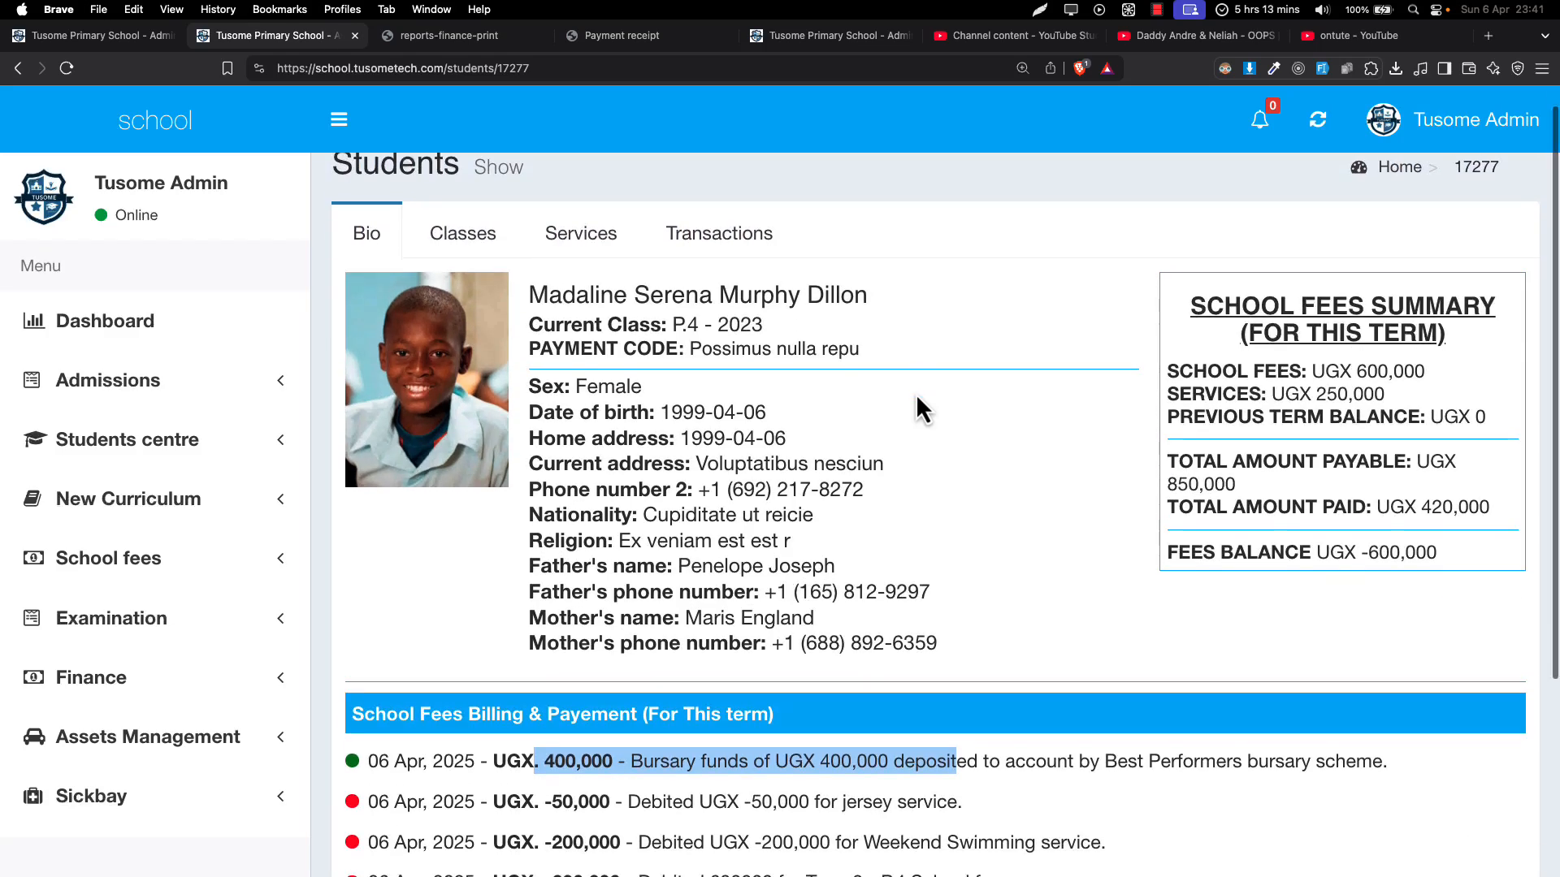
pyautogui.scroll(2, 915, 393)
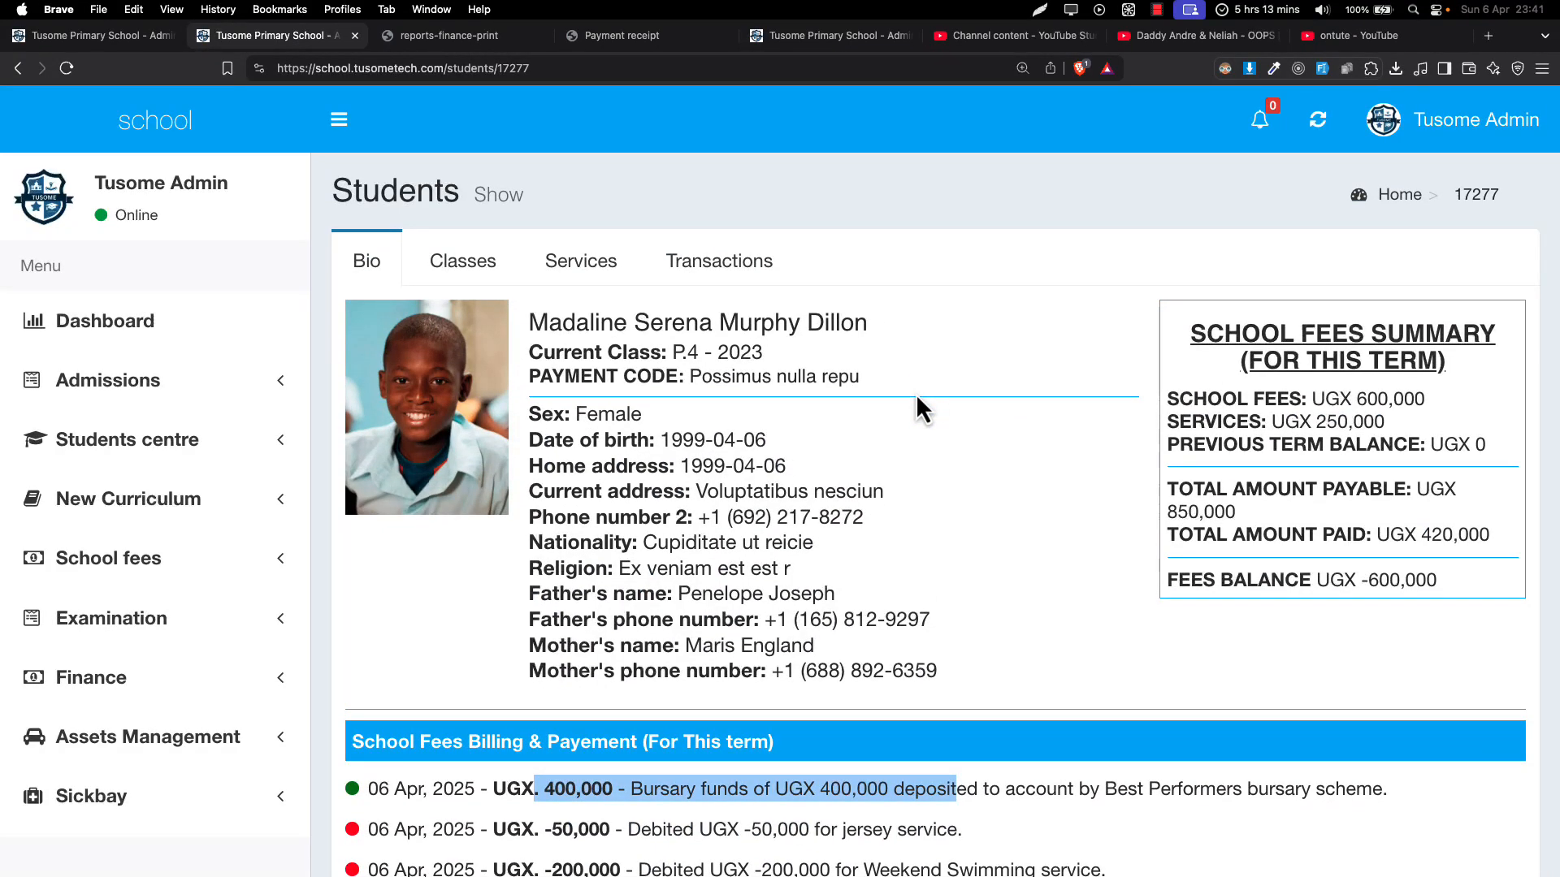
pyautogui.scroll(-4, 882, 519)
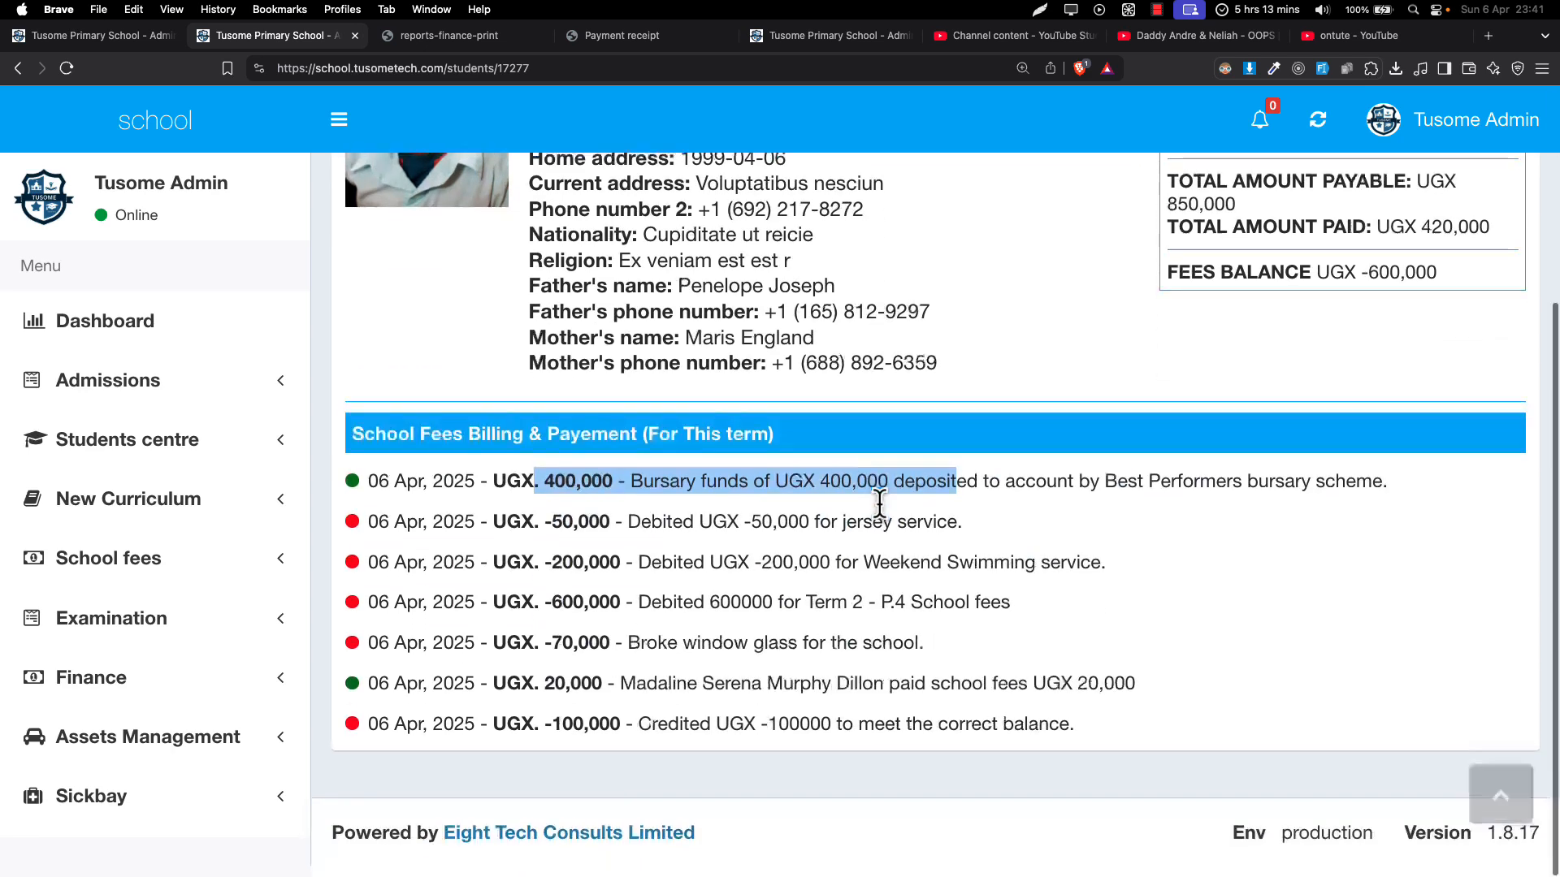
pyautogui.scroll(1, 880, 507)
pyautogui.scroll(-2, 880, 507)
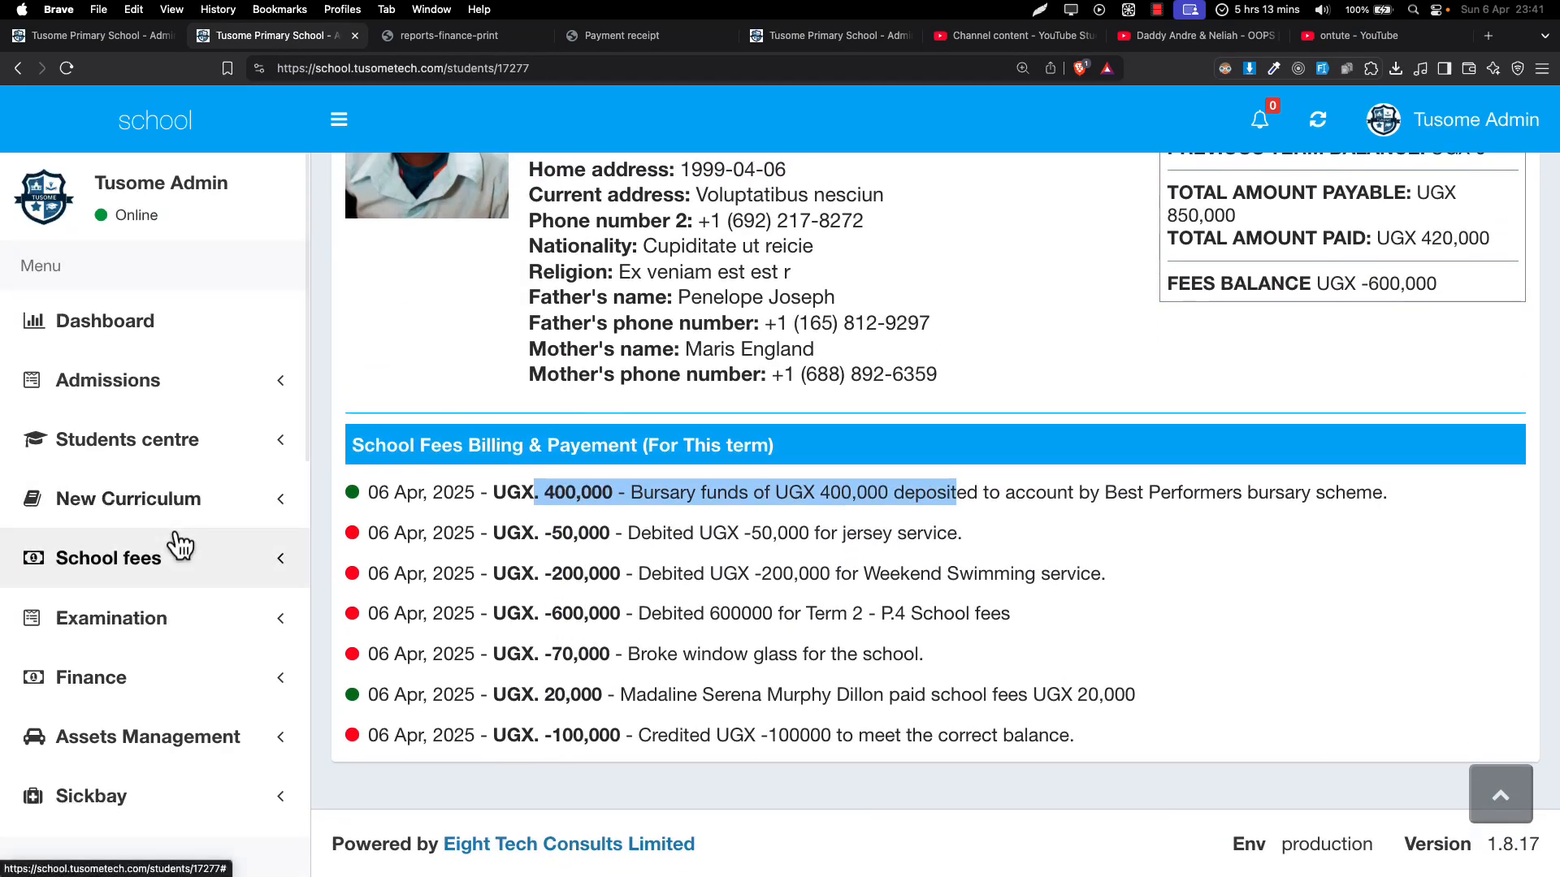
pyautogui.scroll(2, 743, 518)
pyautogui.scroll(-2, 894, 471)
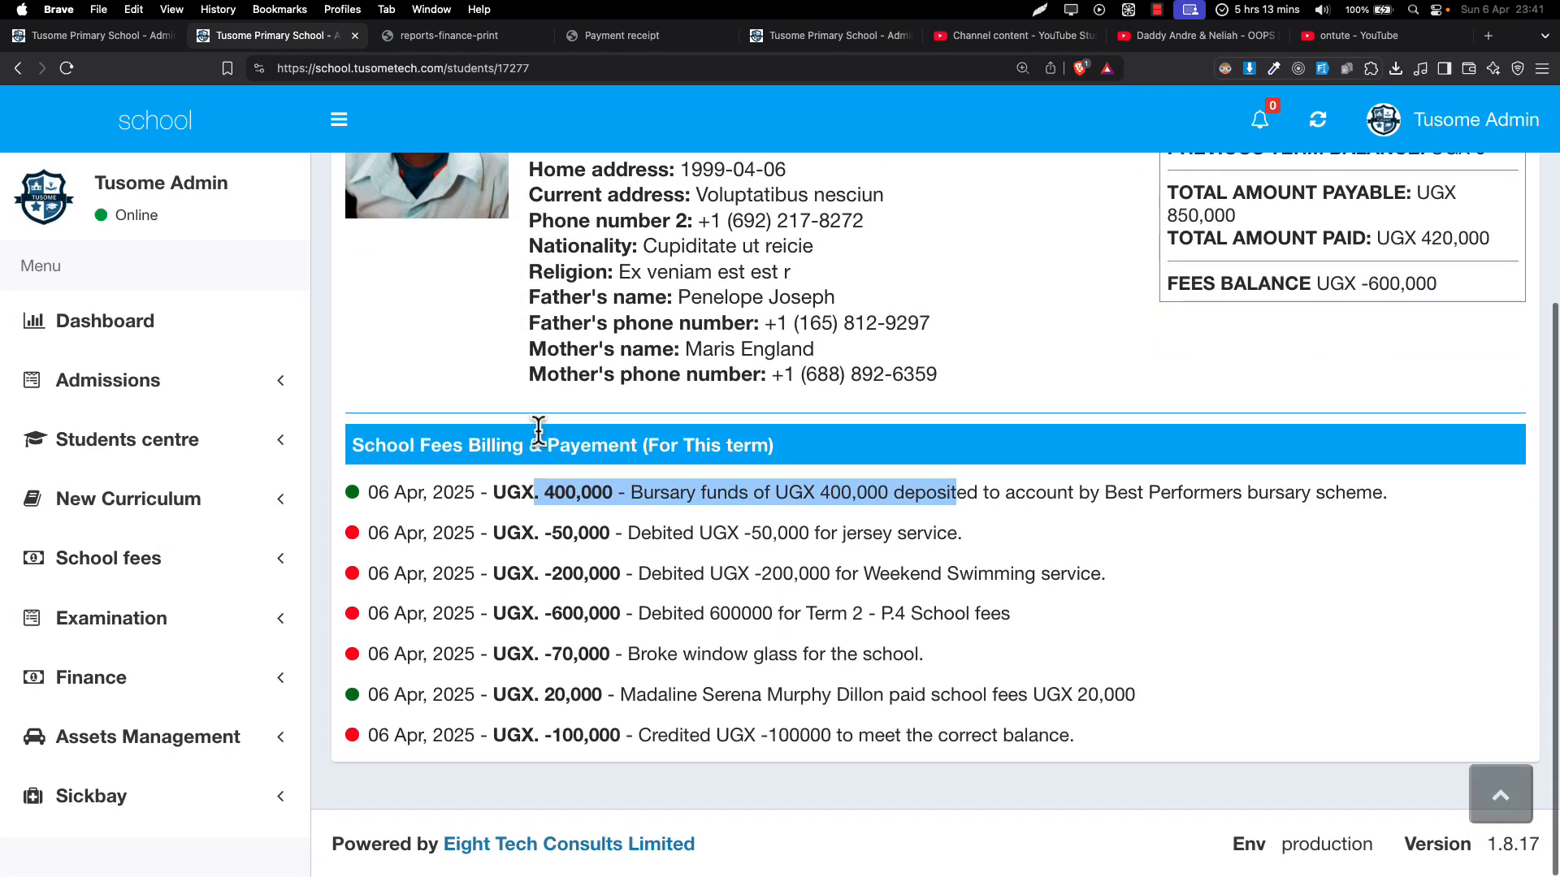
pyautogui.scroll(4, 538, 430)
pyautogui.scroll(-1, 538, 430)
pyautogui.scroll(-4, 485, 490)
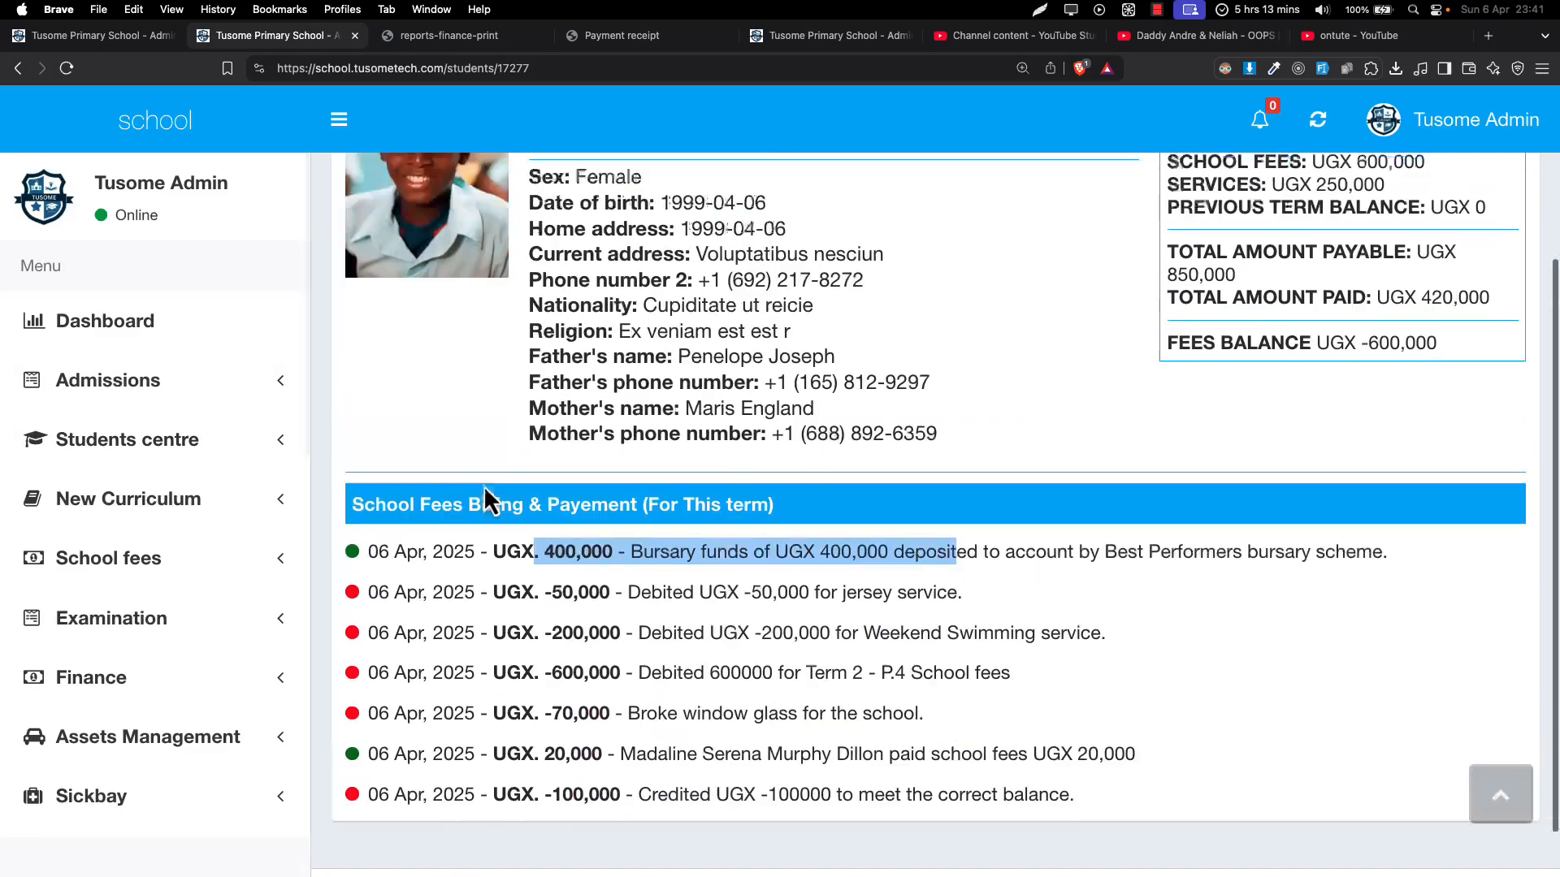
pyautogui.scroll(4, 485, 489)
pyautogui.scroll(-3, 484, 485)
pyautogui.scroll(3, 481, 484)
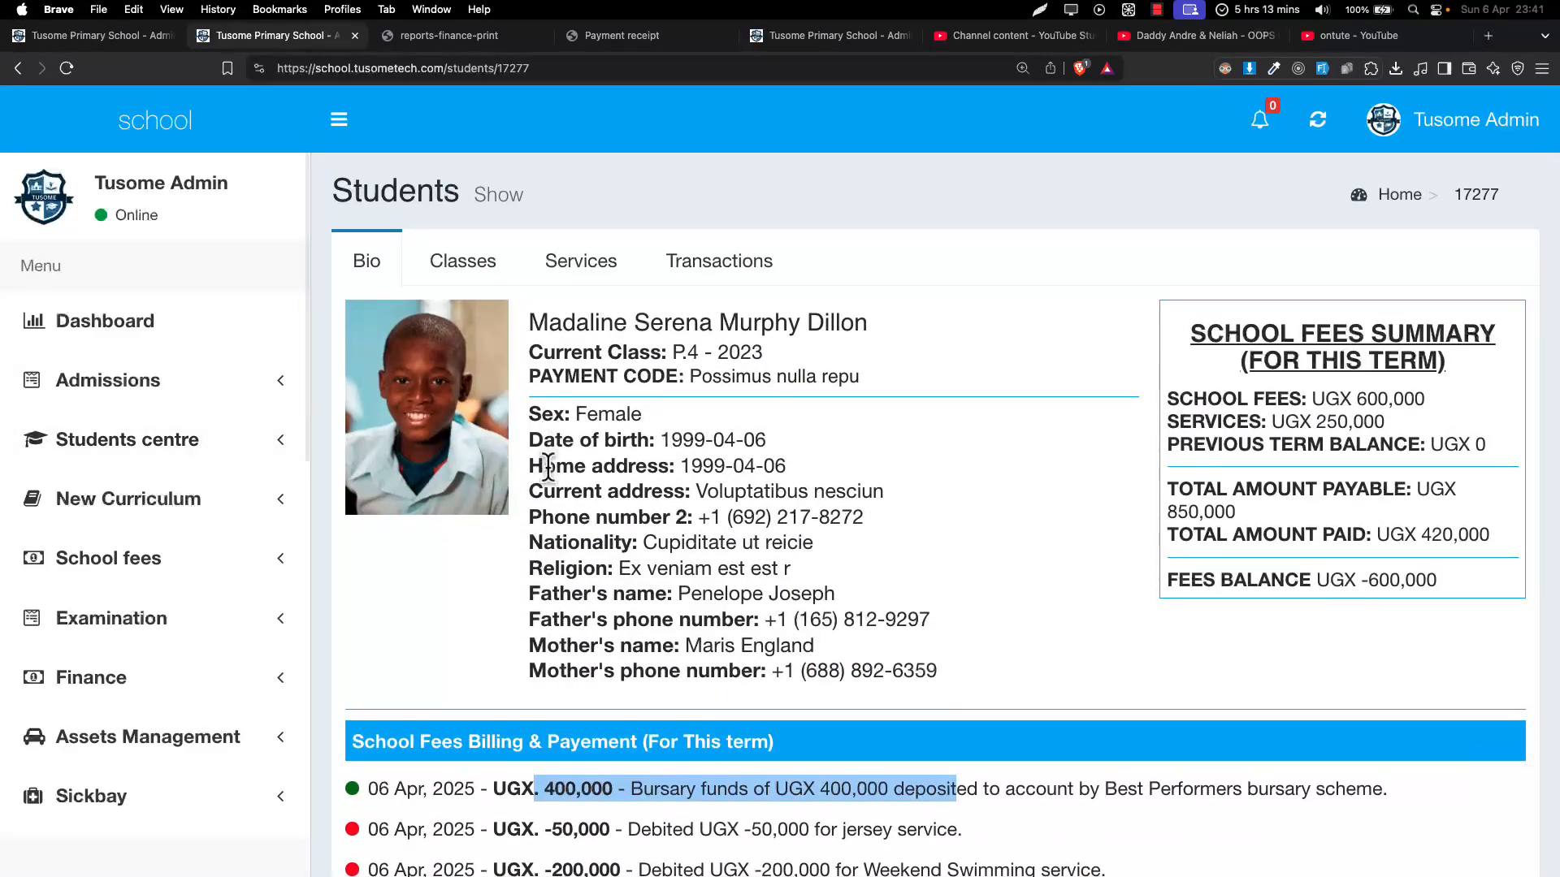
pyautogui.scroll(-4, 538, 549)
pyautogui.scroll(4, 538, 549)
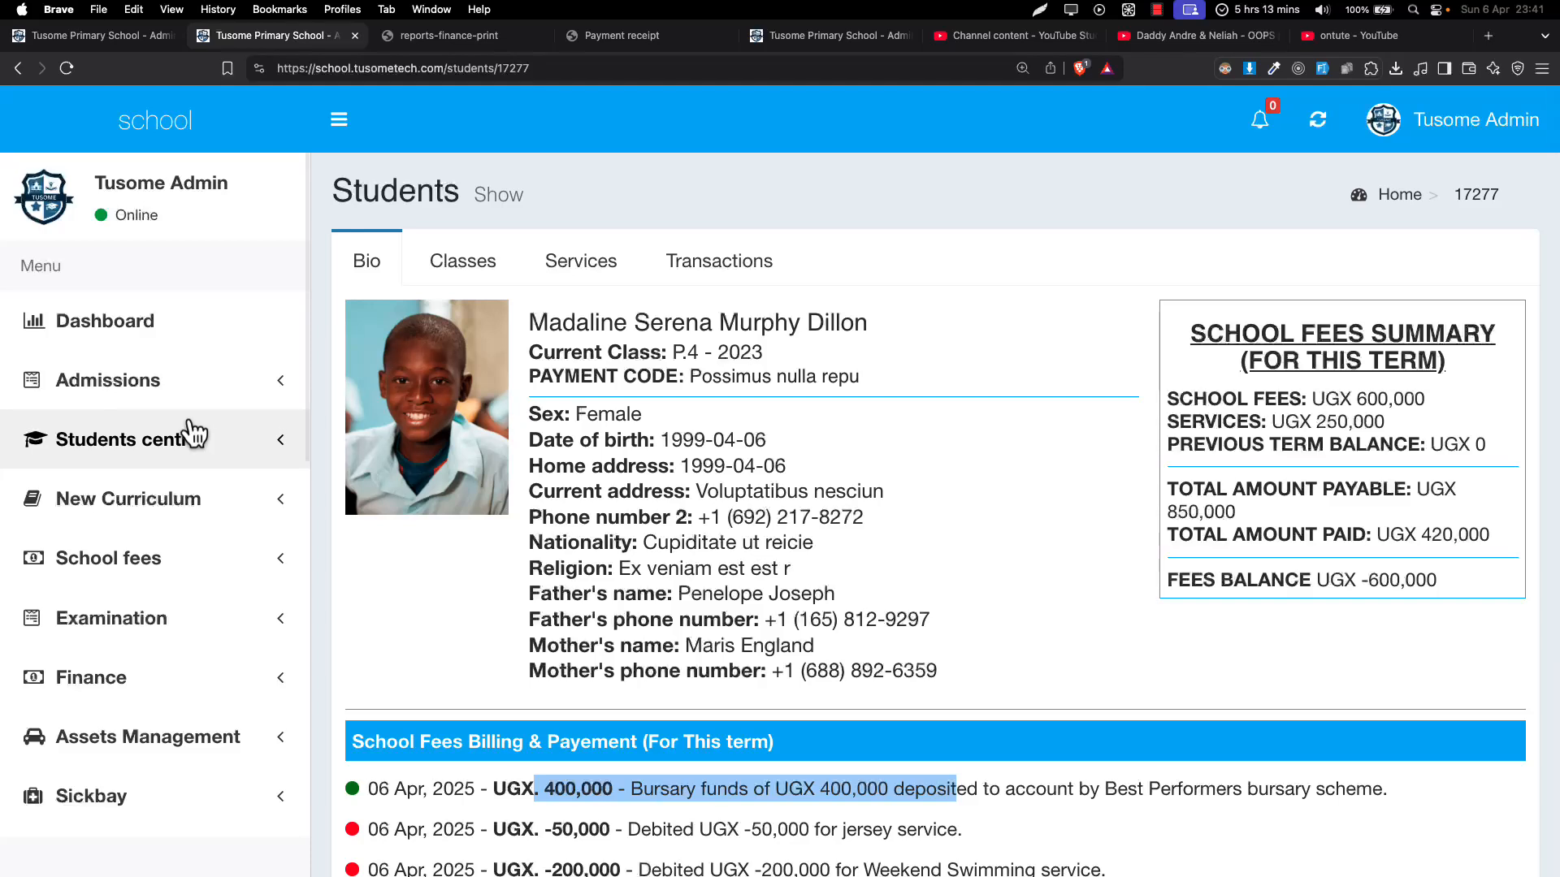
pyautogui.scroll(-1, 194, 433)
pyautogui.scroll(-5, 193, 433)
pyautogui.scroll(3, 216, 268)
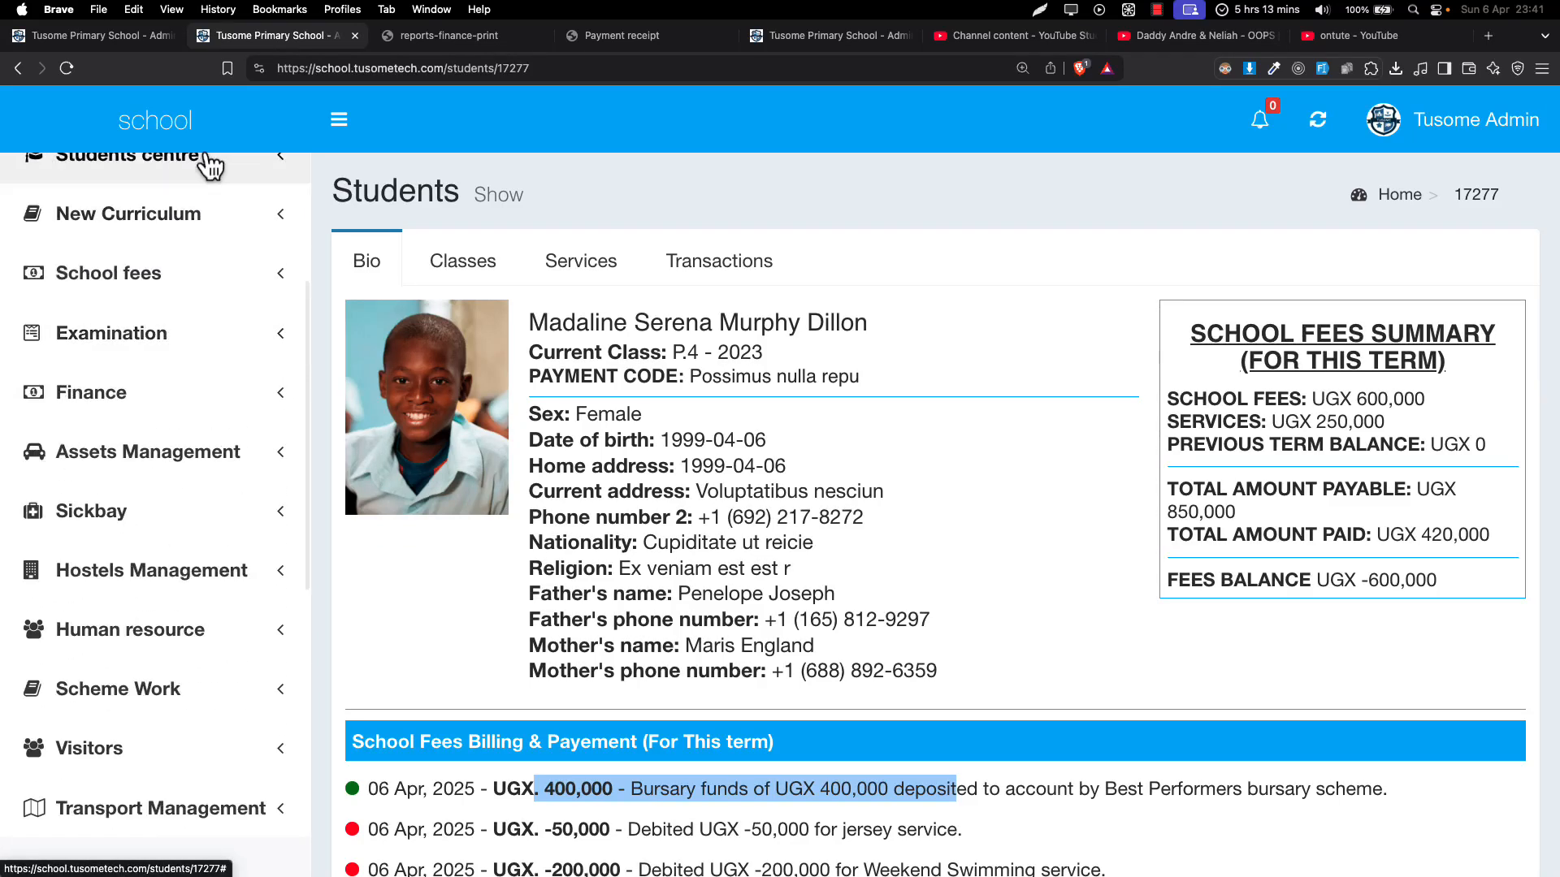
# Step: Return to the bursary beneficiaries list and review the filters for term, class, beneficiary and bursary scheme
pyautogui.click(101, 38)
pyautogui.scroll(-4, 181, 592)
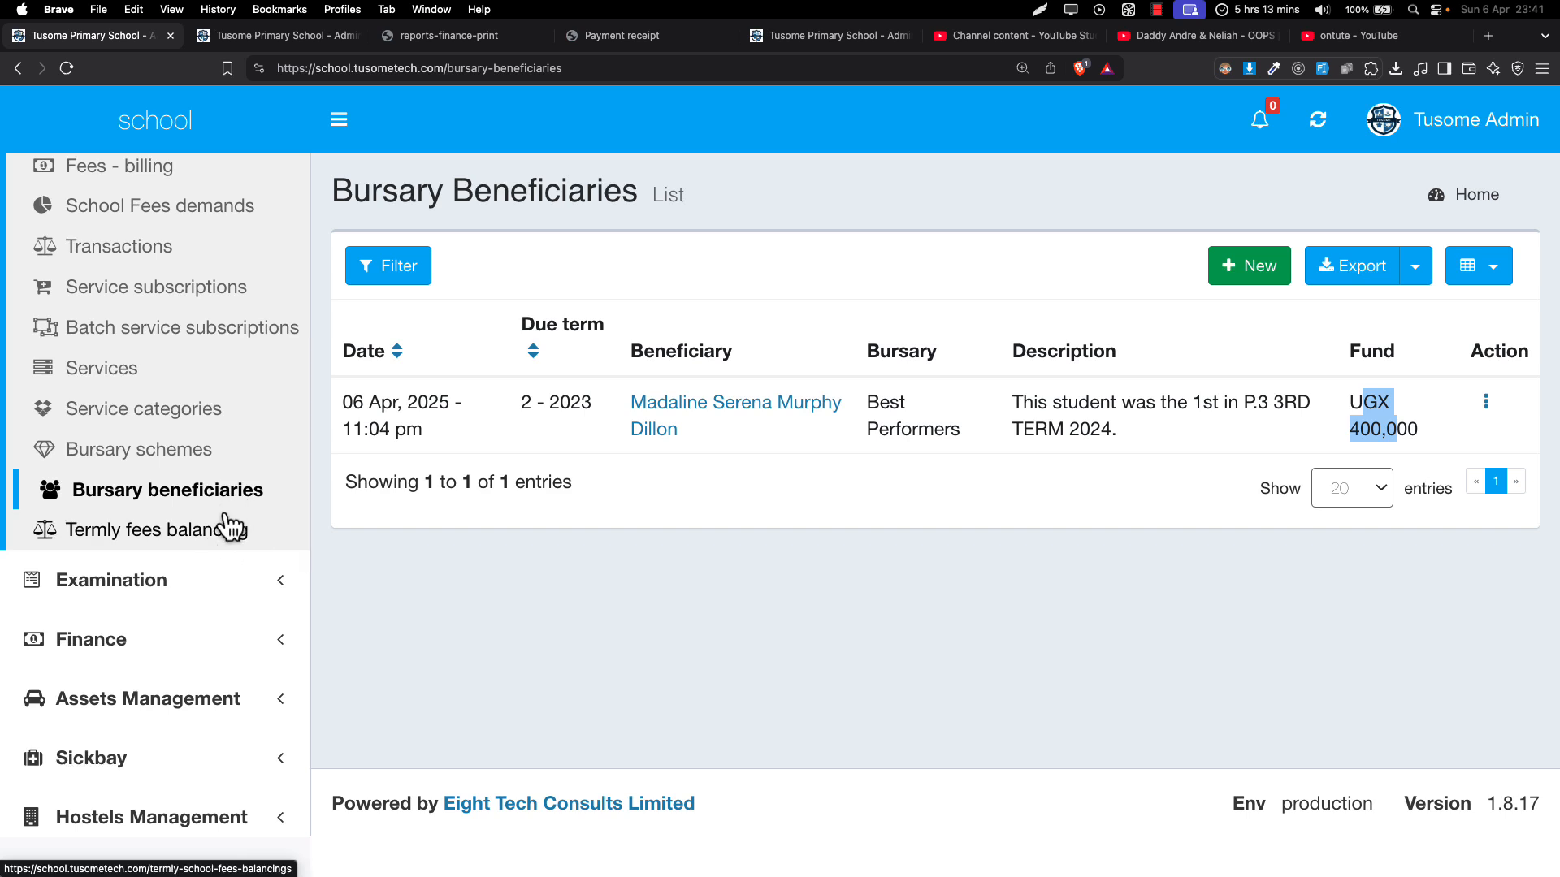
pyautogui.scroll(5, 223, 526)
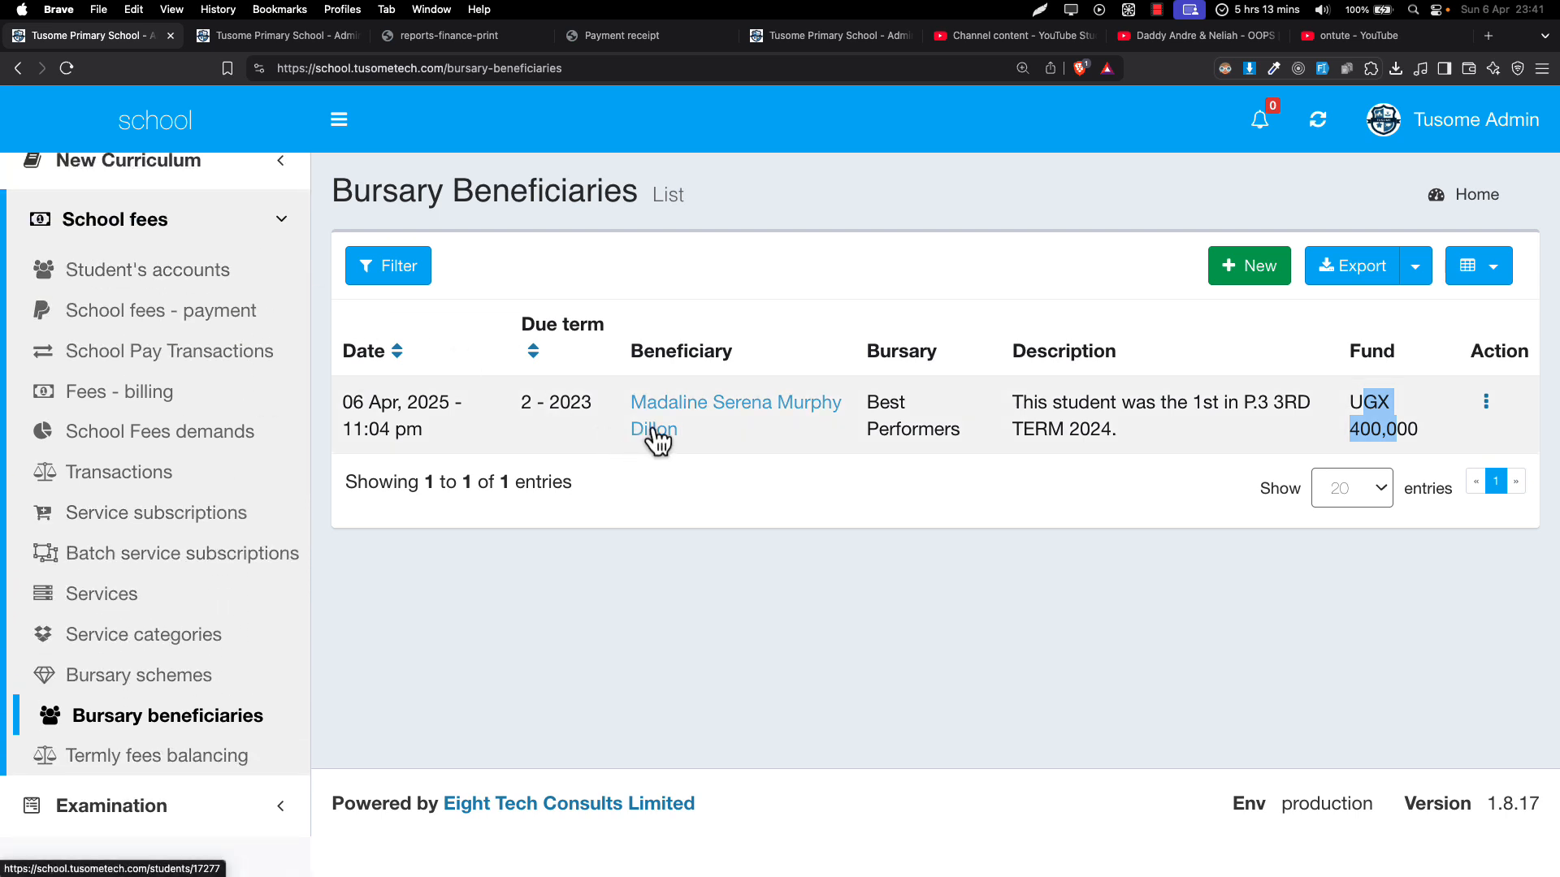
pyautogui.click(429, 275)
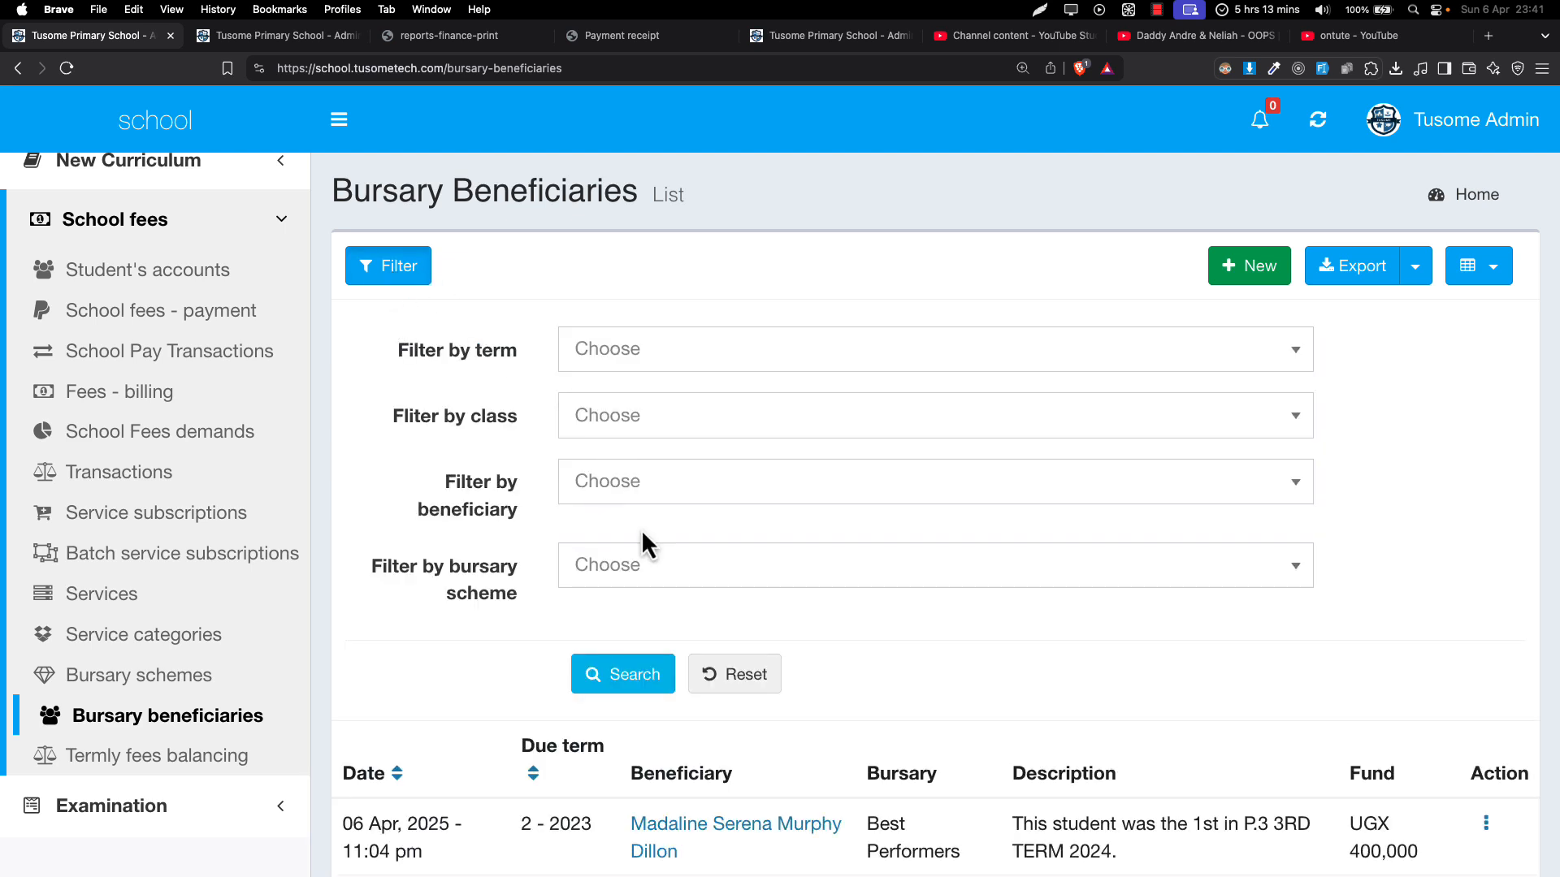
pyautogui.scroll(-1, 609, 597)
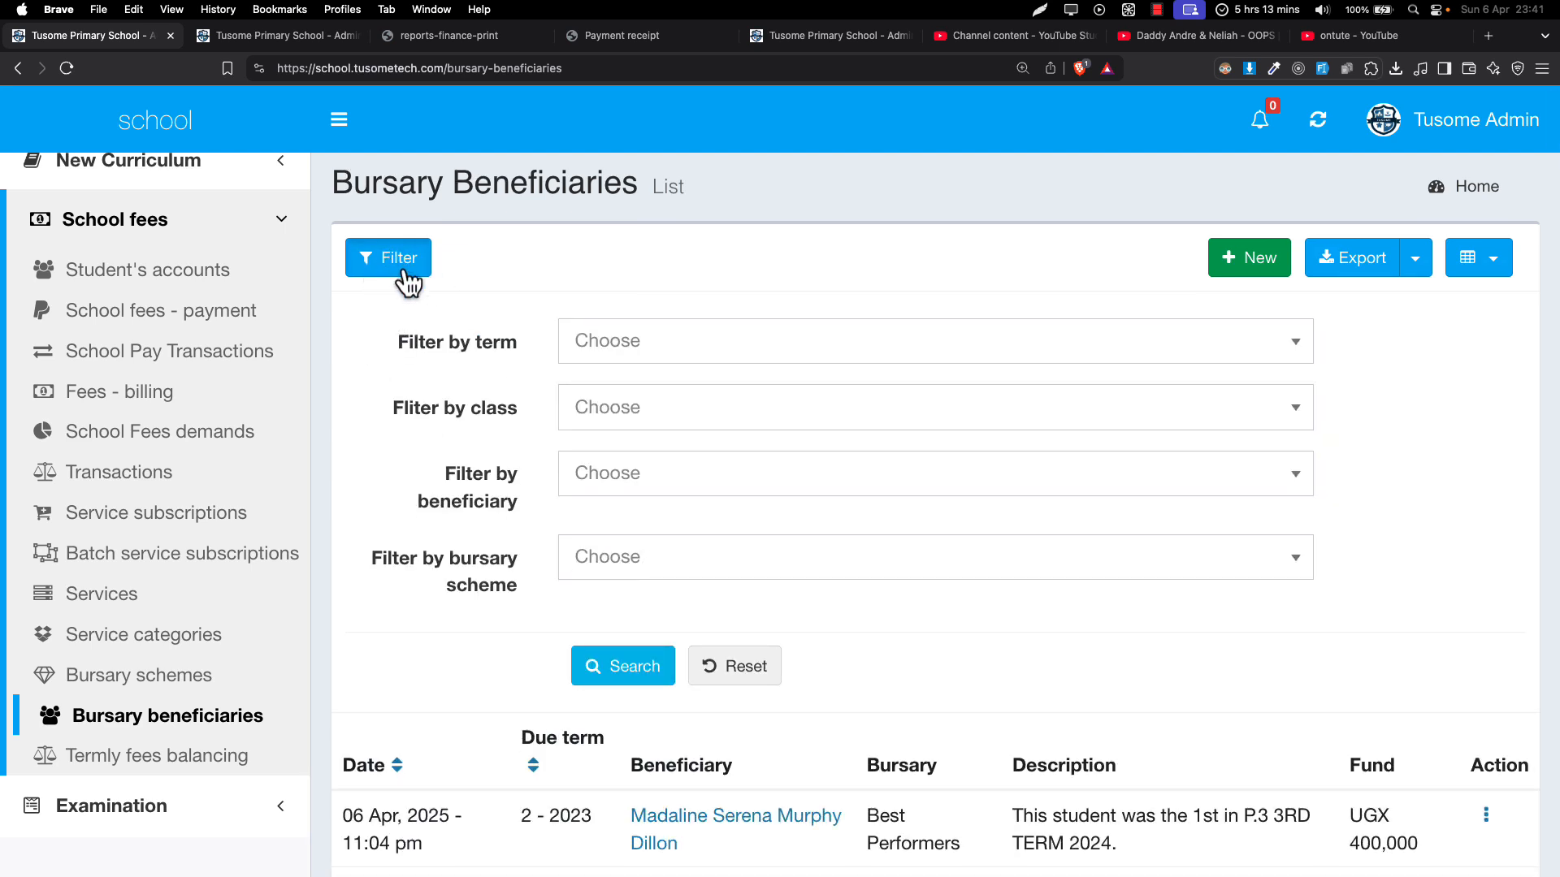
pyautogui.scroll(-2, 410, 275)
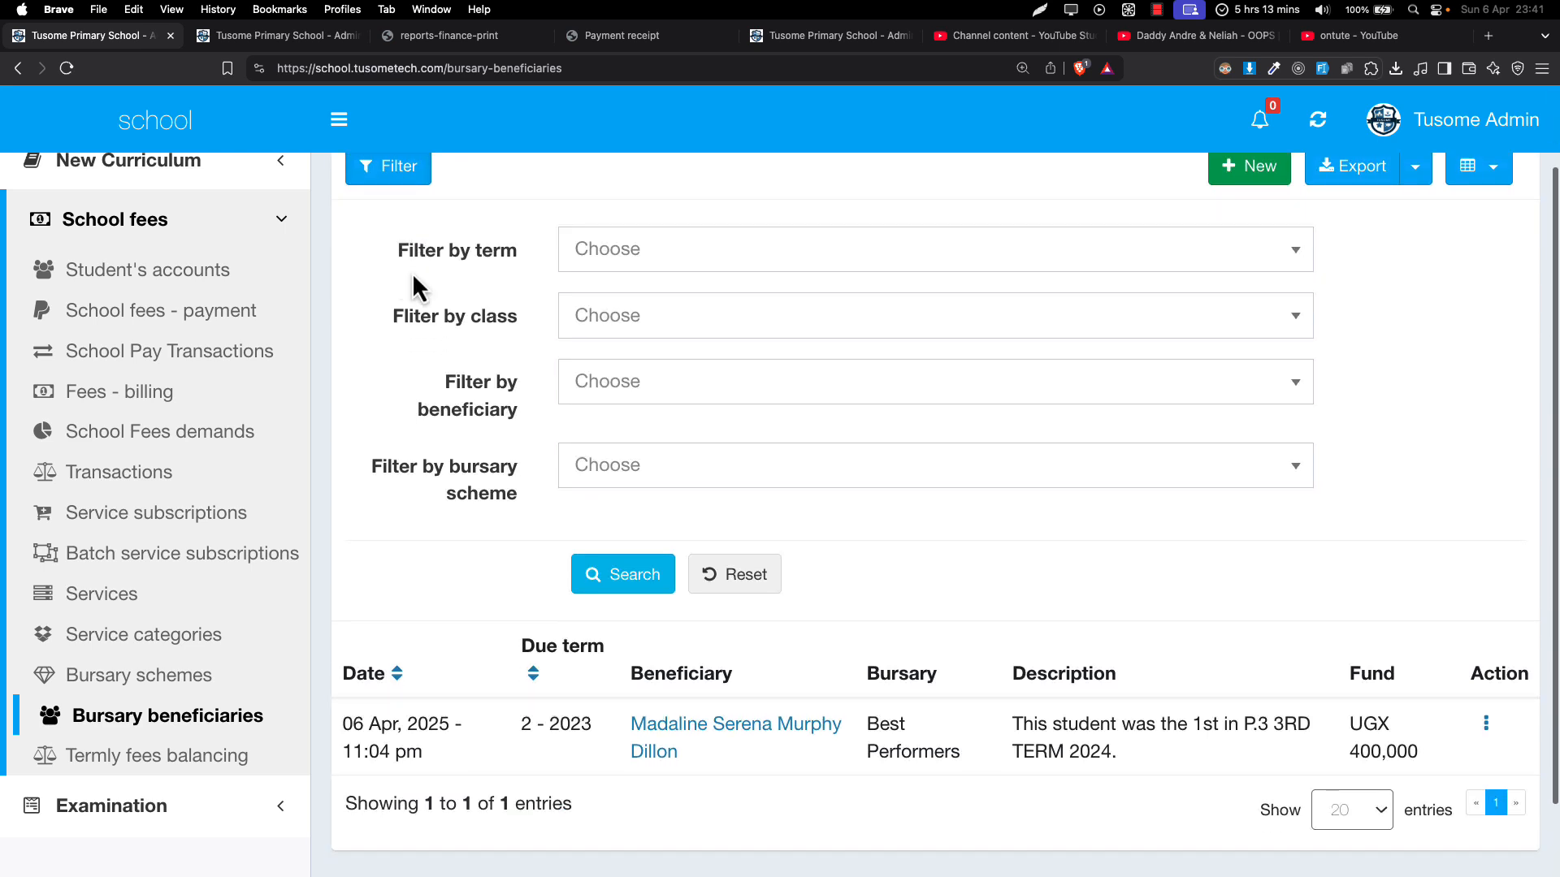
# Step: View the student's profile from the beneficiary record, review the term's billing and payments, and return to the beneficiaries list
pyautogui.click(671, 741)
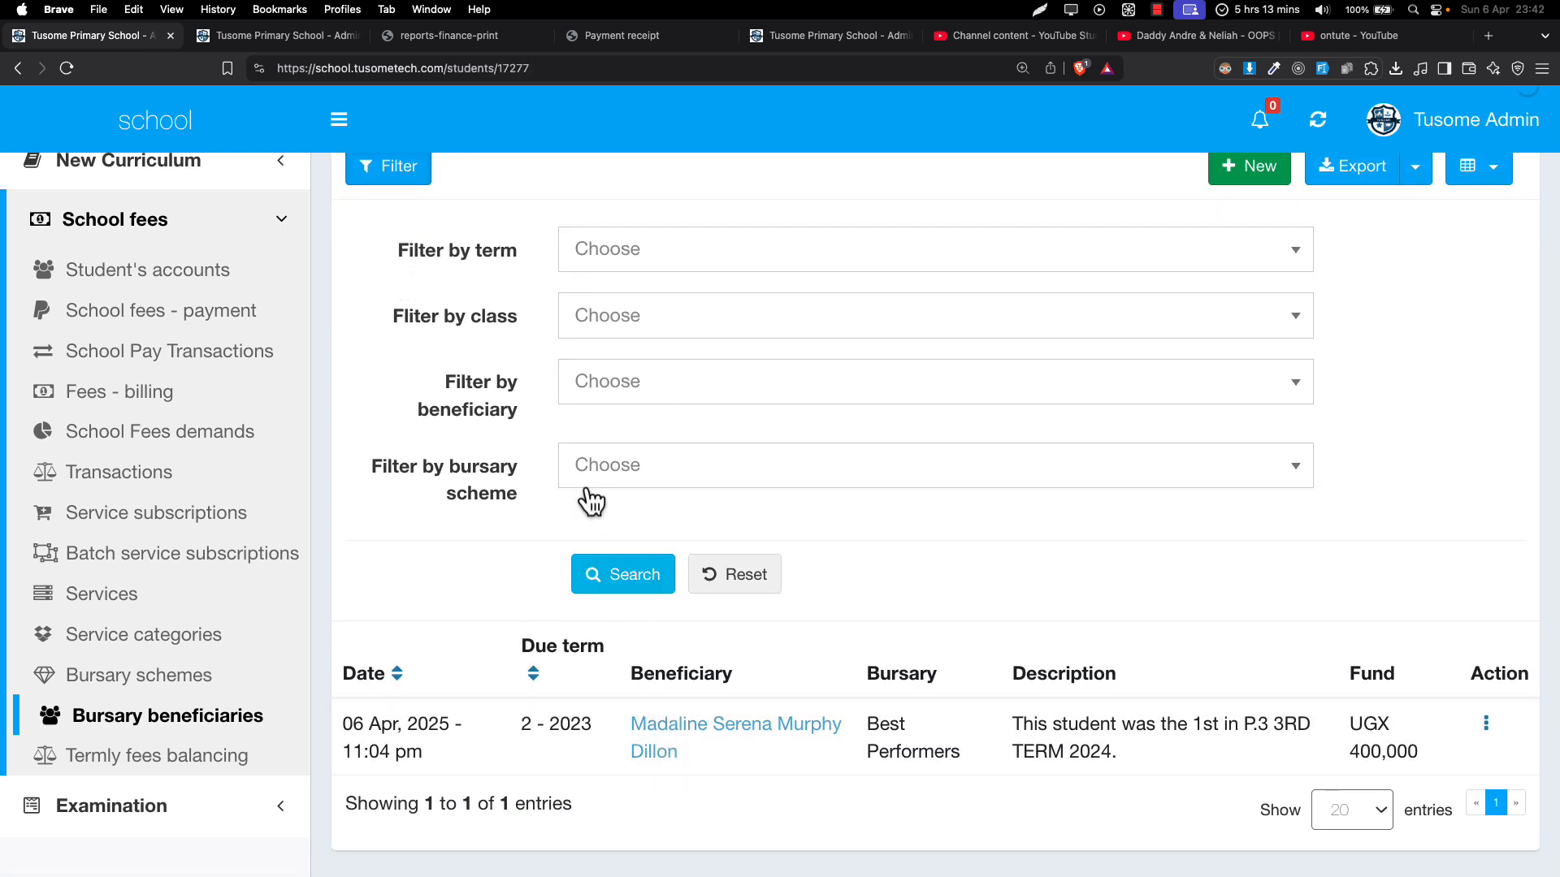
pyautogui.scroll(-2, 592, 502)
pyautogui.scroll(-3, 681, 624)
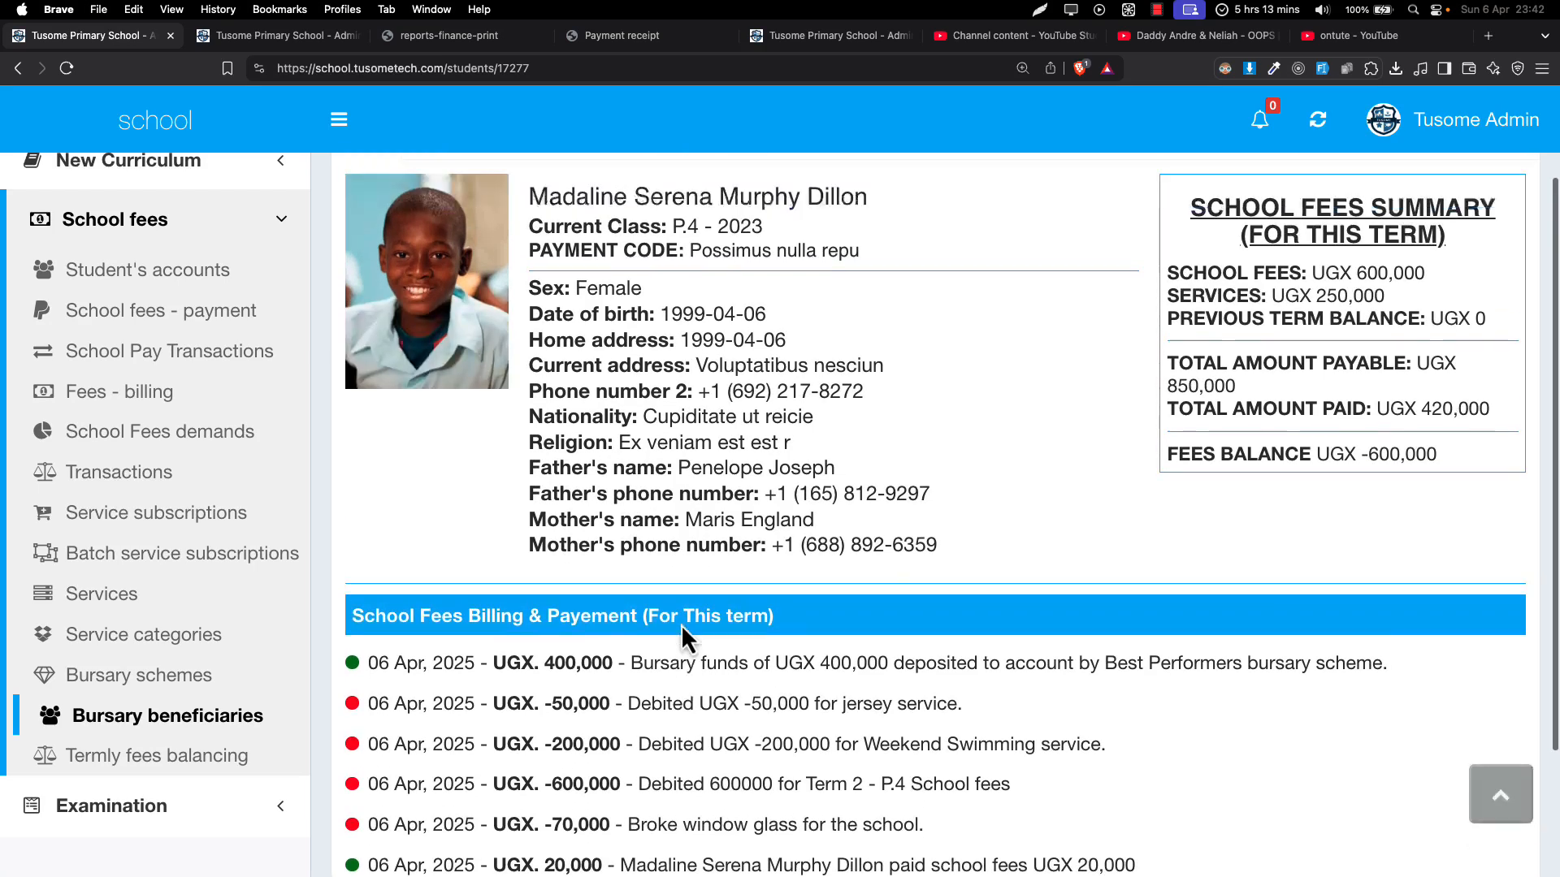
pyautogui.scroll(3, 681, 624)
pyautogui.hscroll(-5, 626, 529)
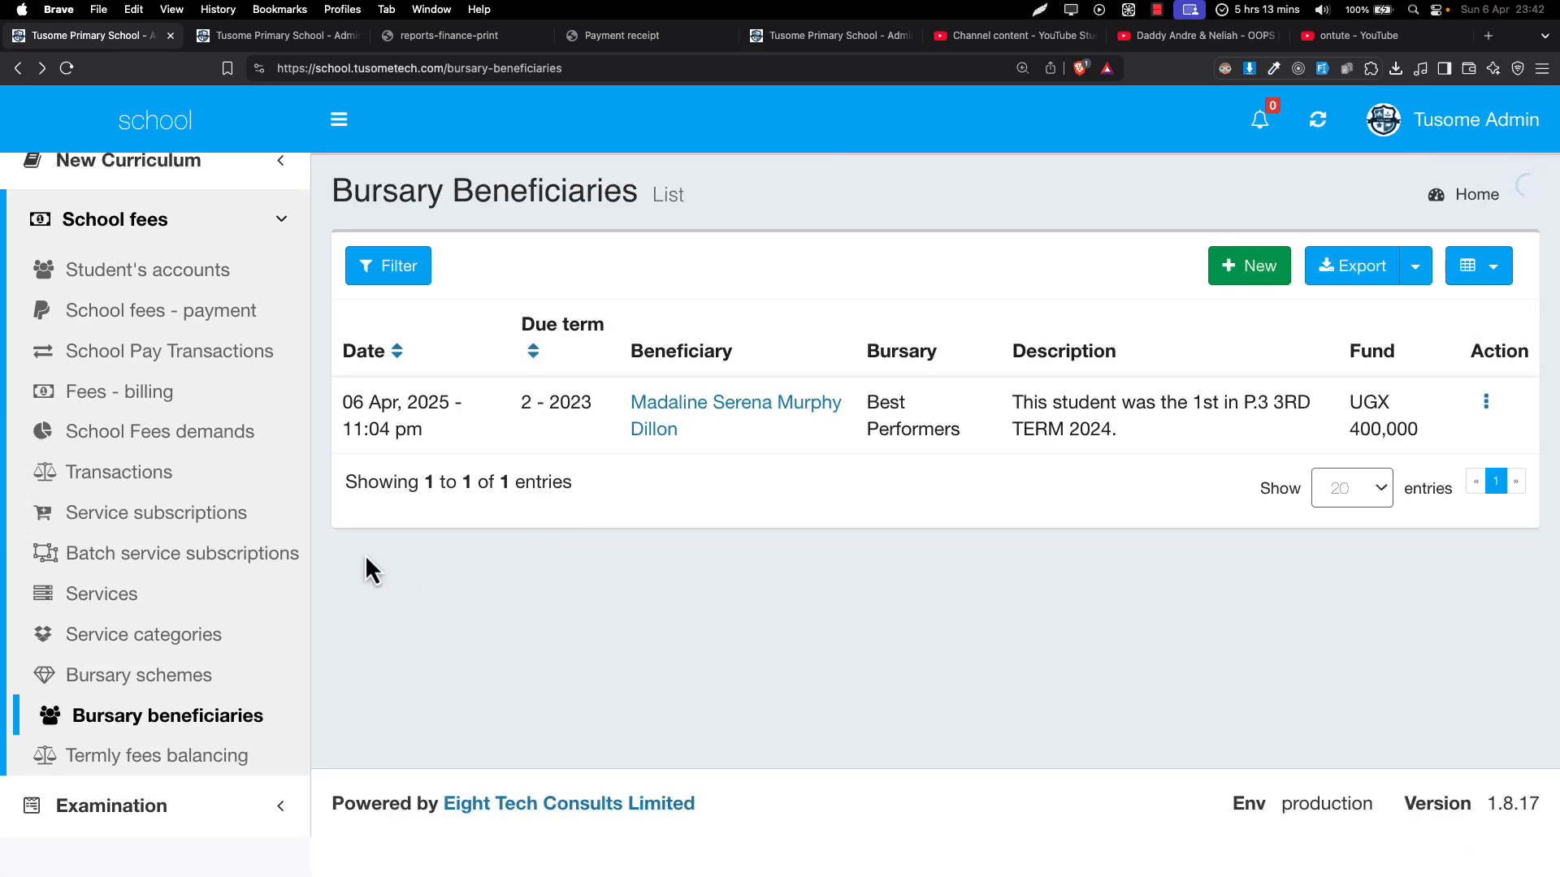
# Step: Open the termly school fees balancing list
pyautogui.scroll(-3, 230, 679)
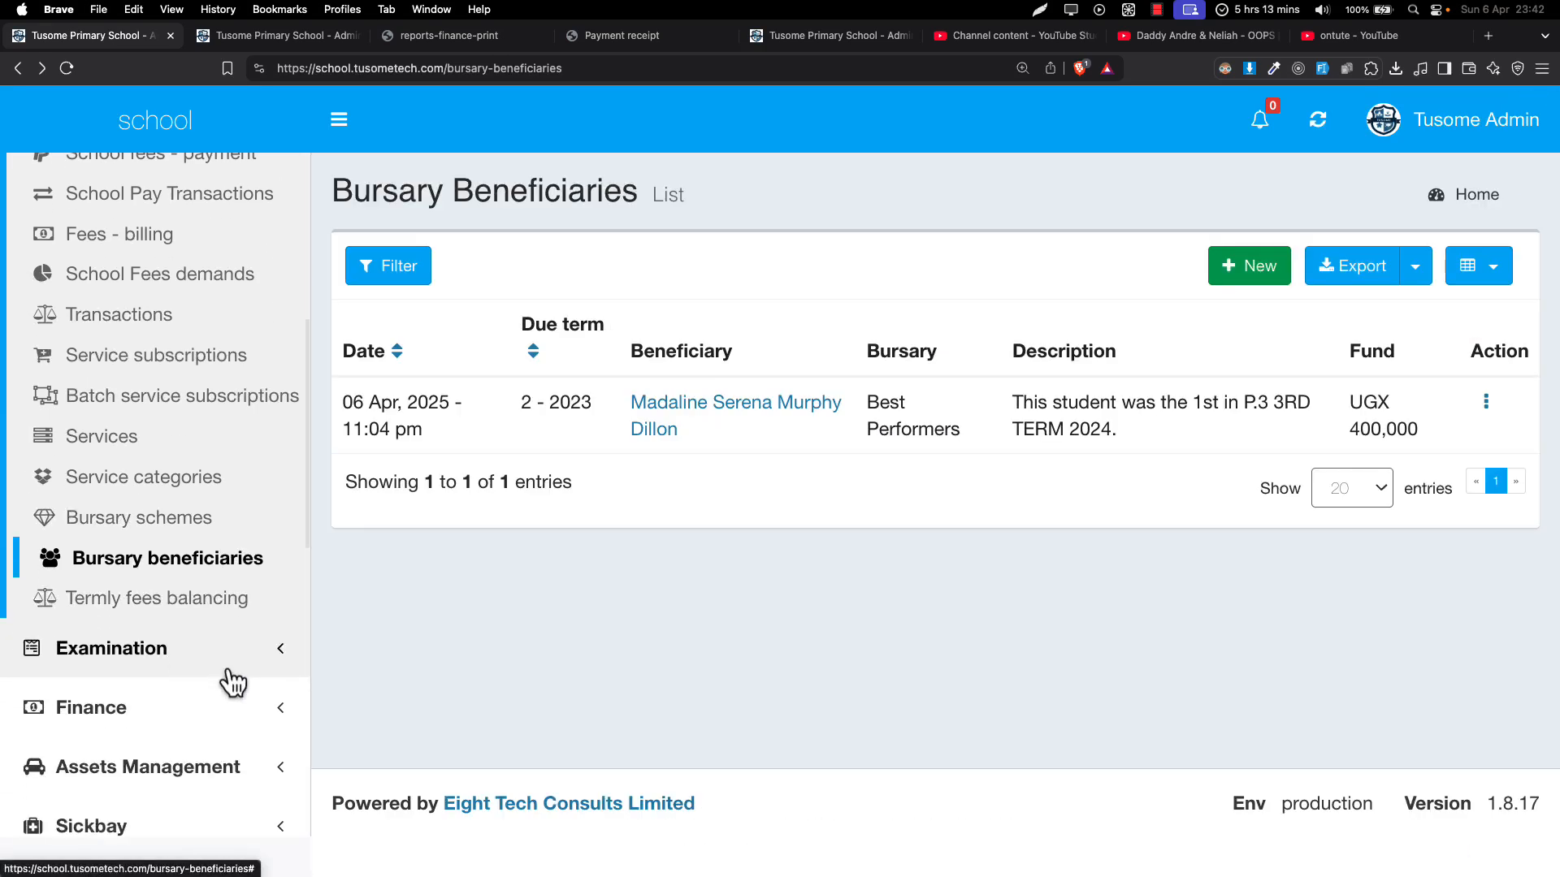
pyautogui.click(252, 609)
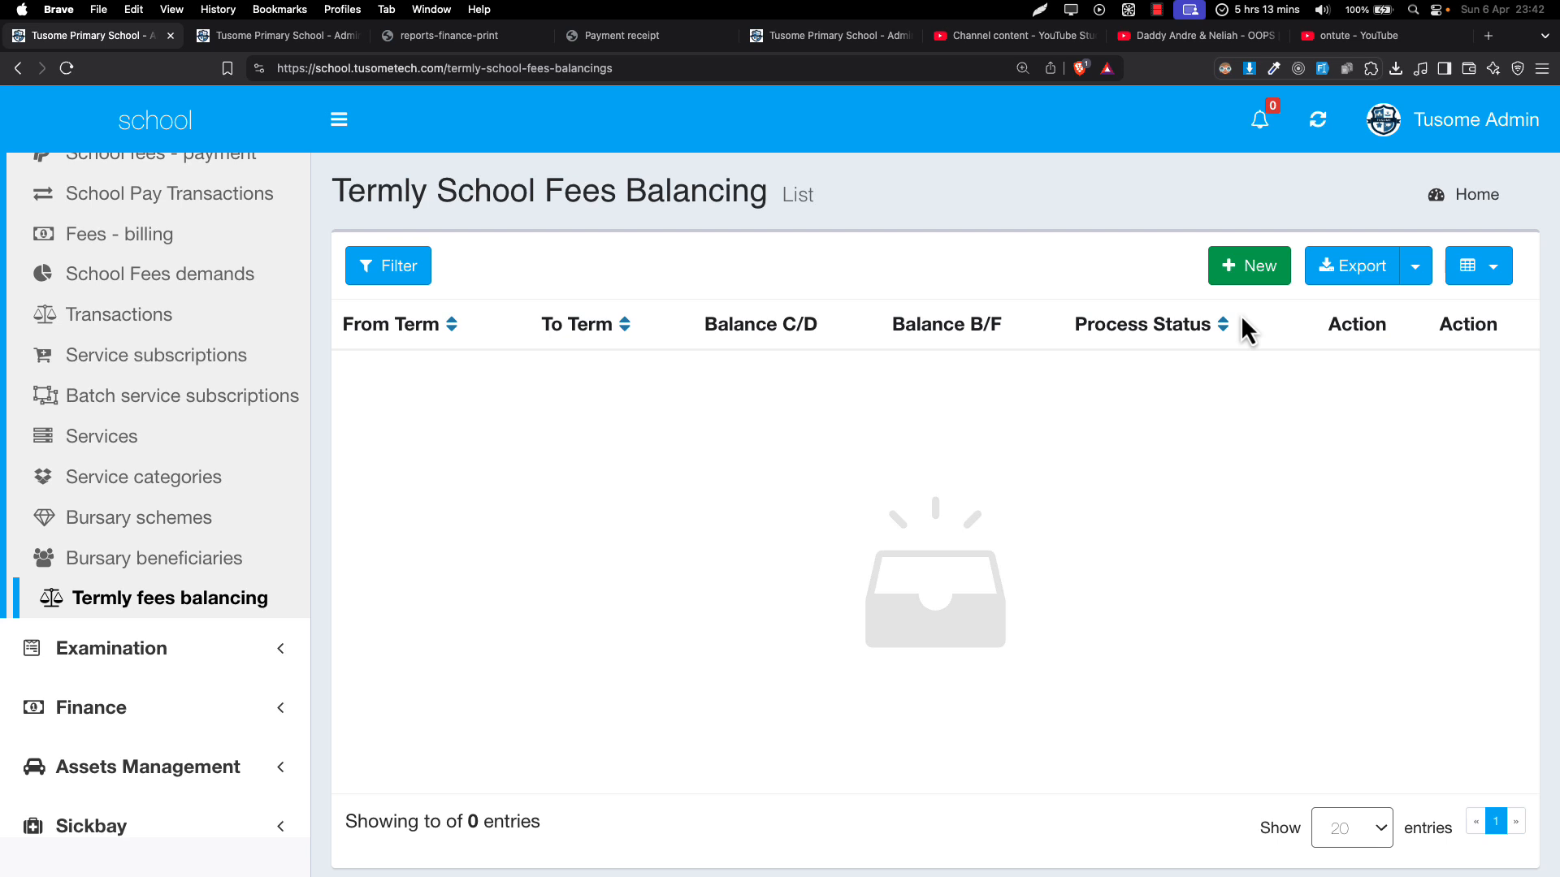
# Step: Start a new termly school fees balancing record from 2023 - Term 1 to 2023 - Term 2
pyautogui.click(1261, 274)
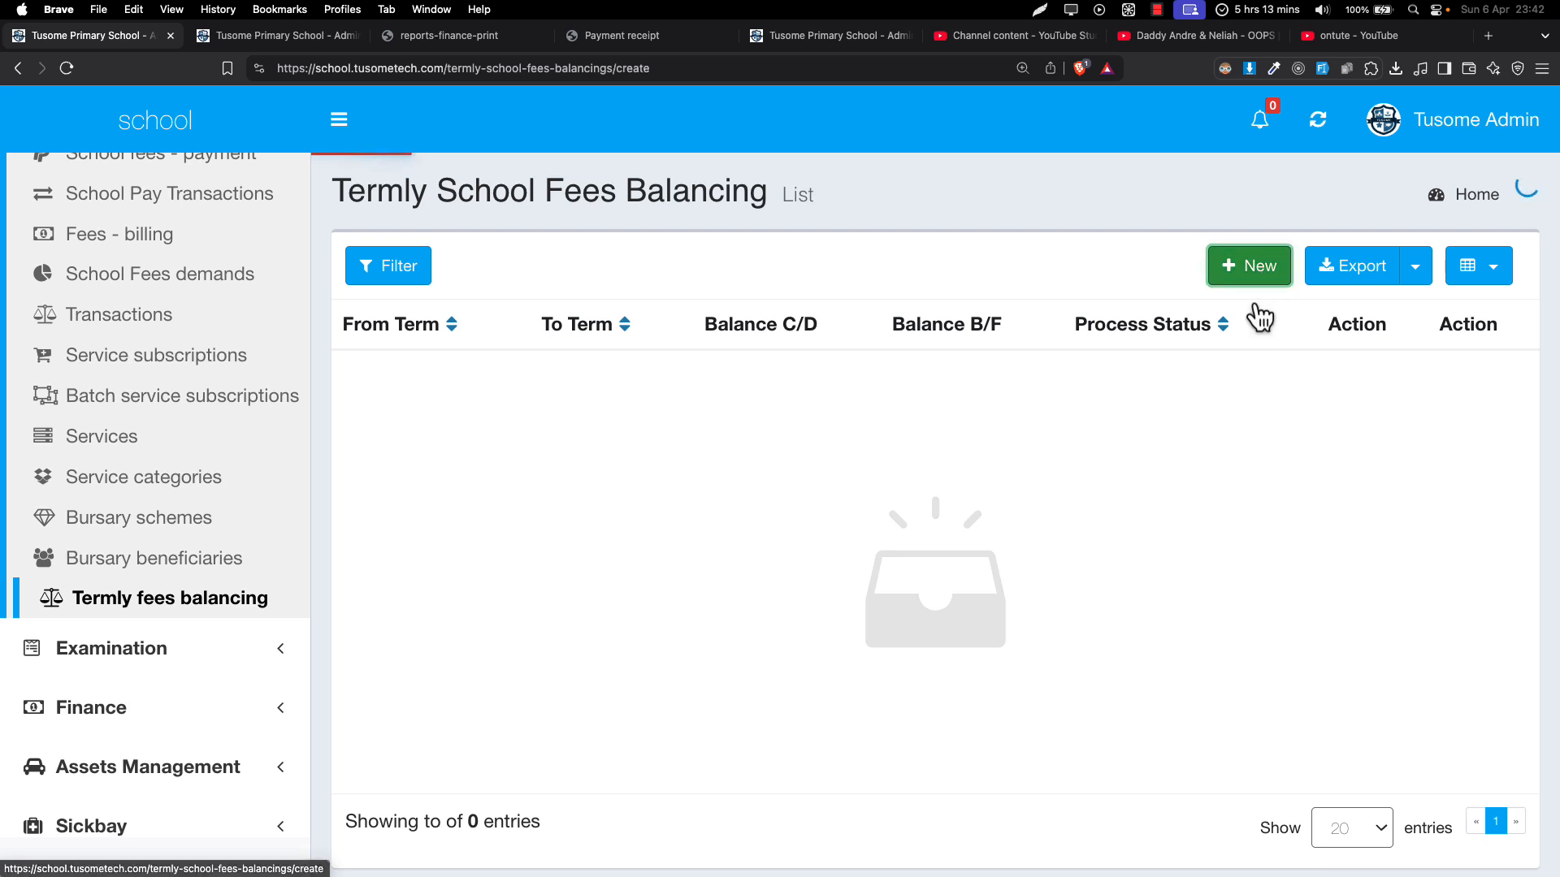
pyautogui.click(693, 346)
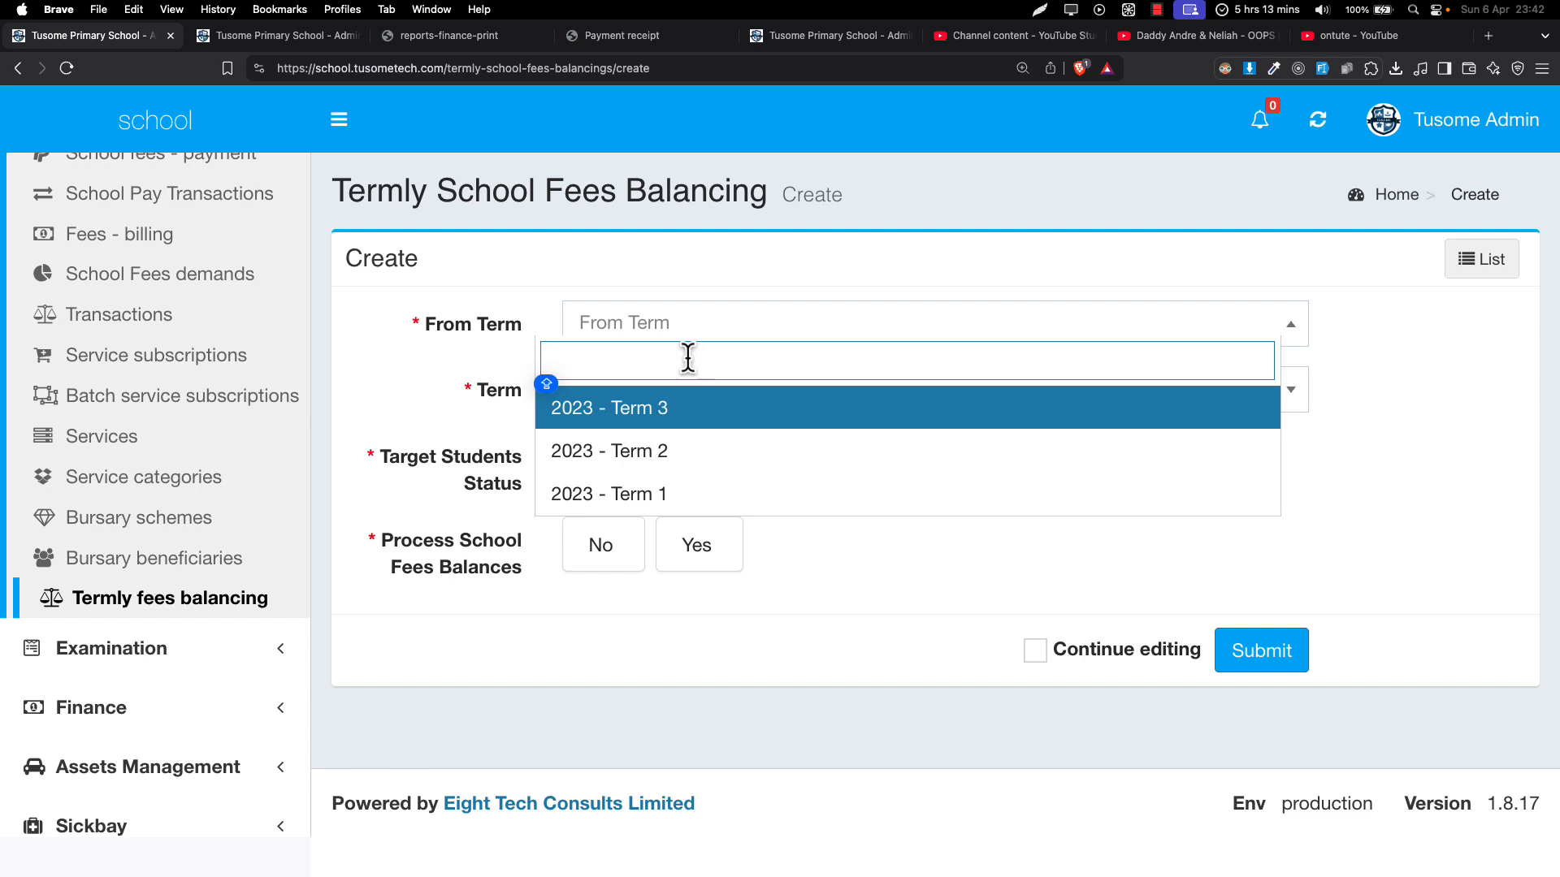
pyautogui.click(648, 509)
pyautogui.click(661, 397)
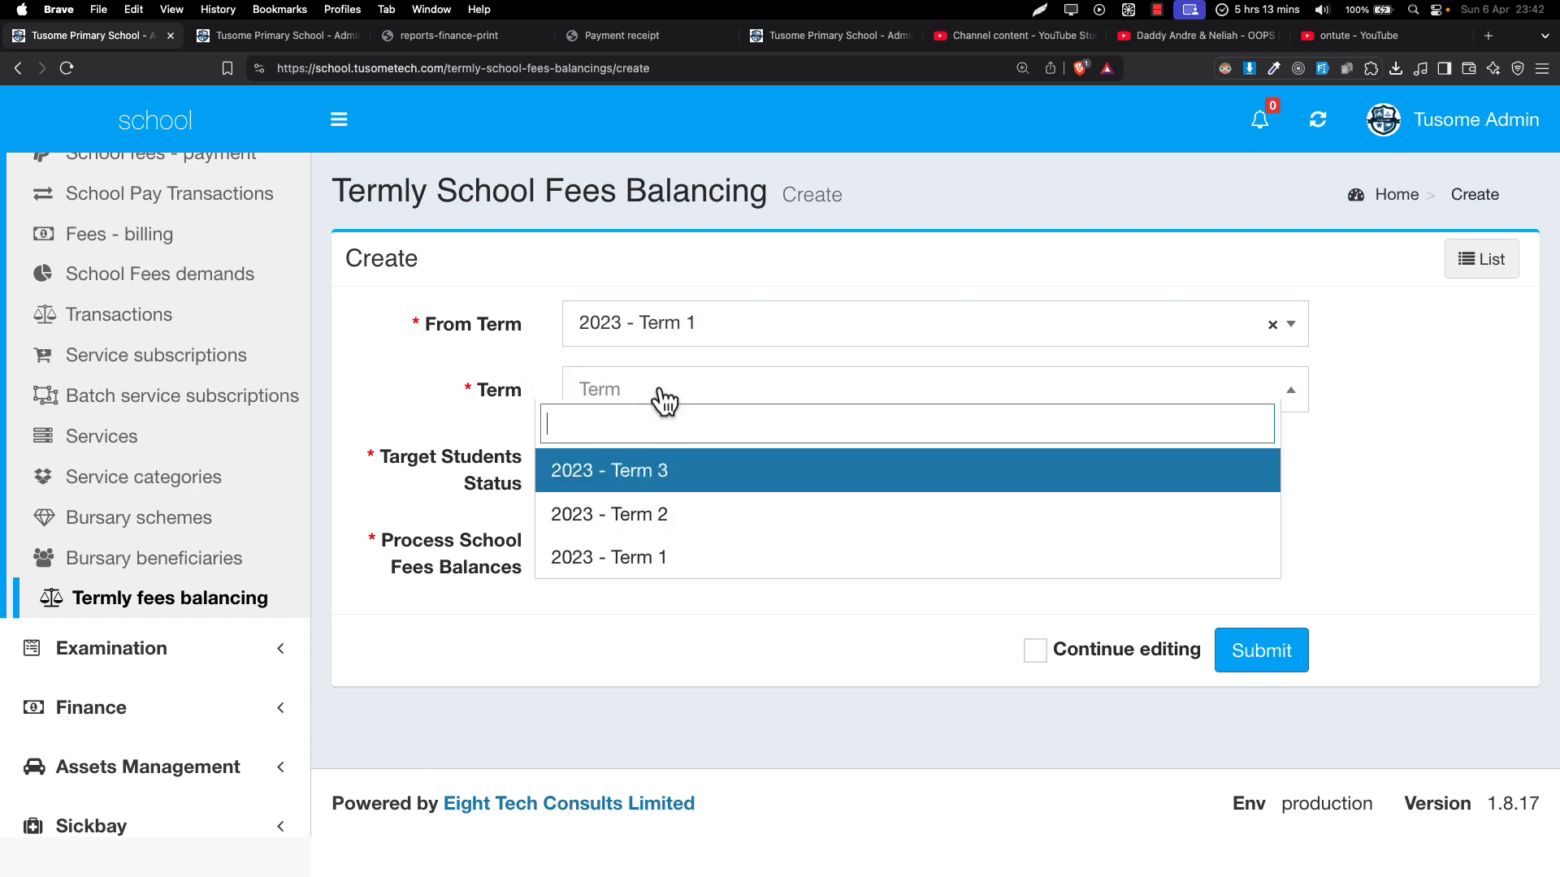
pyautogui.click(642, 526)
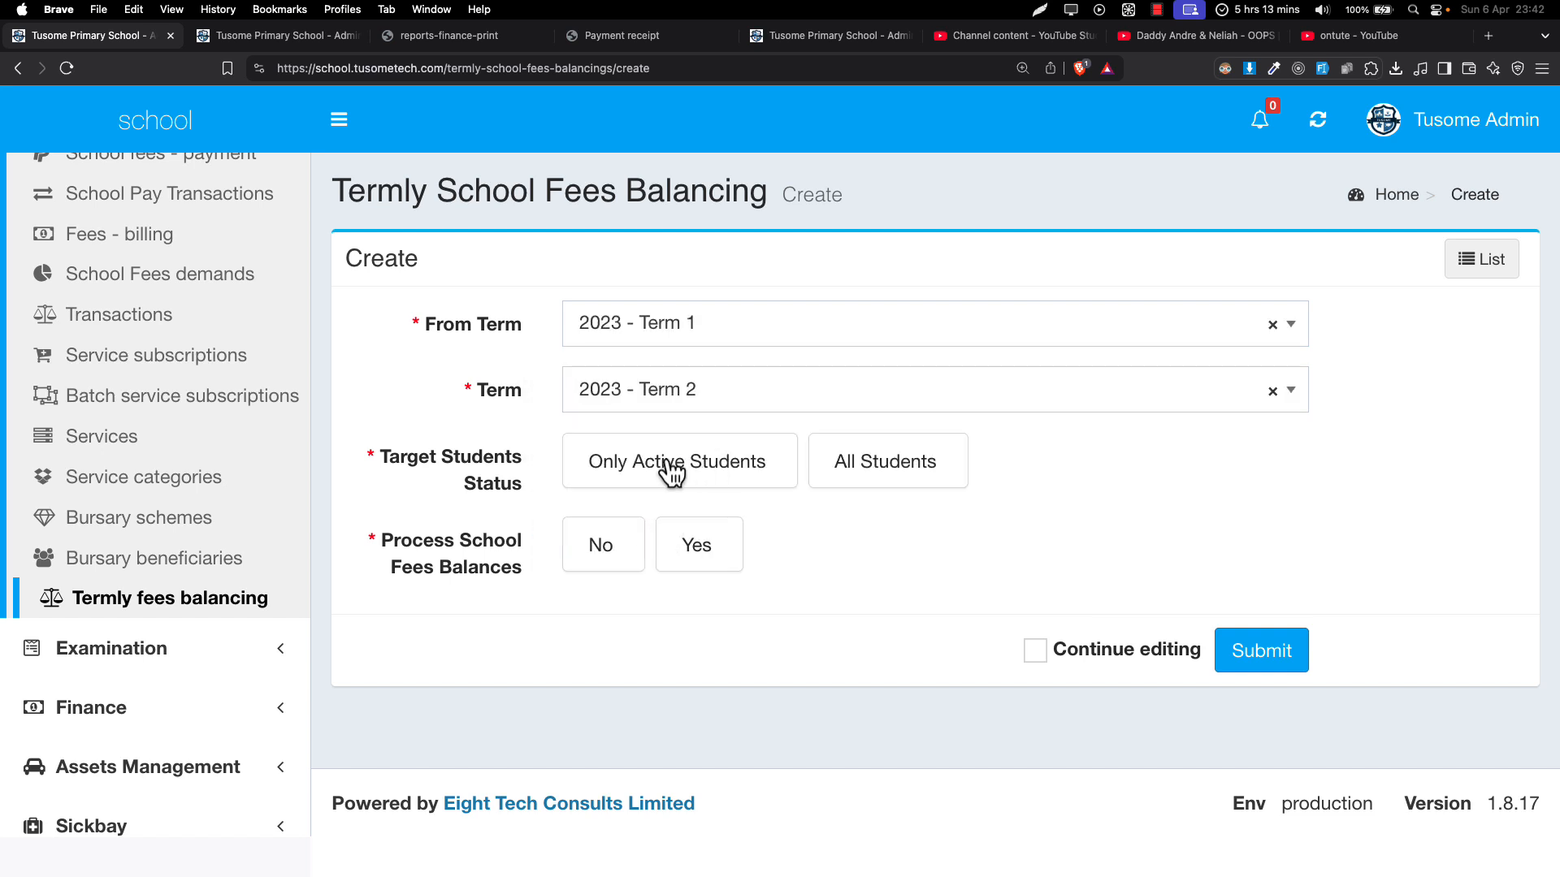
# Step: Target only active students, enable processing of fees balances and updating of existing ones, and return to the list without submitting
pyautogui.click(681, 481)
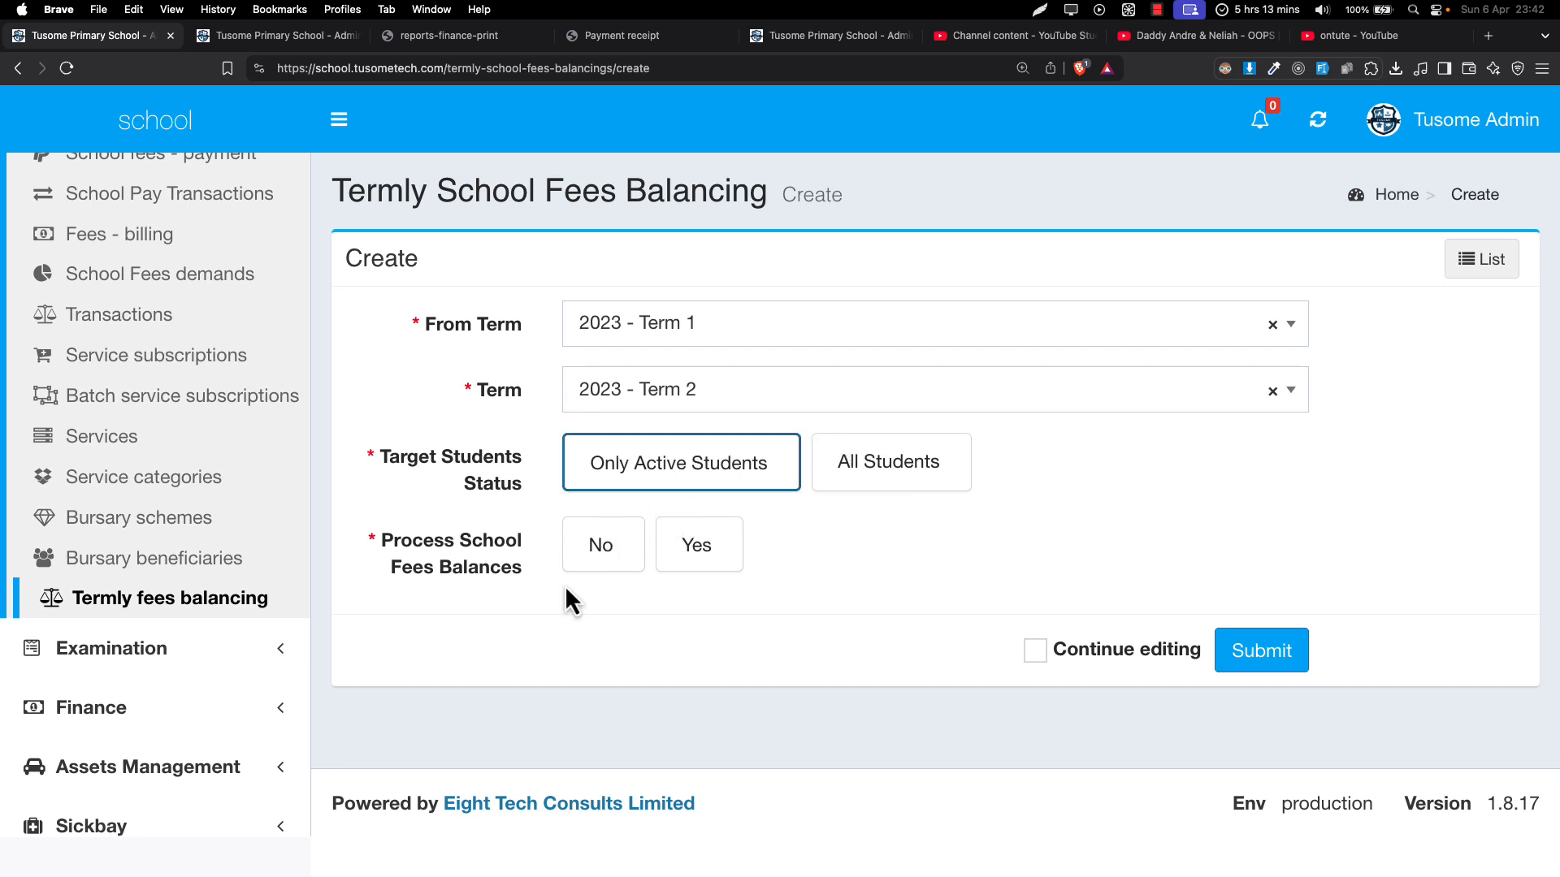
pyautogui.click(658, 564)
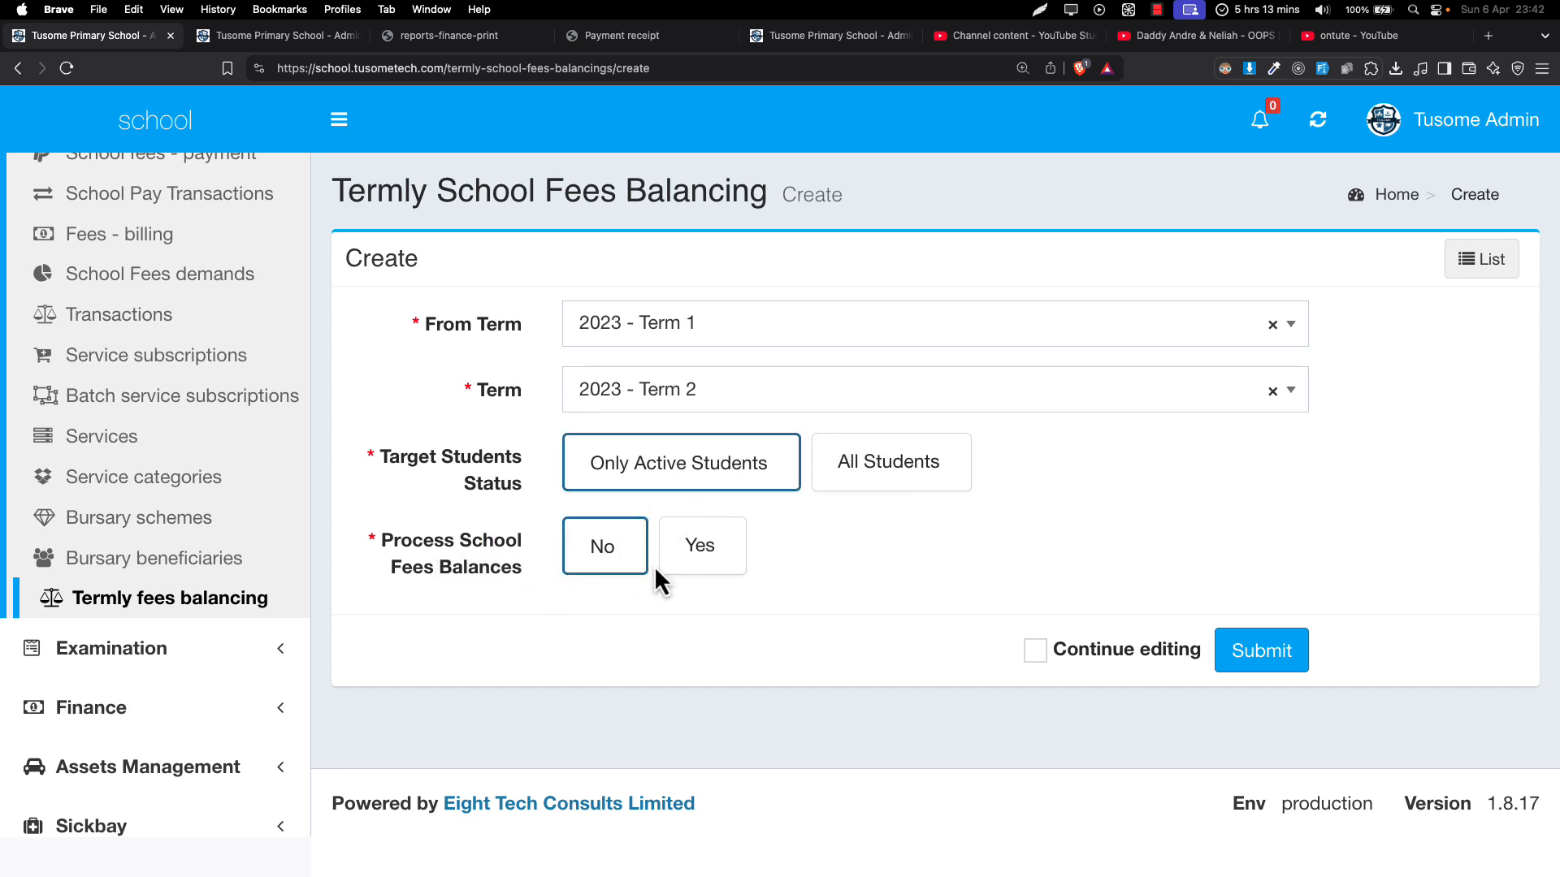
pyautogui.click(591, 646)
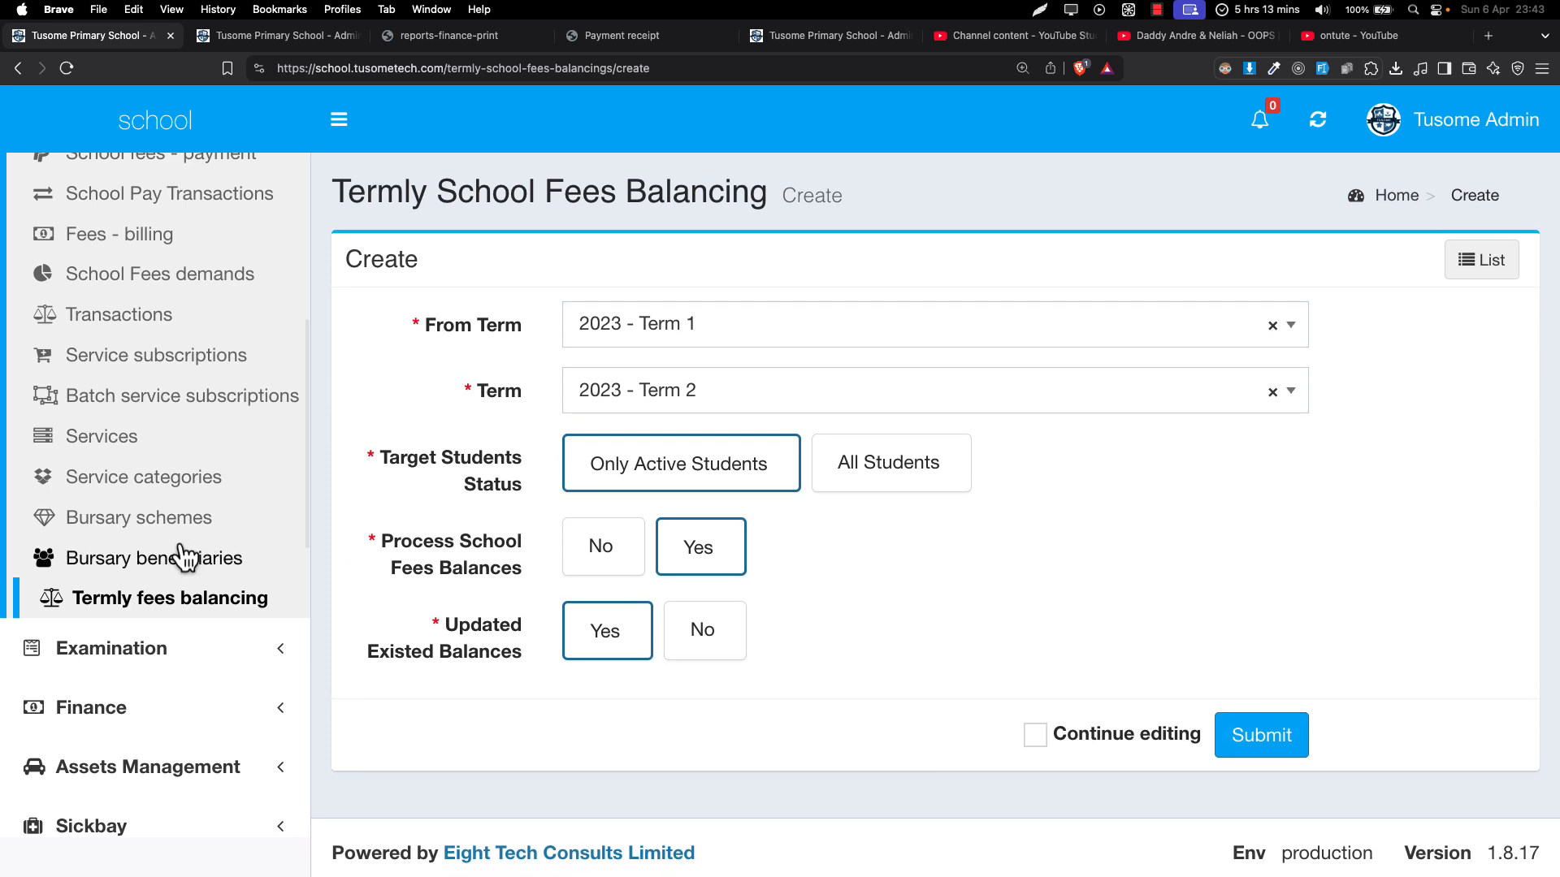
pyautogui.click(192, 601)
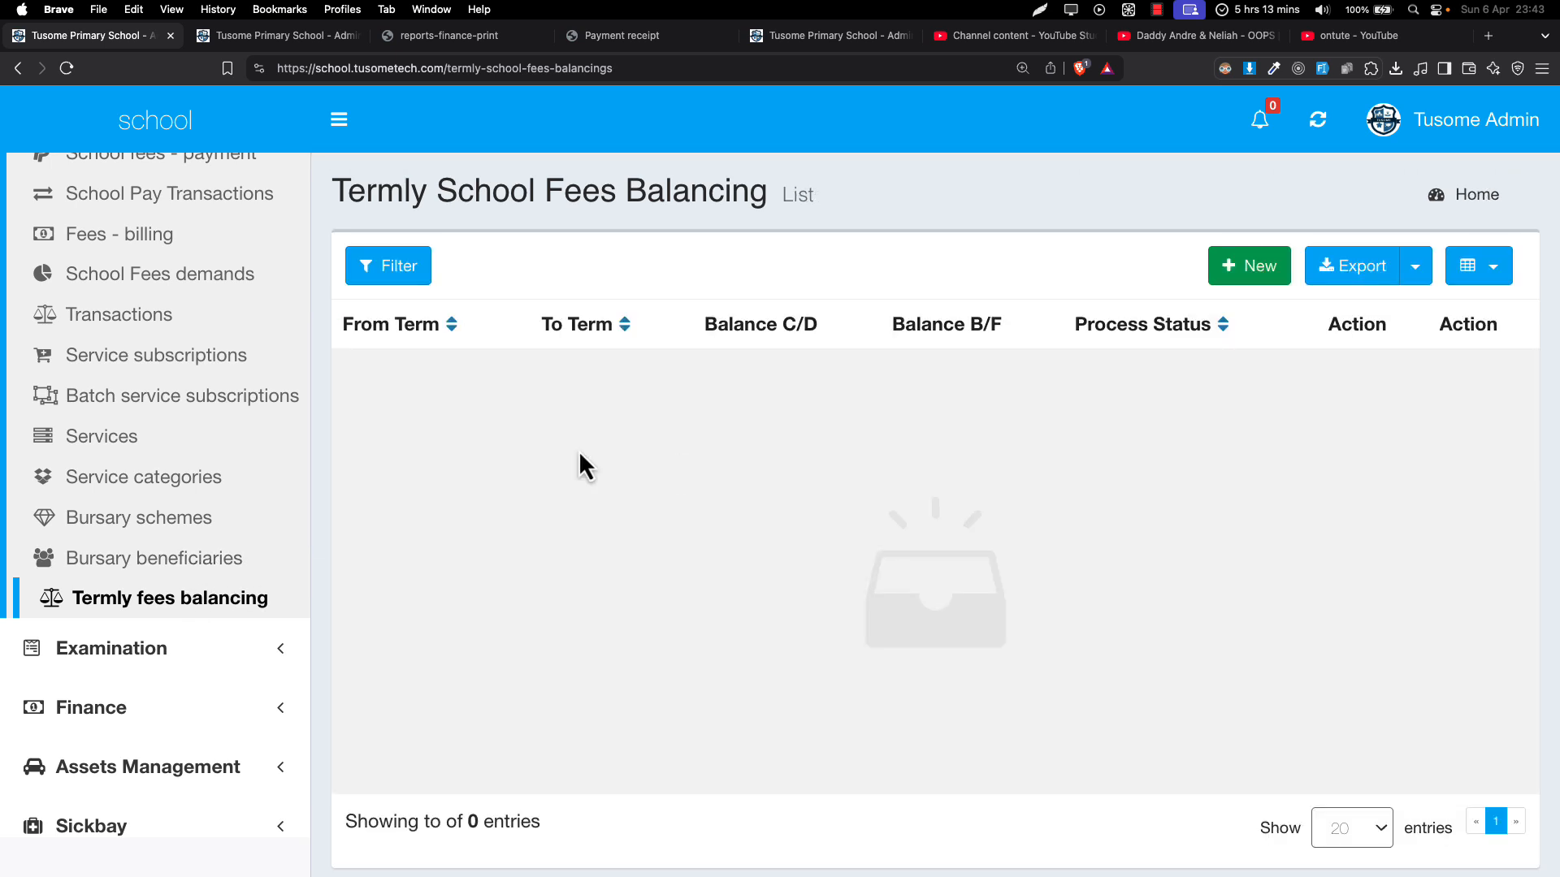
# Step: Review the school fees payments list and the School Pay transactions list
pyautogui.scroll(5, 230, 419)
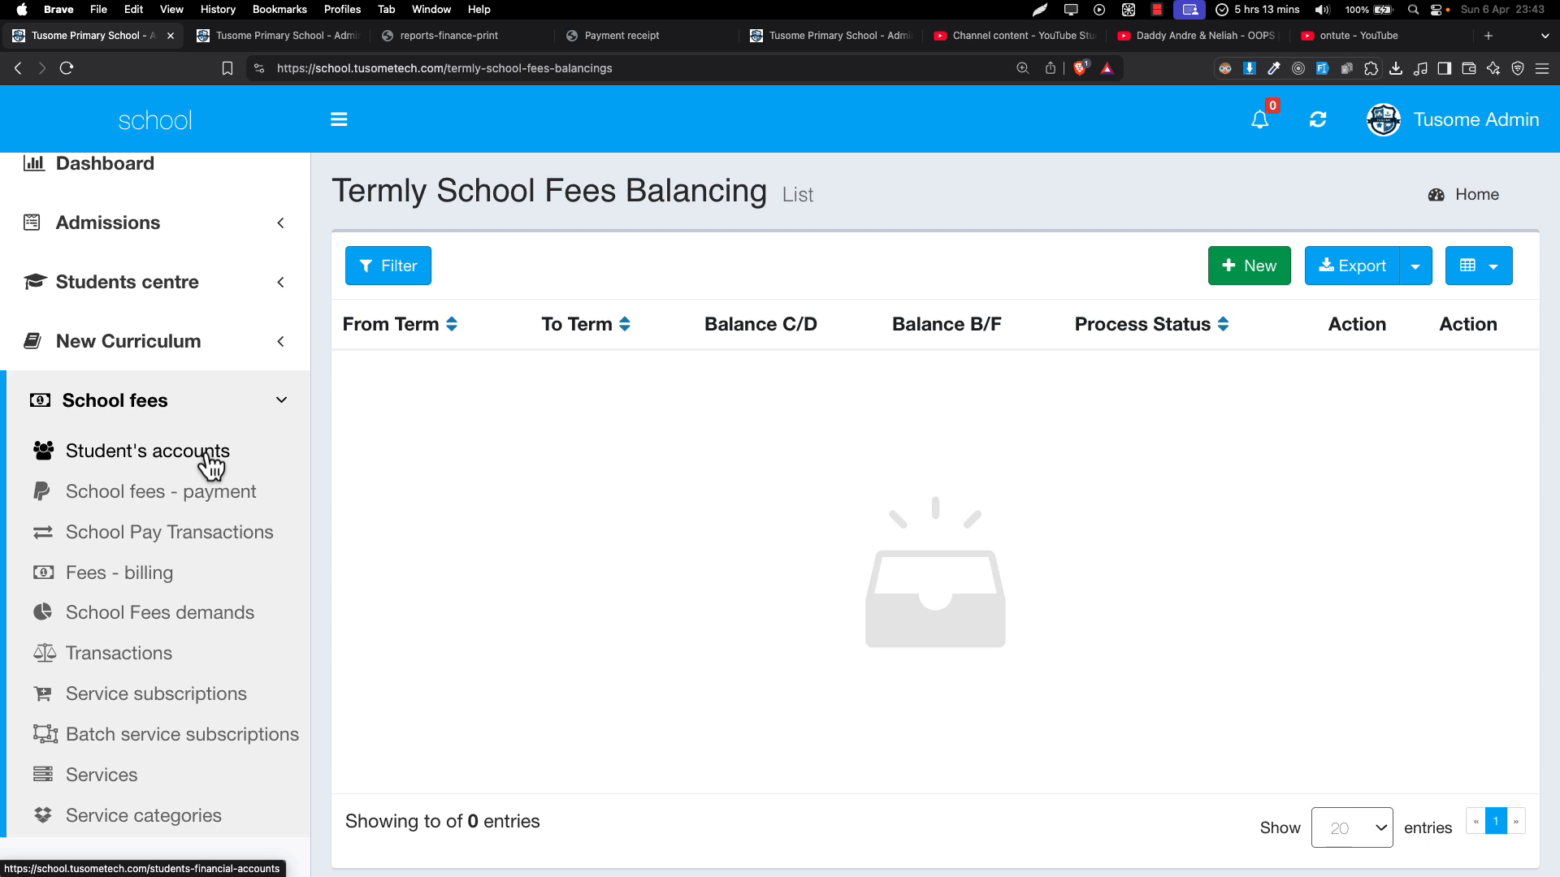
pyautogui.scroll(-3, 210, 457)
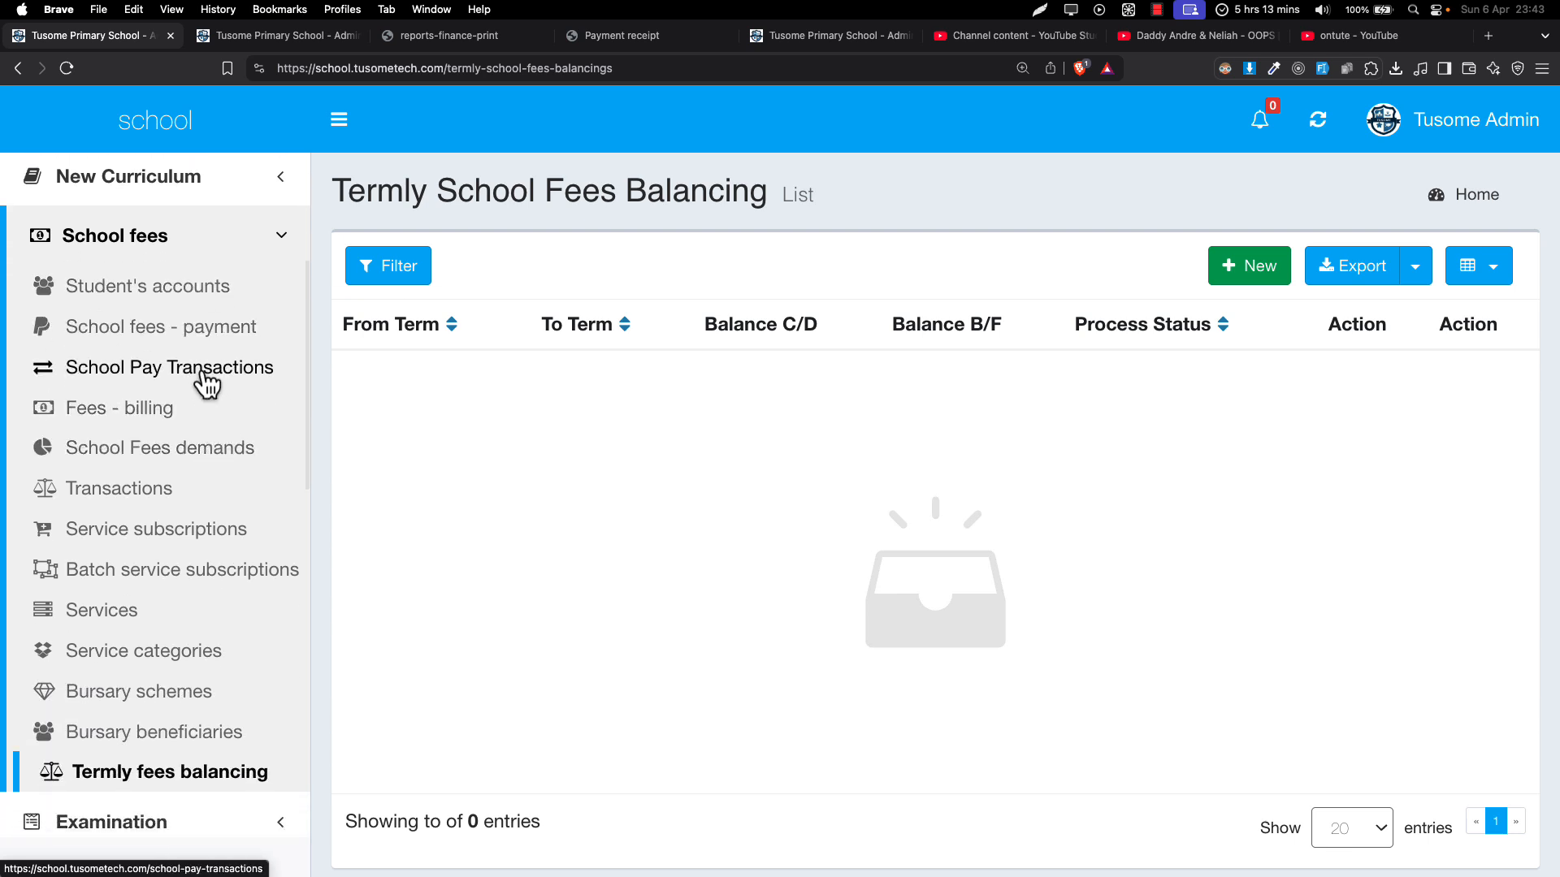
pyautogui.click(154, 335)
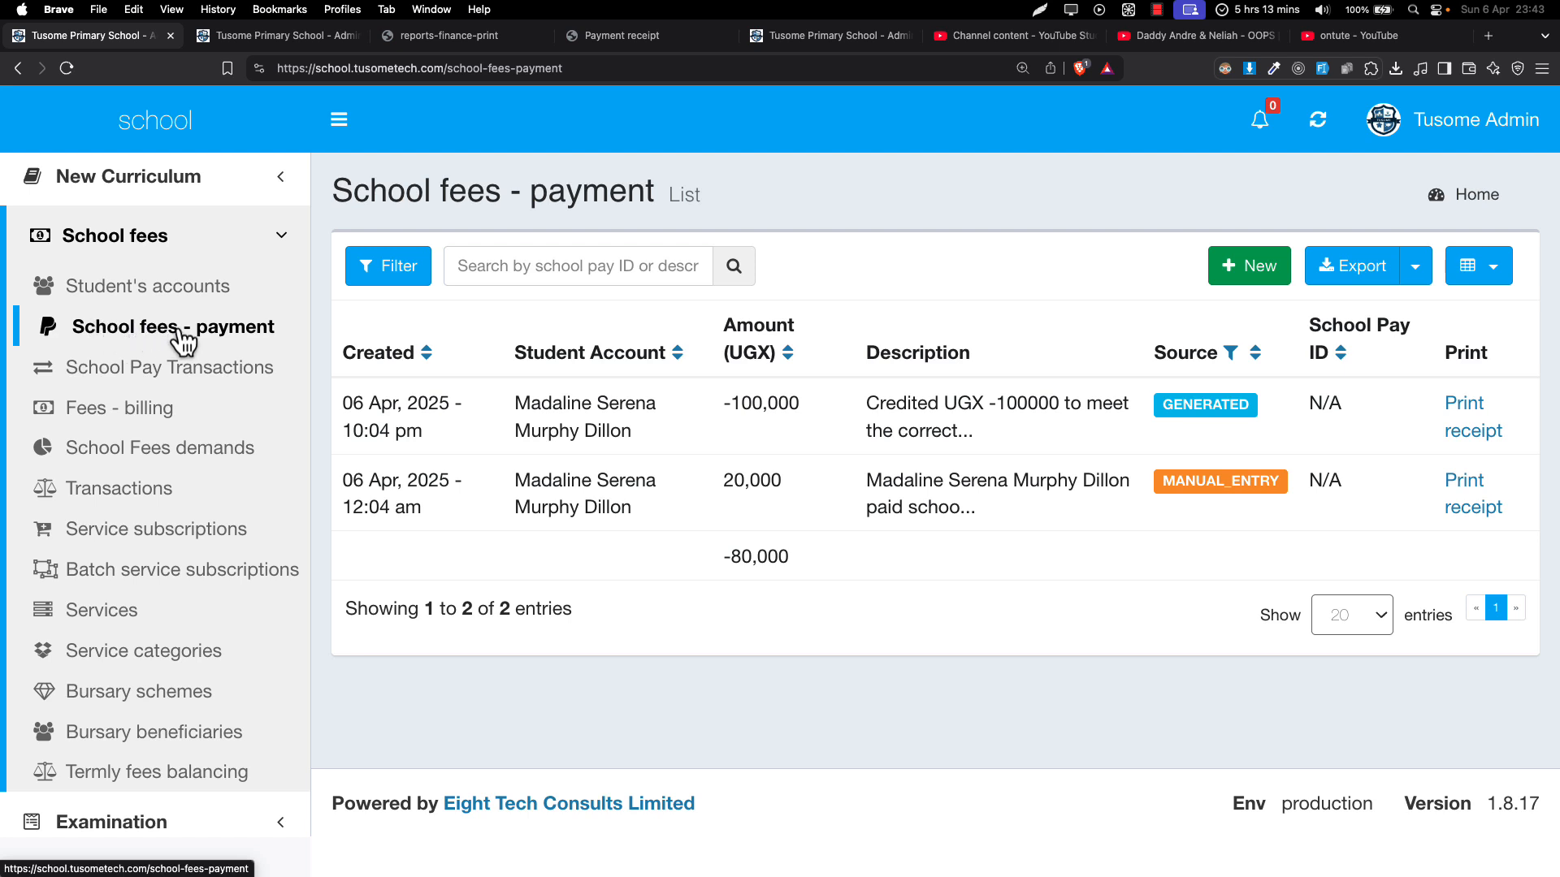
pyautogui.click(143, 379)
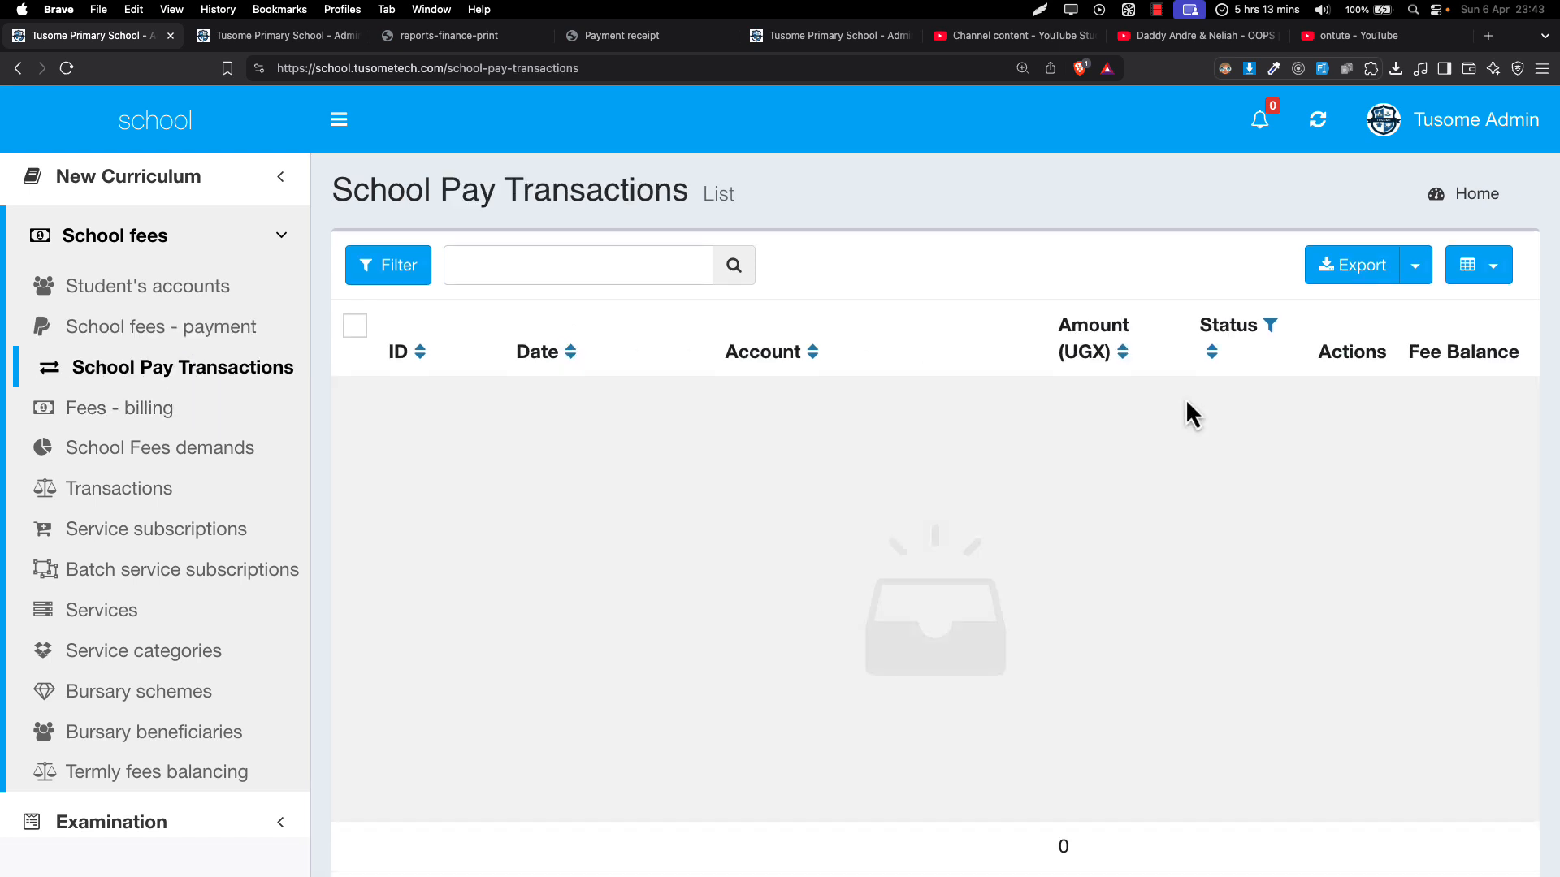
pyautogui.scroll(-3, 1186, 401)
pyautogui.scroll(3, 1187, 401)
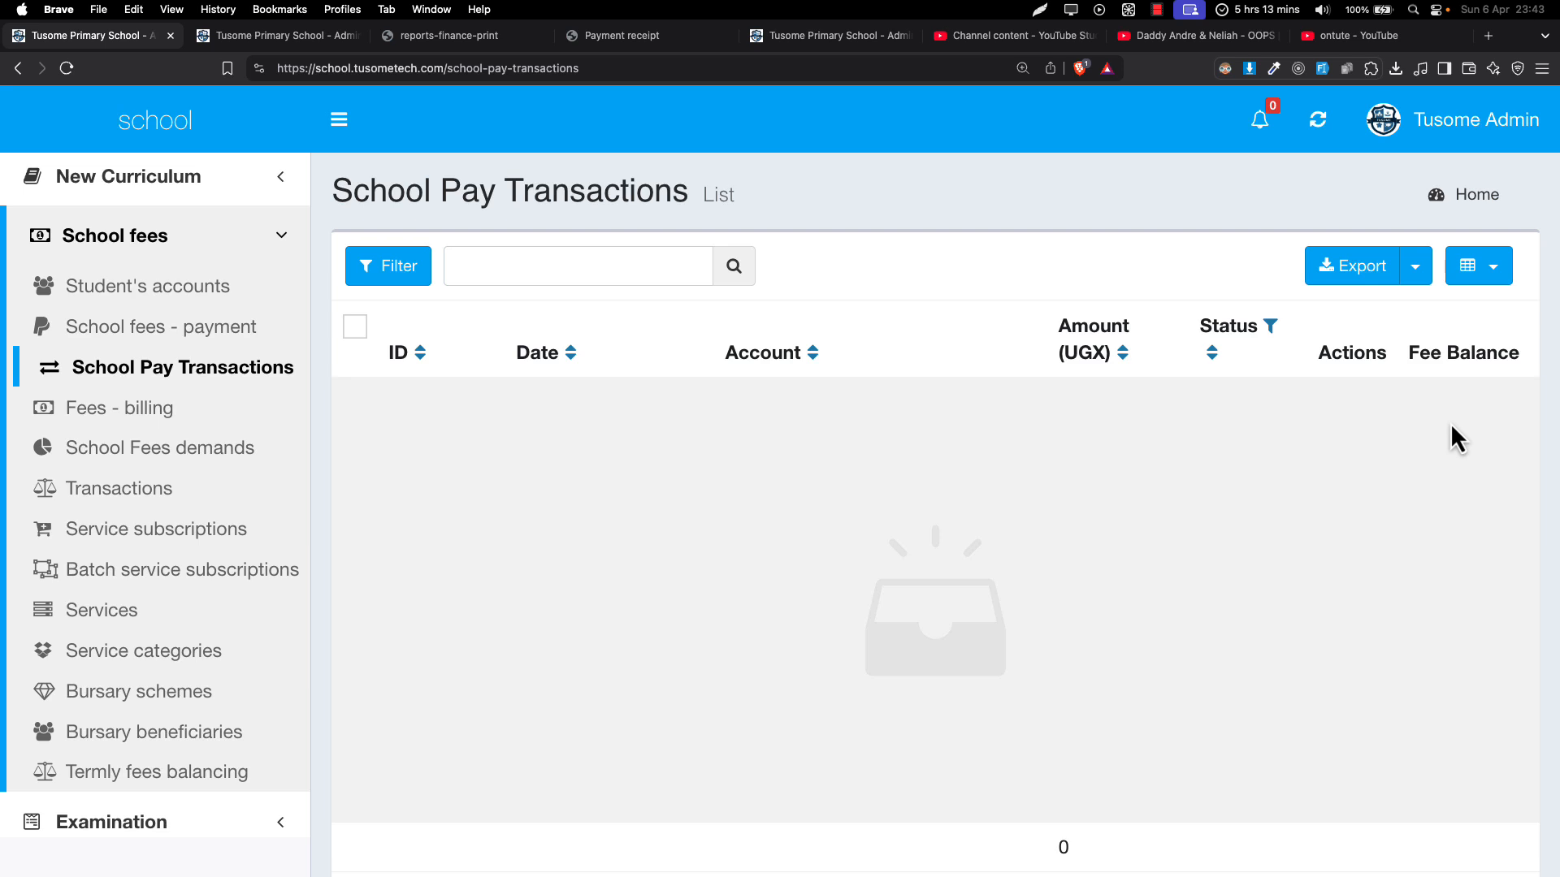
pyautogui.scroll(-1, 642, 635)
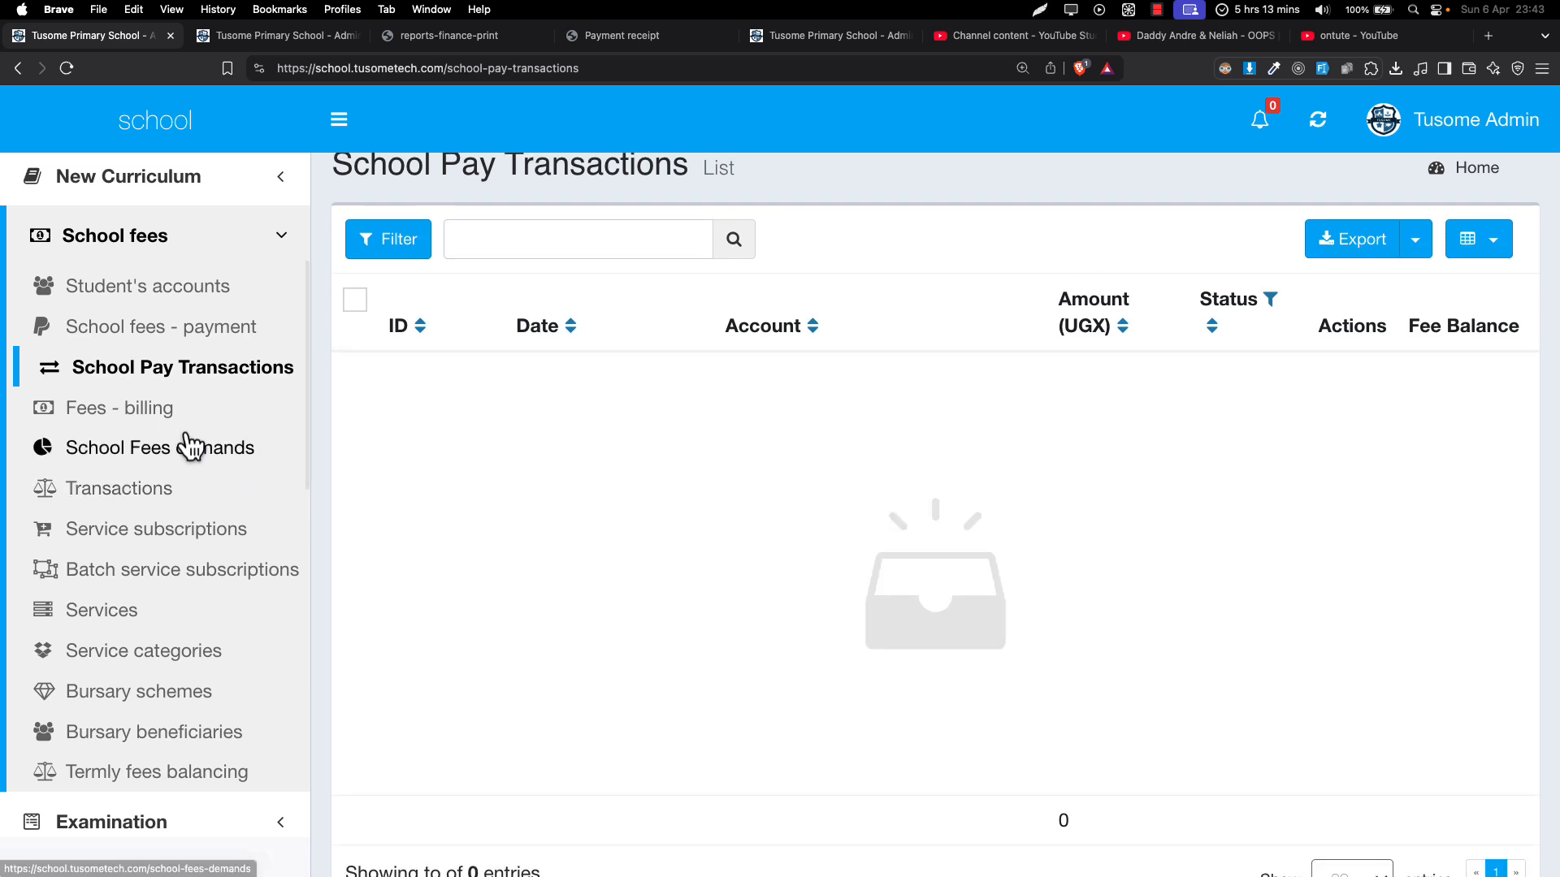
# Step: Look through the fees billing, school fees demands and transactions lists
pyautogui.click(140, 428)
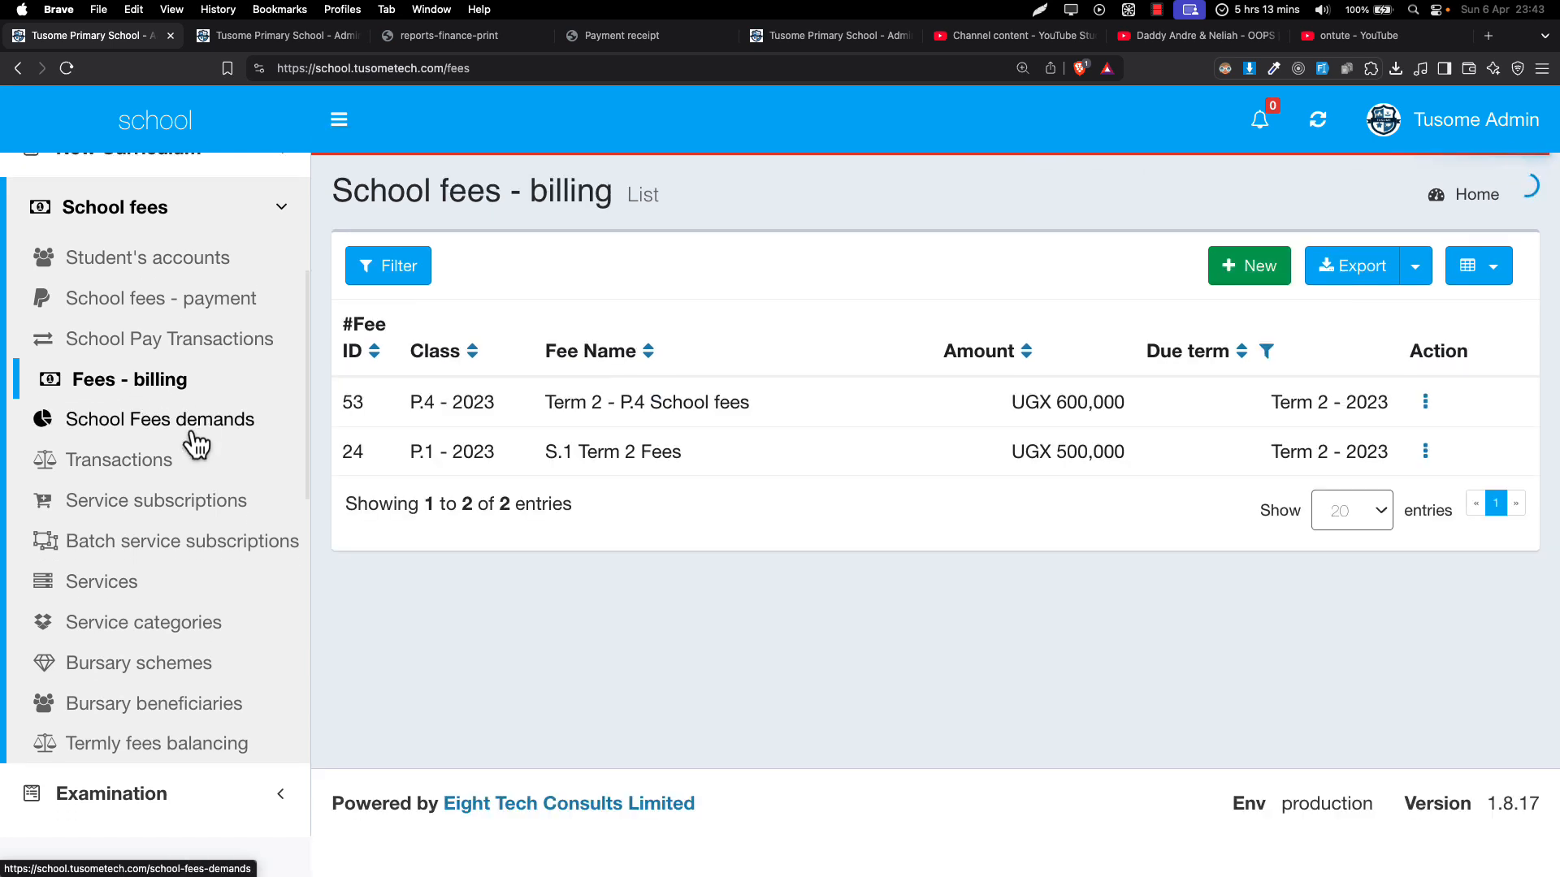
pyautogui.click(194, 365)
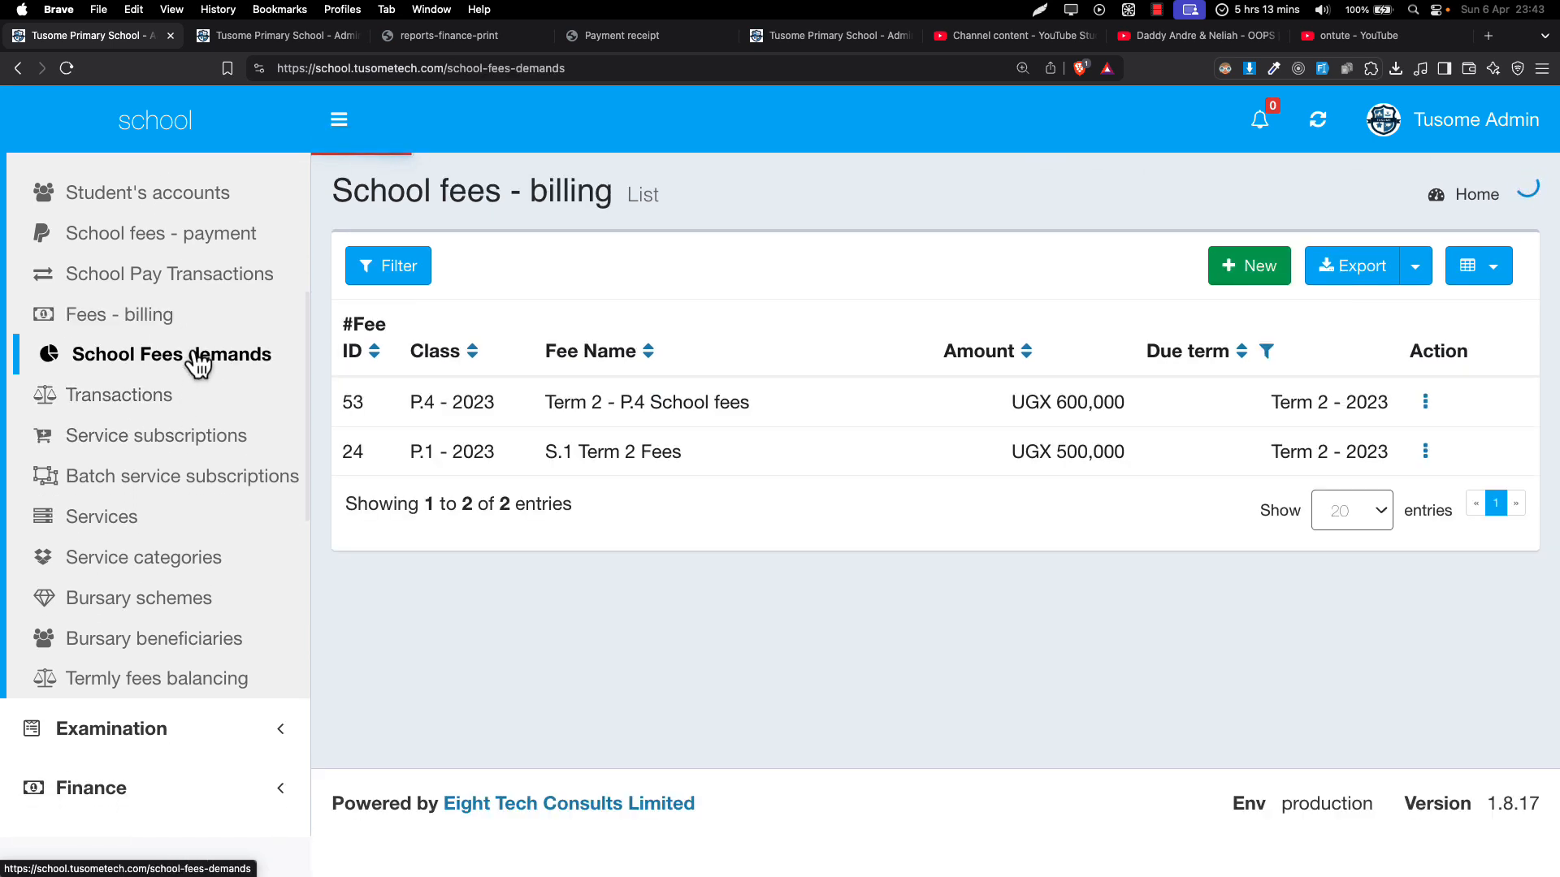
pyautogui.click(167, 407)
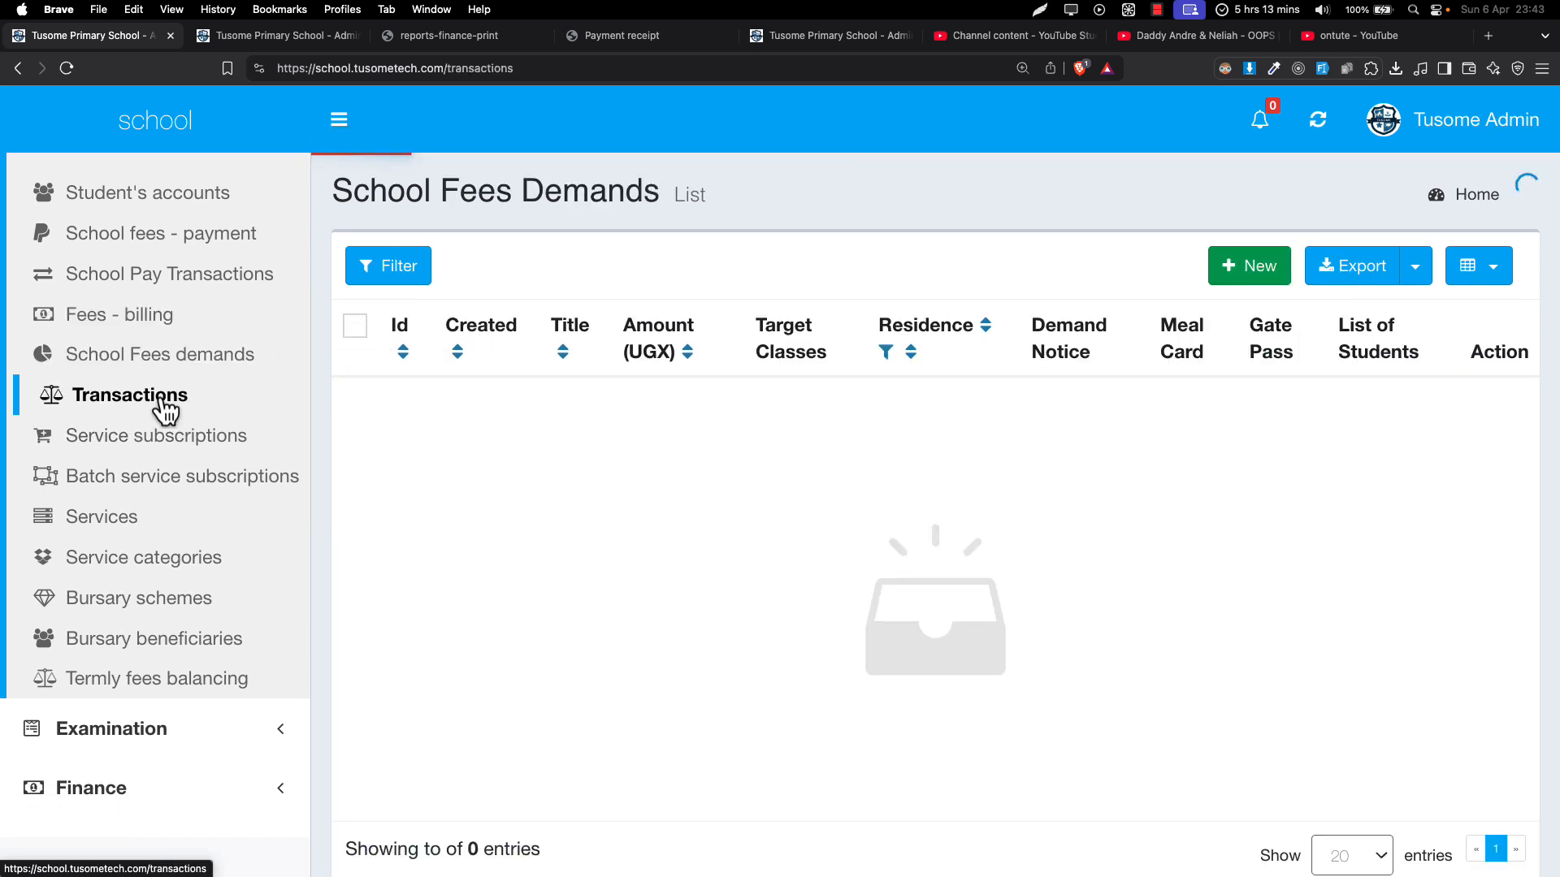
# Step: Look through the service subscriptions, batch service subscriptions, services and service categories lists
pyautogui.click(180, 460)
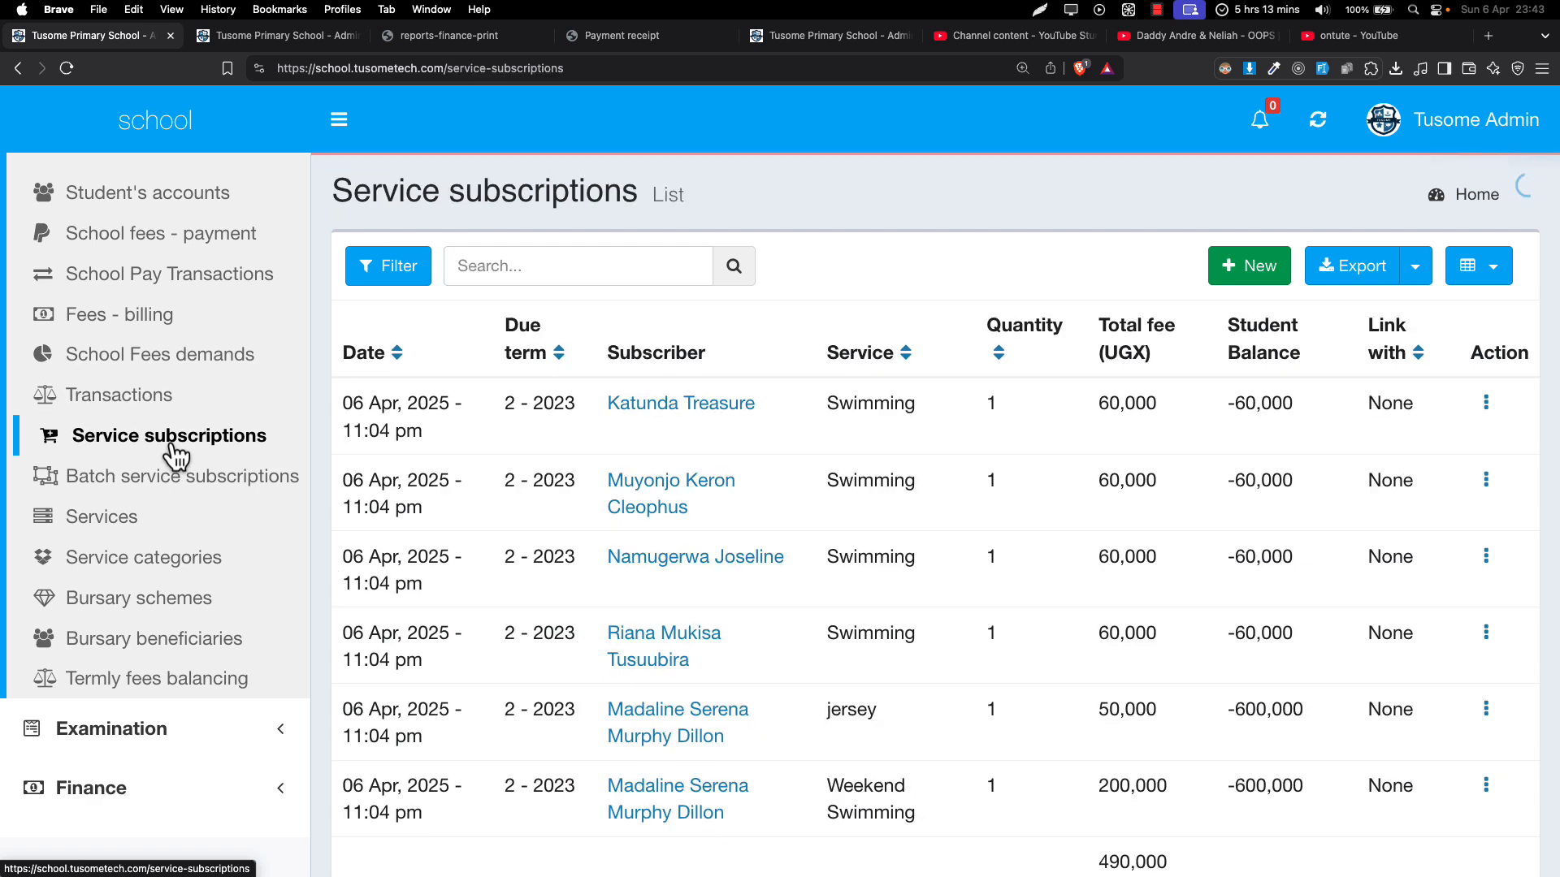
pyautogui.click(161, 485)
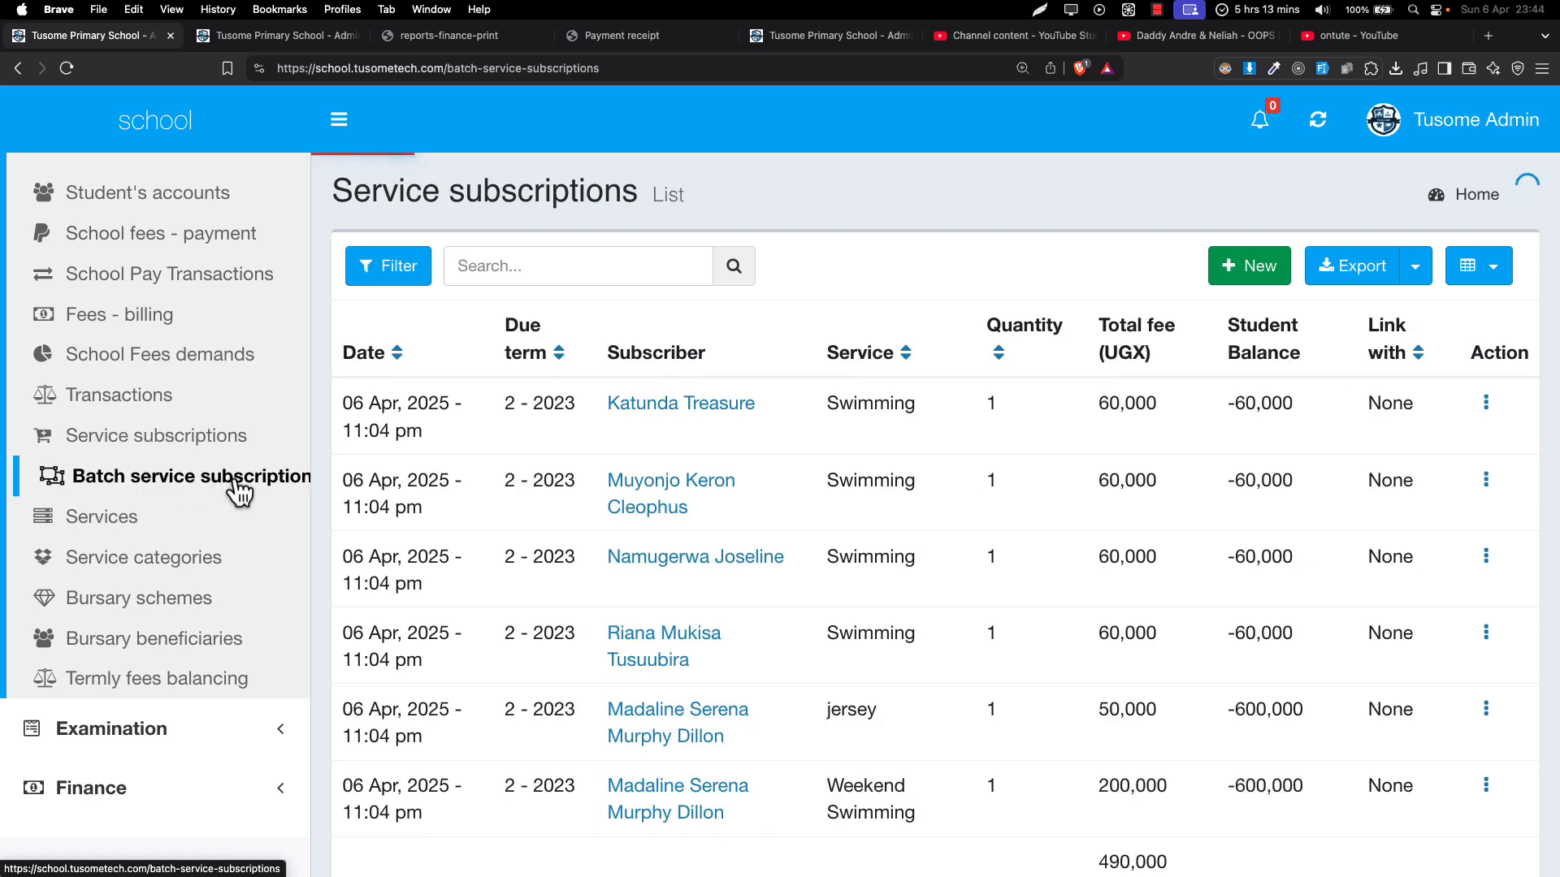
pyautogui.click(146, 529)
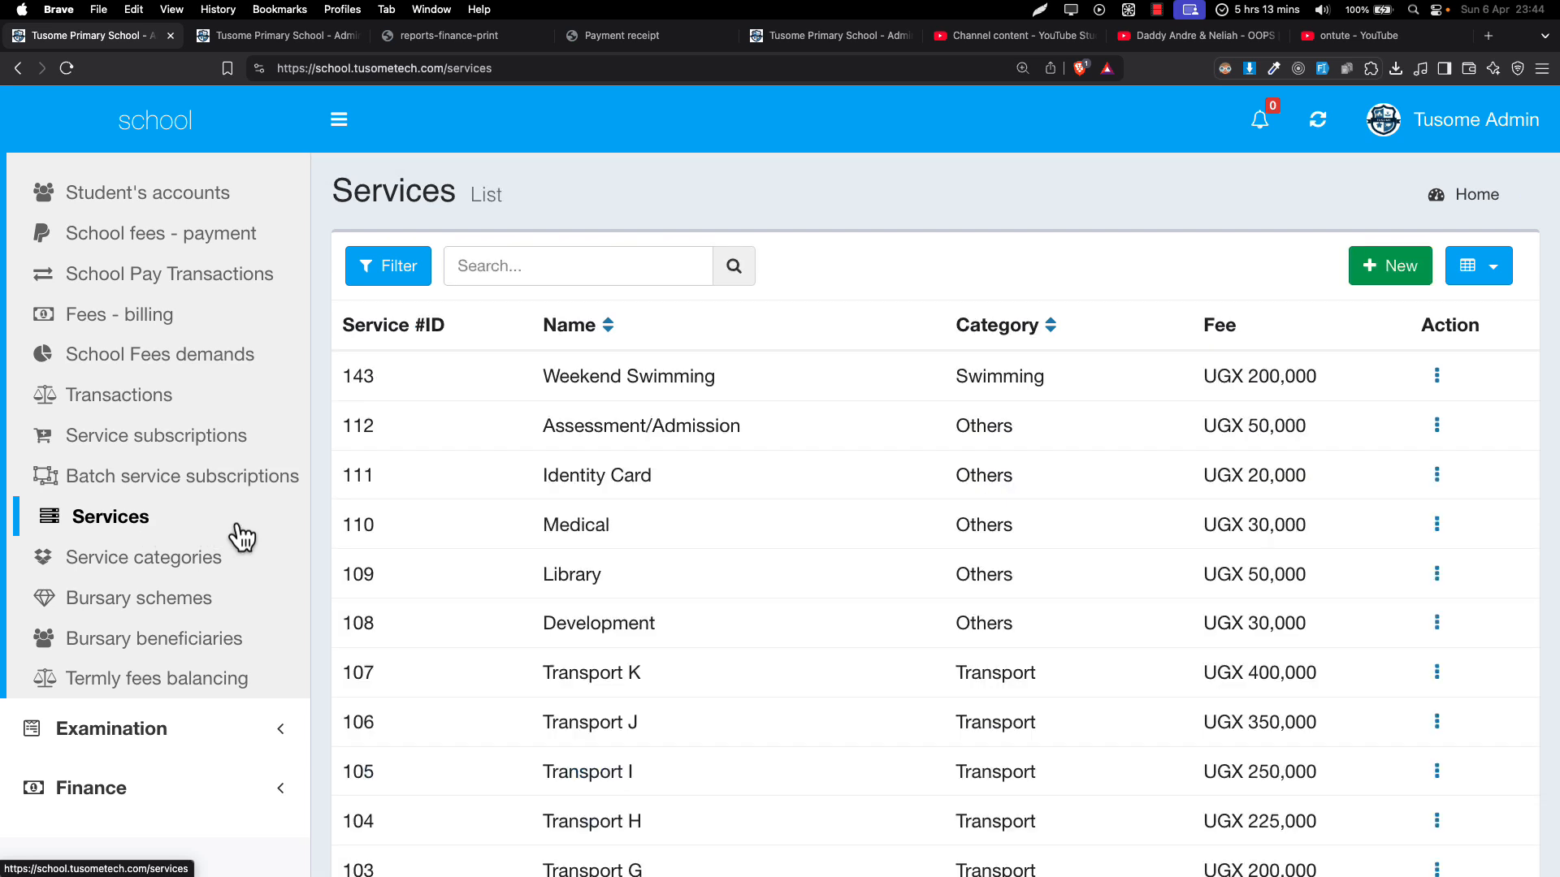
pyautogui.click(157, 569)
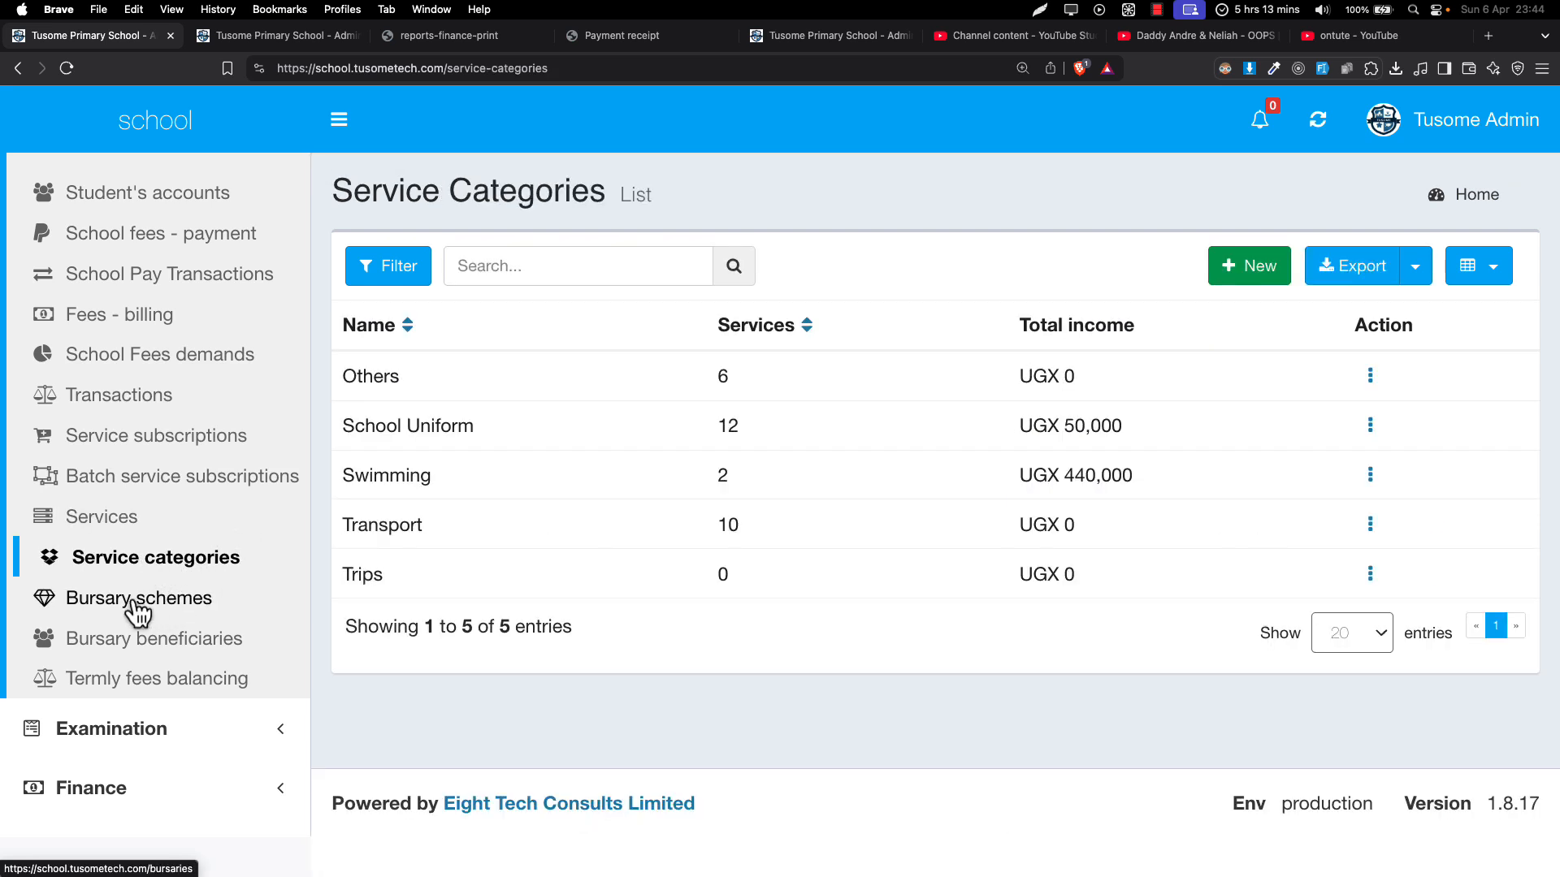
# Step: Look through the bursary schemes, bursary beneficiaries and termly fees balancing lists
pyautogui.click(134, 605)
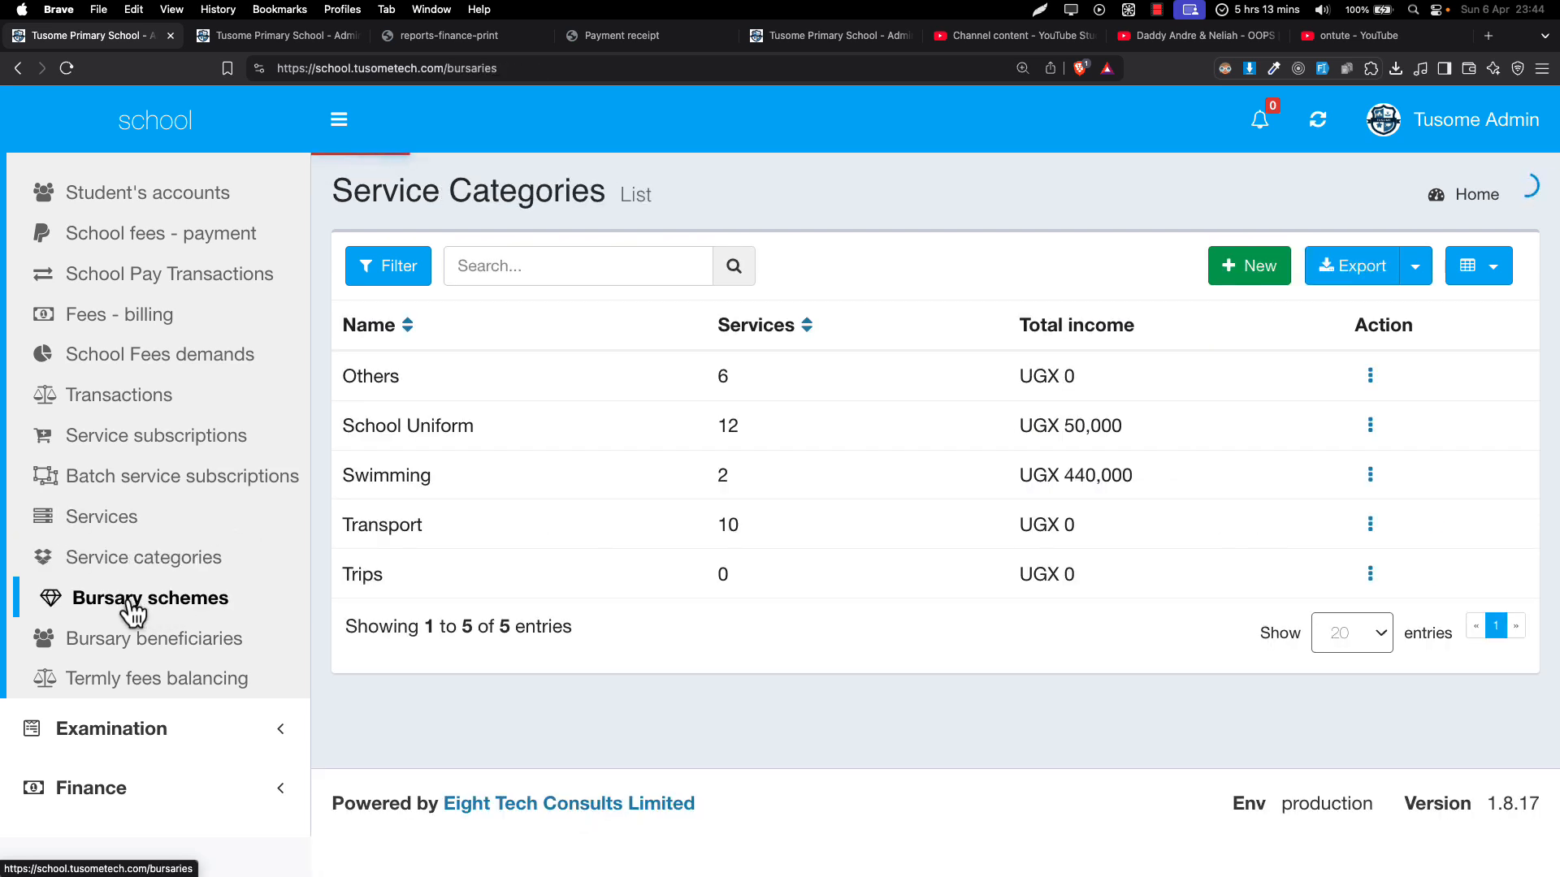
pyautogui.click(142, 658)
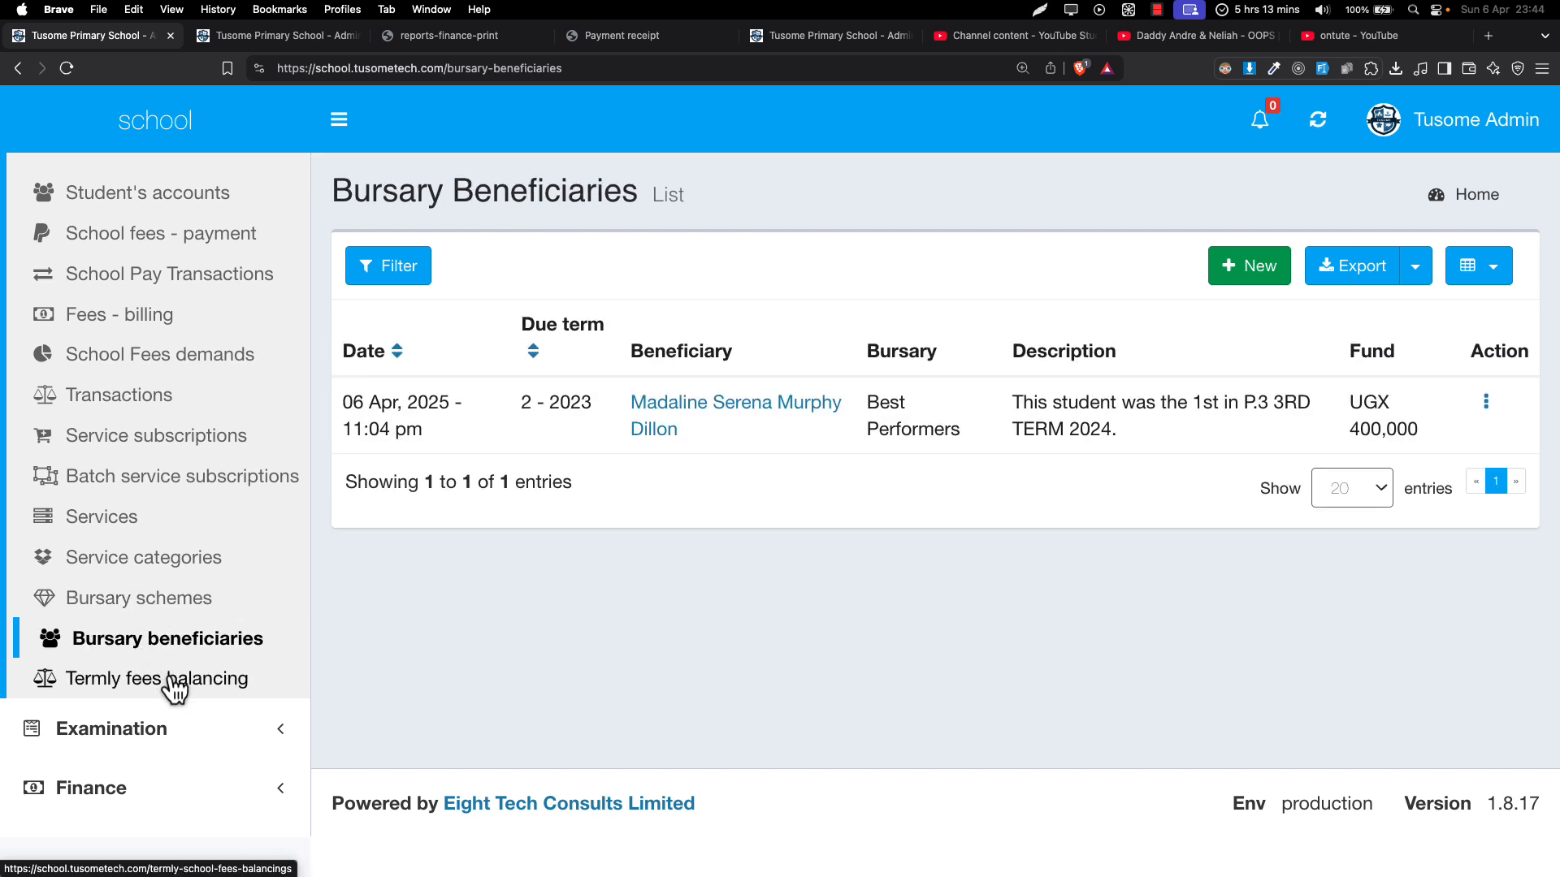
pyautogui.click(168, 690)
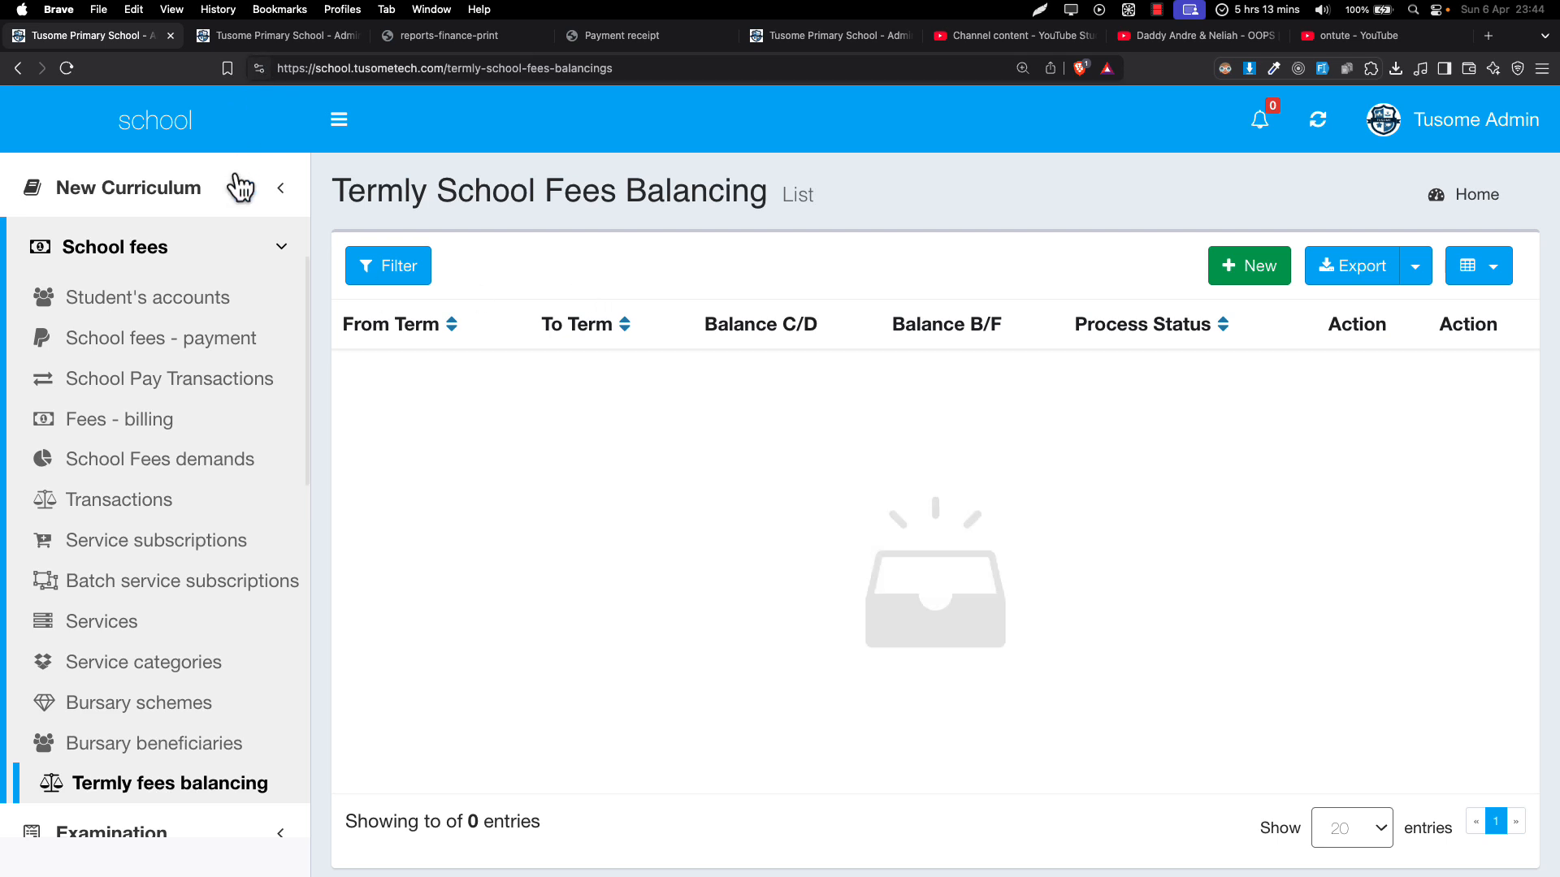
# Step: Open the dashboard and examine the term's fees, income, bursary and expenditure summaries along with recent payments and billings
pyautogui.scroll(5, 235, 197)
pyautogui.click(146, 130)
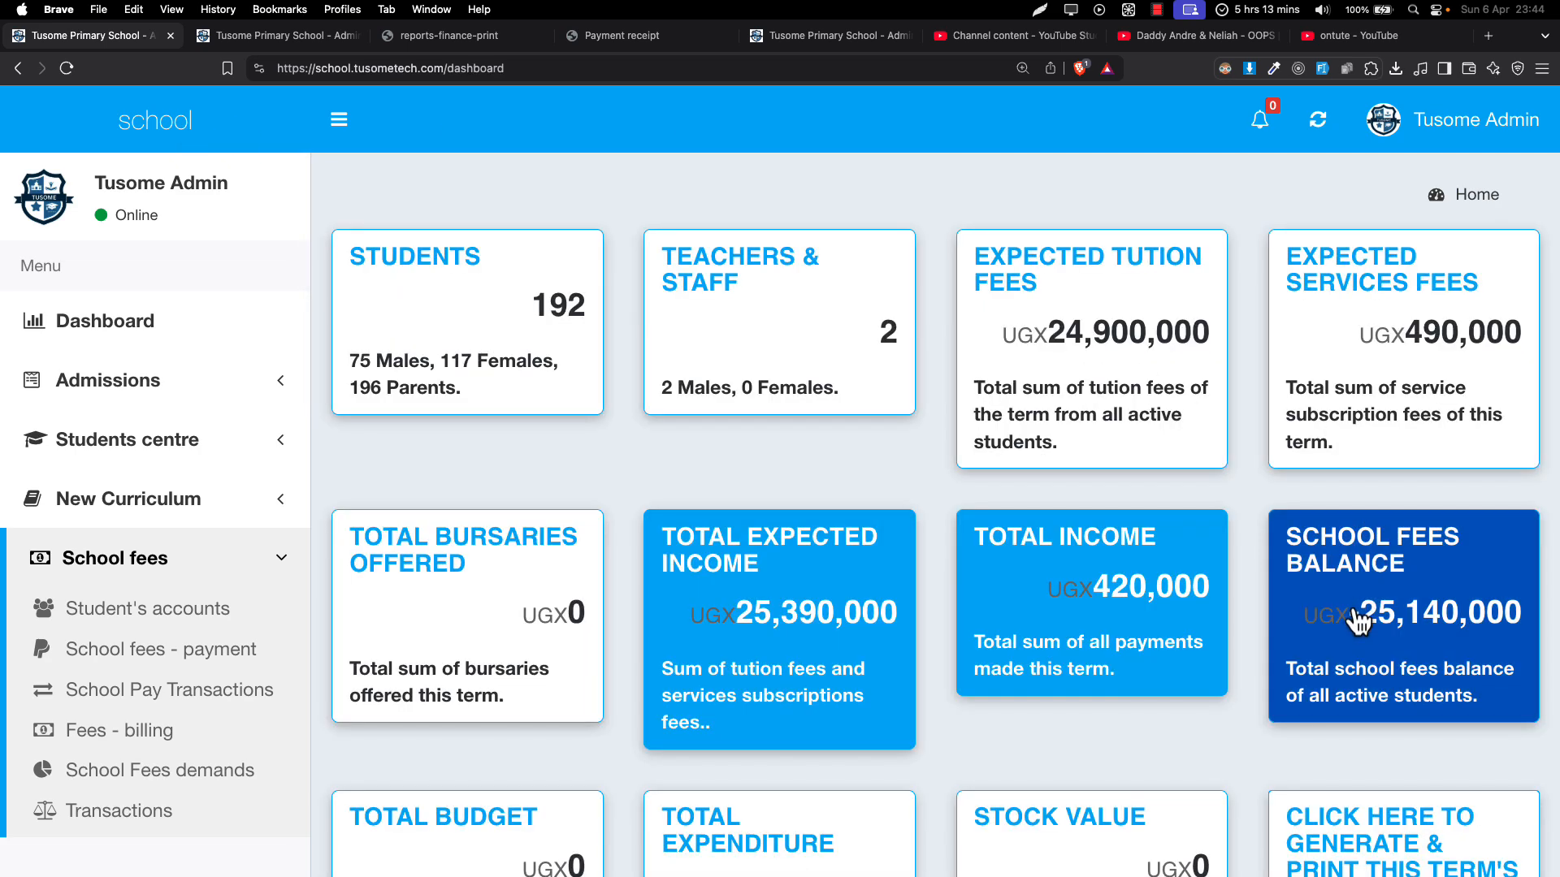
pyautogui.scroll(-2, 1357, 621)
pyautogui.scroll(-5, 1359, 682)
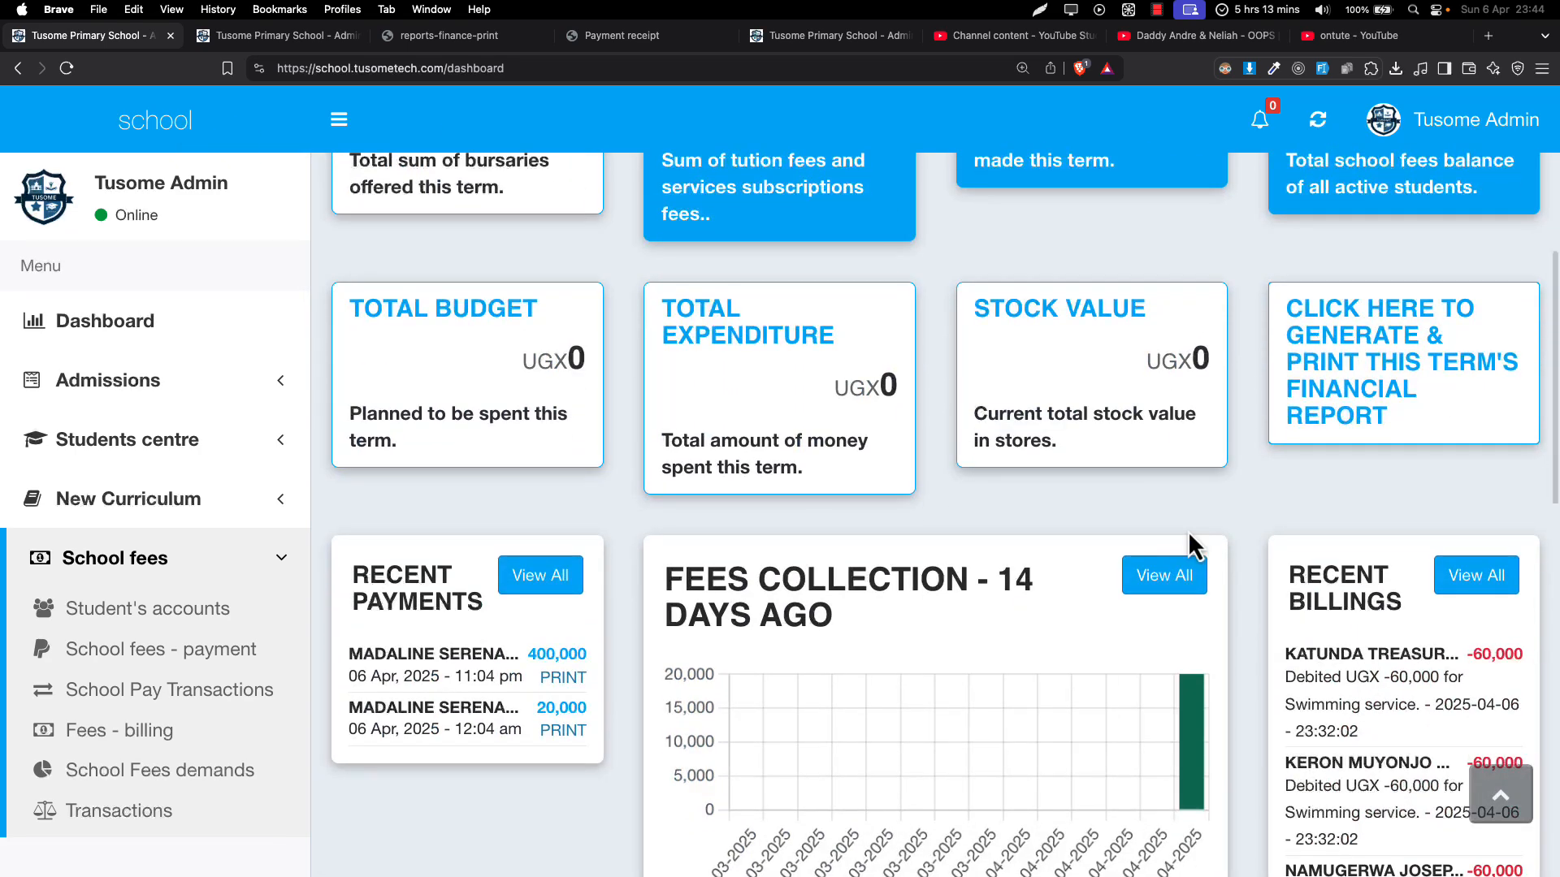
pyautogui.scroll(2, 1199, 516)
pyautogui.scroll(-2, 1300, 471)
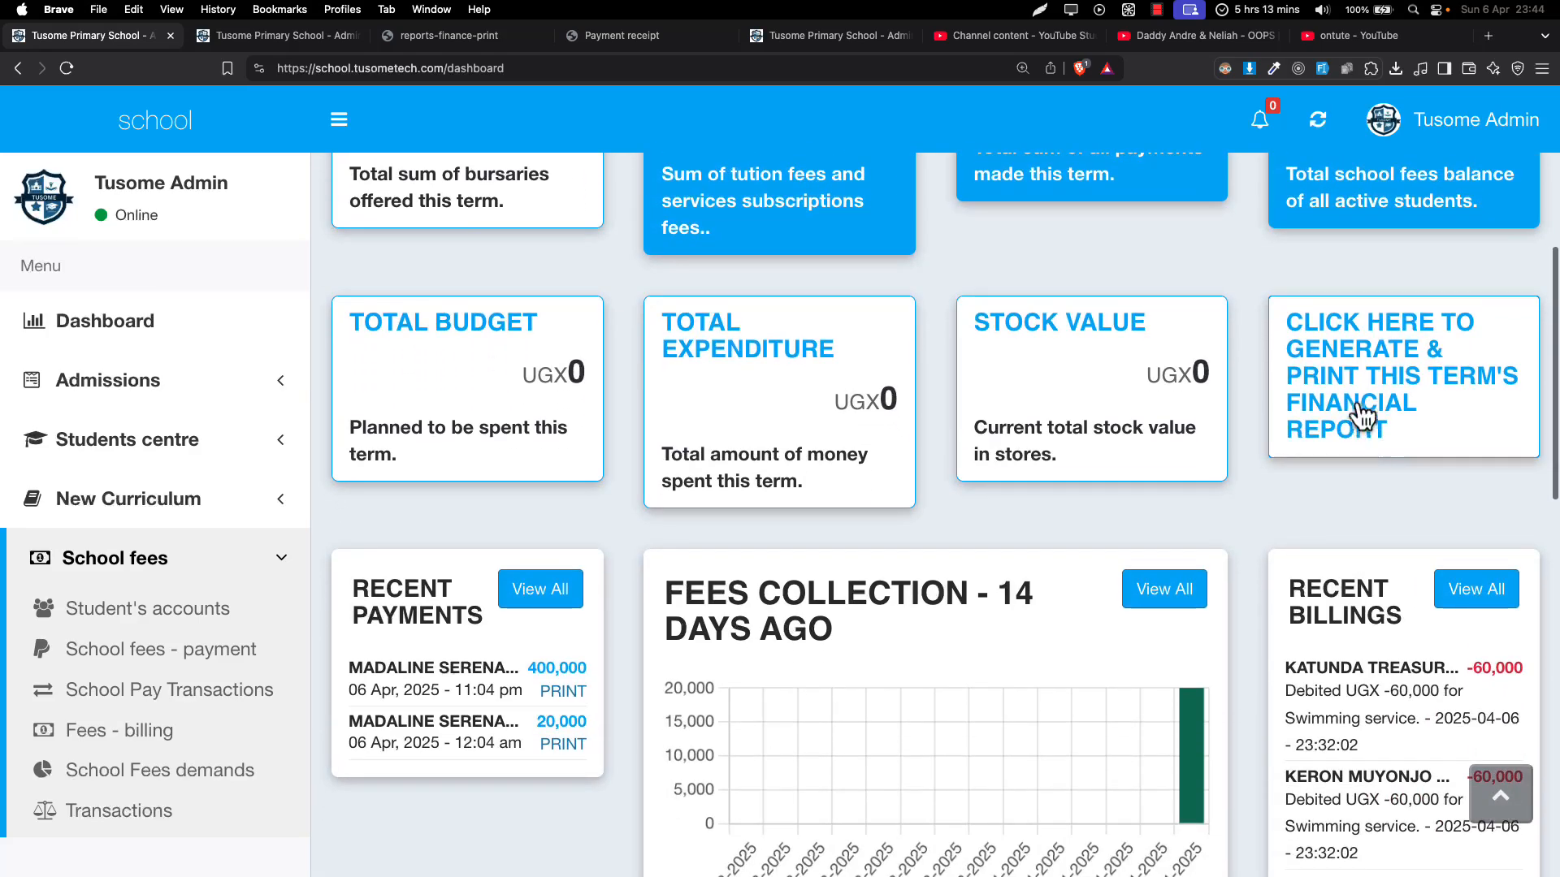
# Step: Generate this term's financial report and review its summary figures, school fees by class, service subscriptions and stock
pyautogui.click(1360, 410)
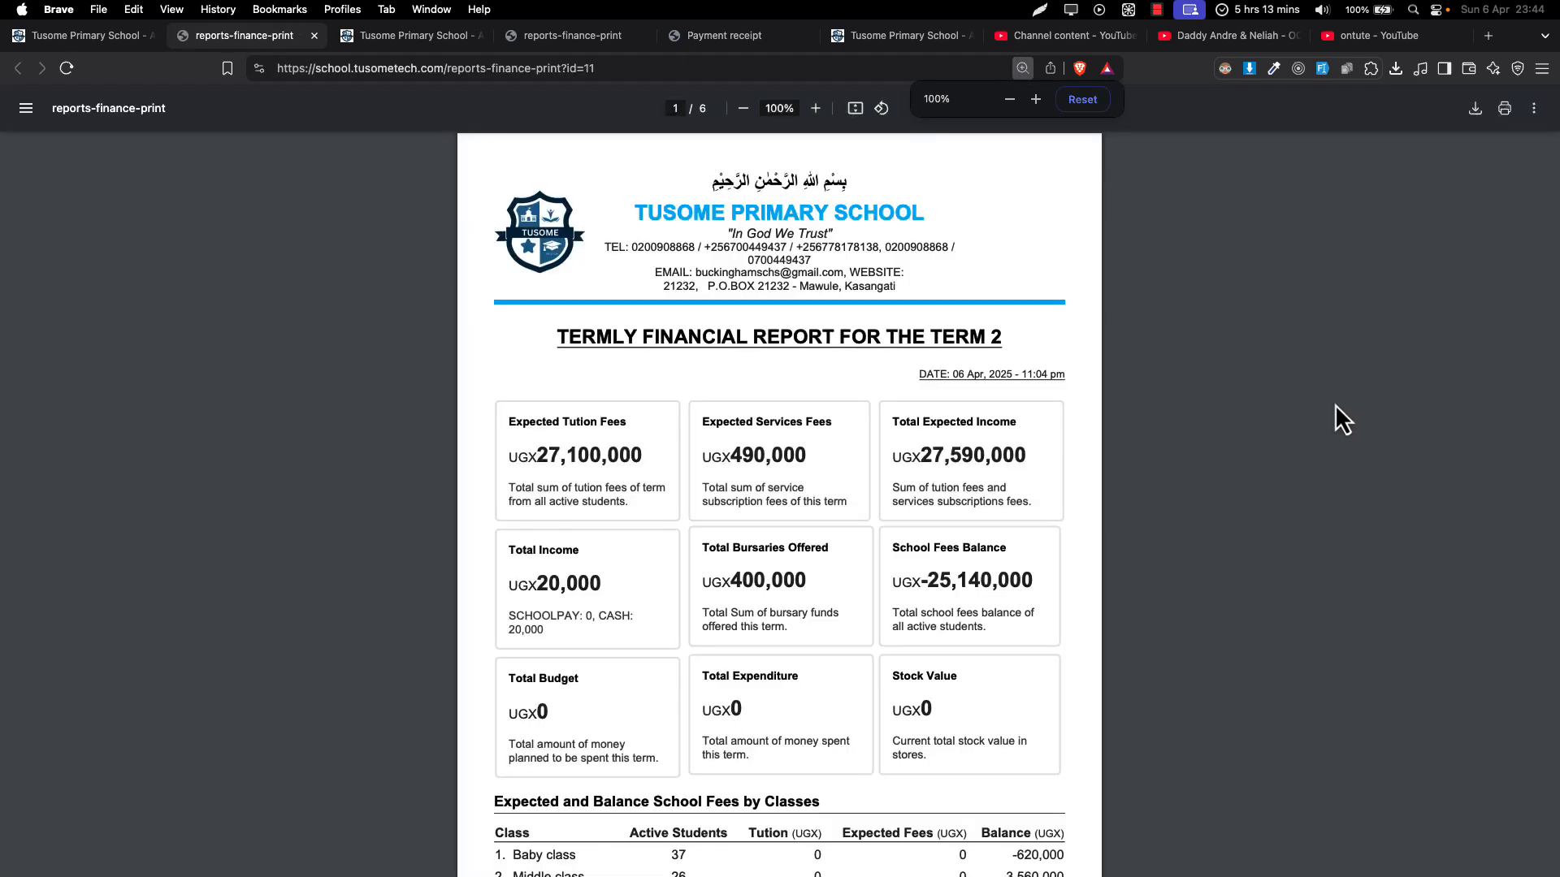
pyautogui.scroll(4, 928, 518)
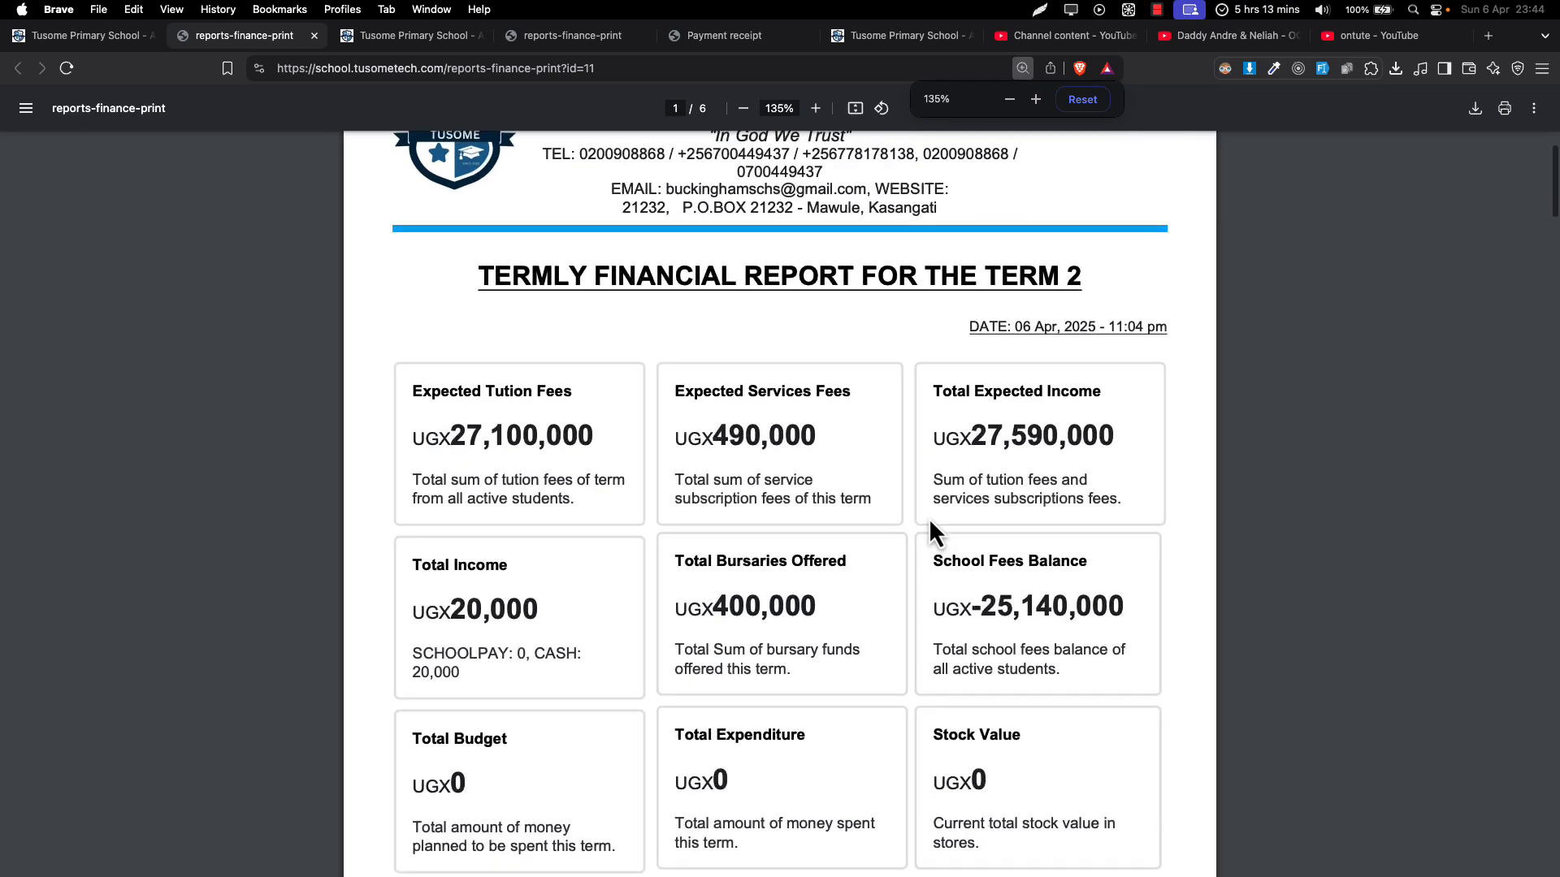
pyautogui.scroll(-3, 931, 527)
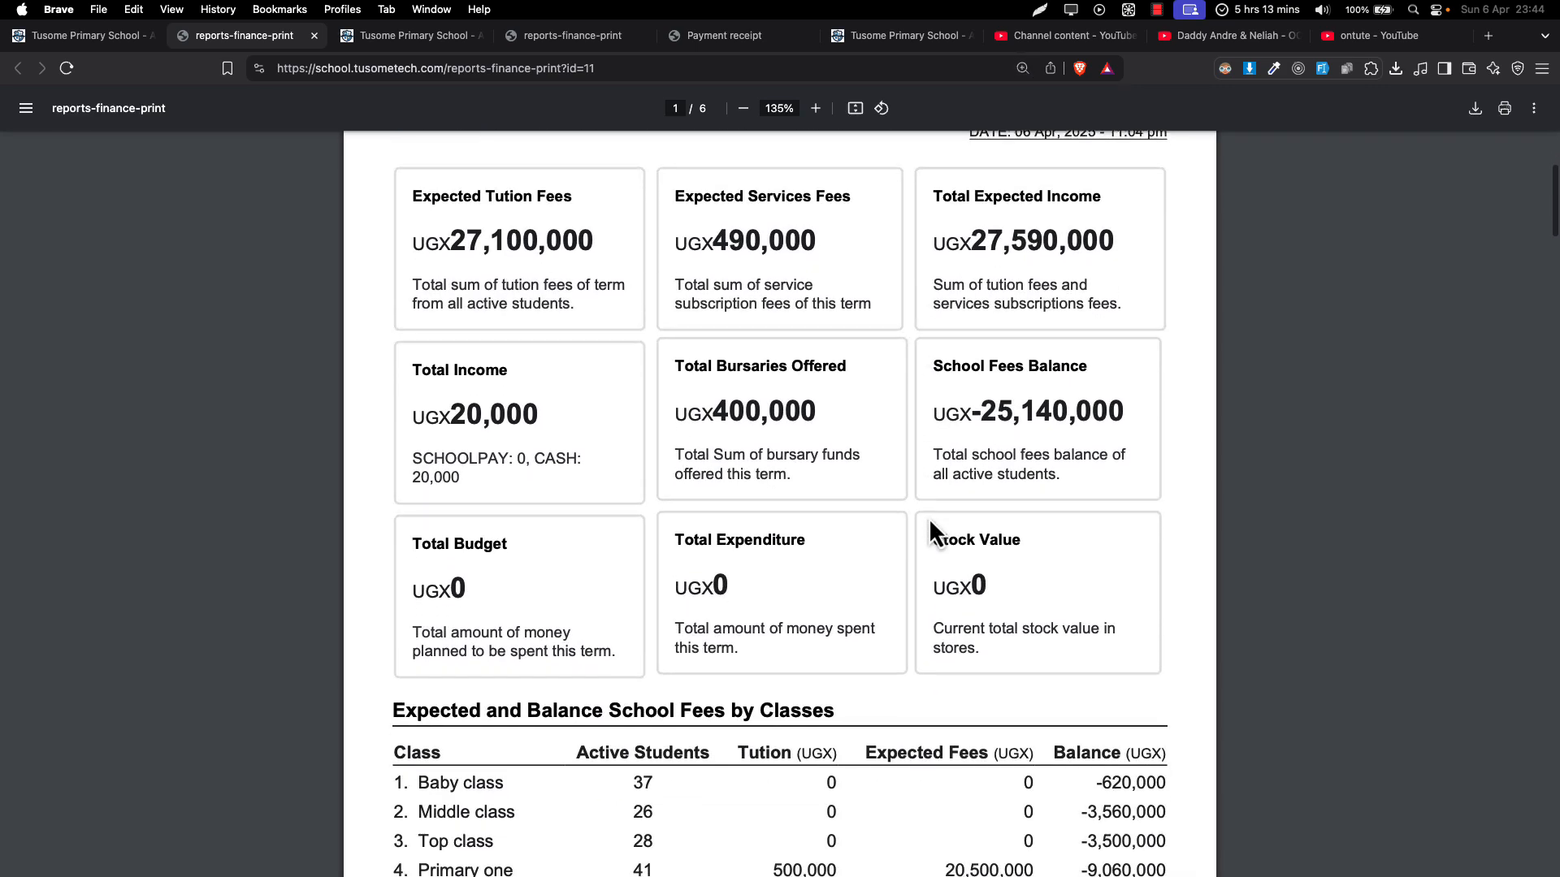
pyautogui.scroll(-10, 929, 521)
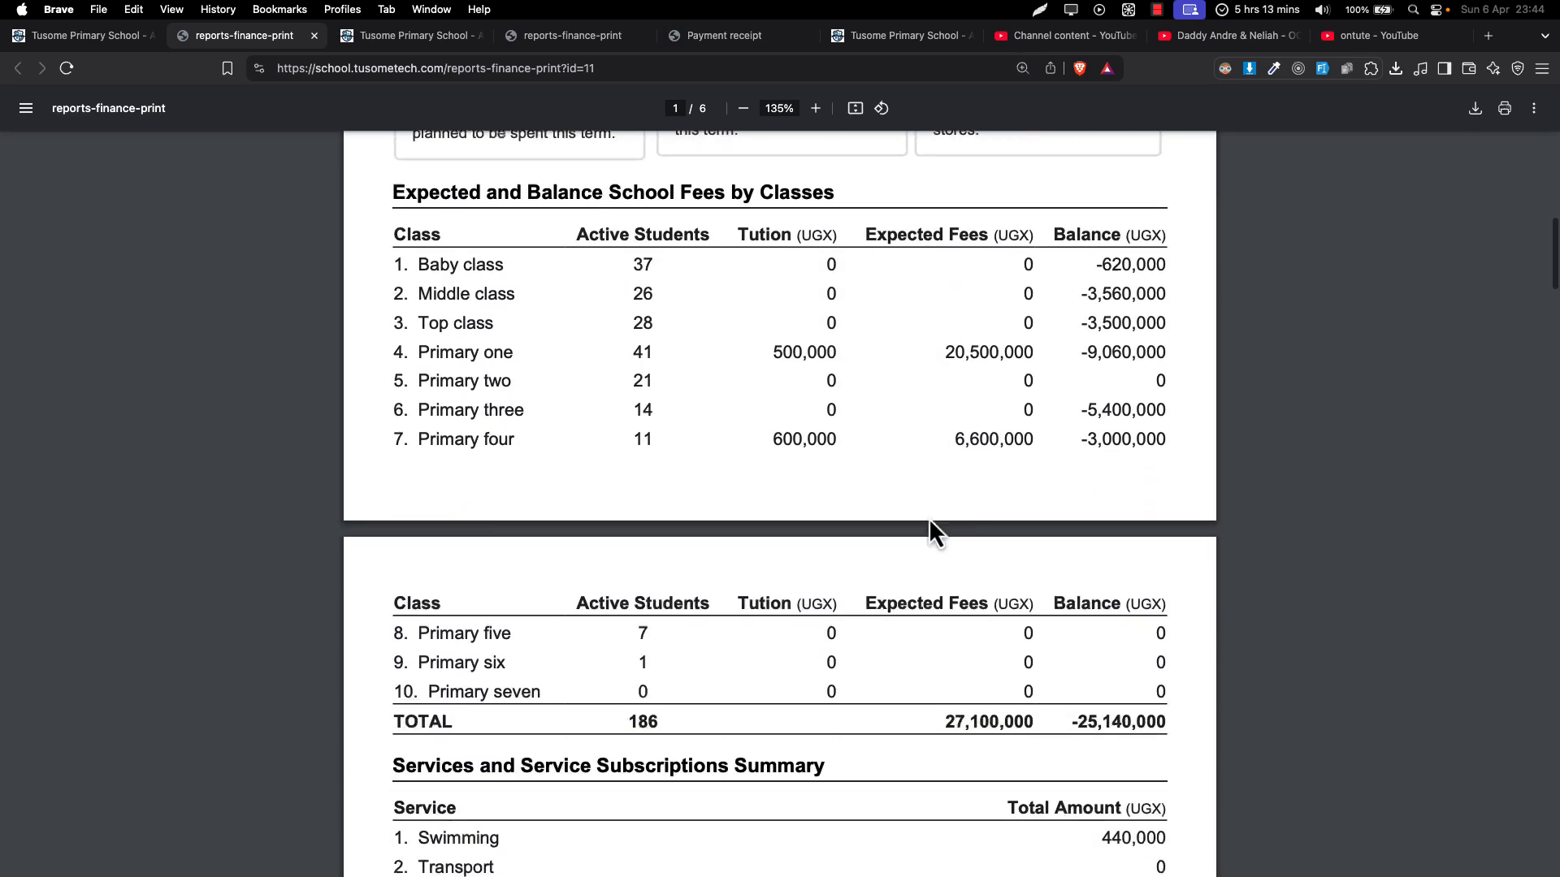
pyautogui.scroll(-15, 929, 528)
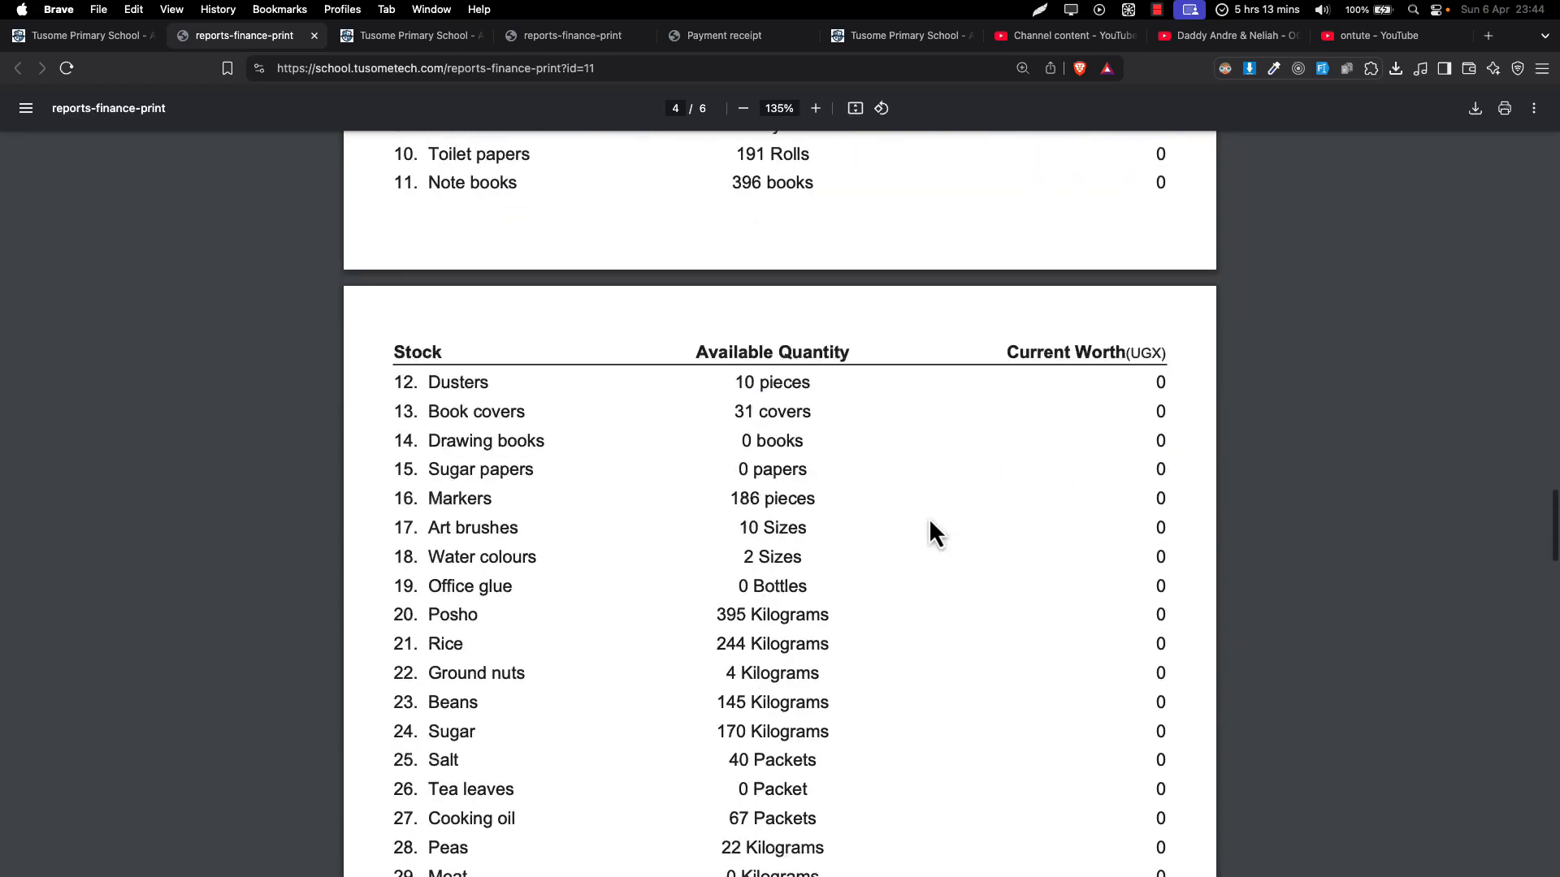
# Step: Save the report as "3. financial report" in the Downloads folder, replacing the existing file
pyautogui.press('super+s')
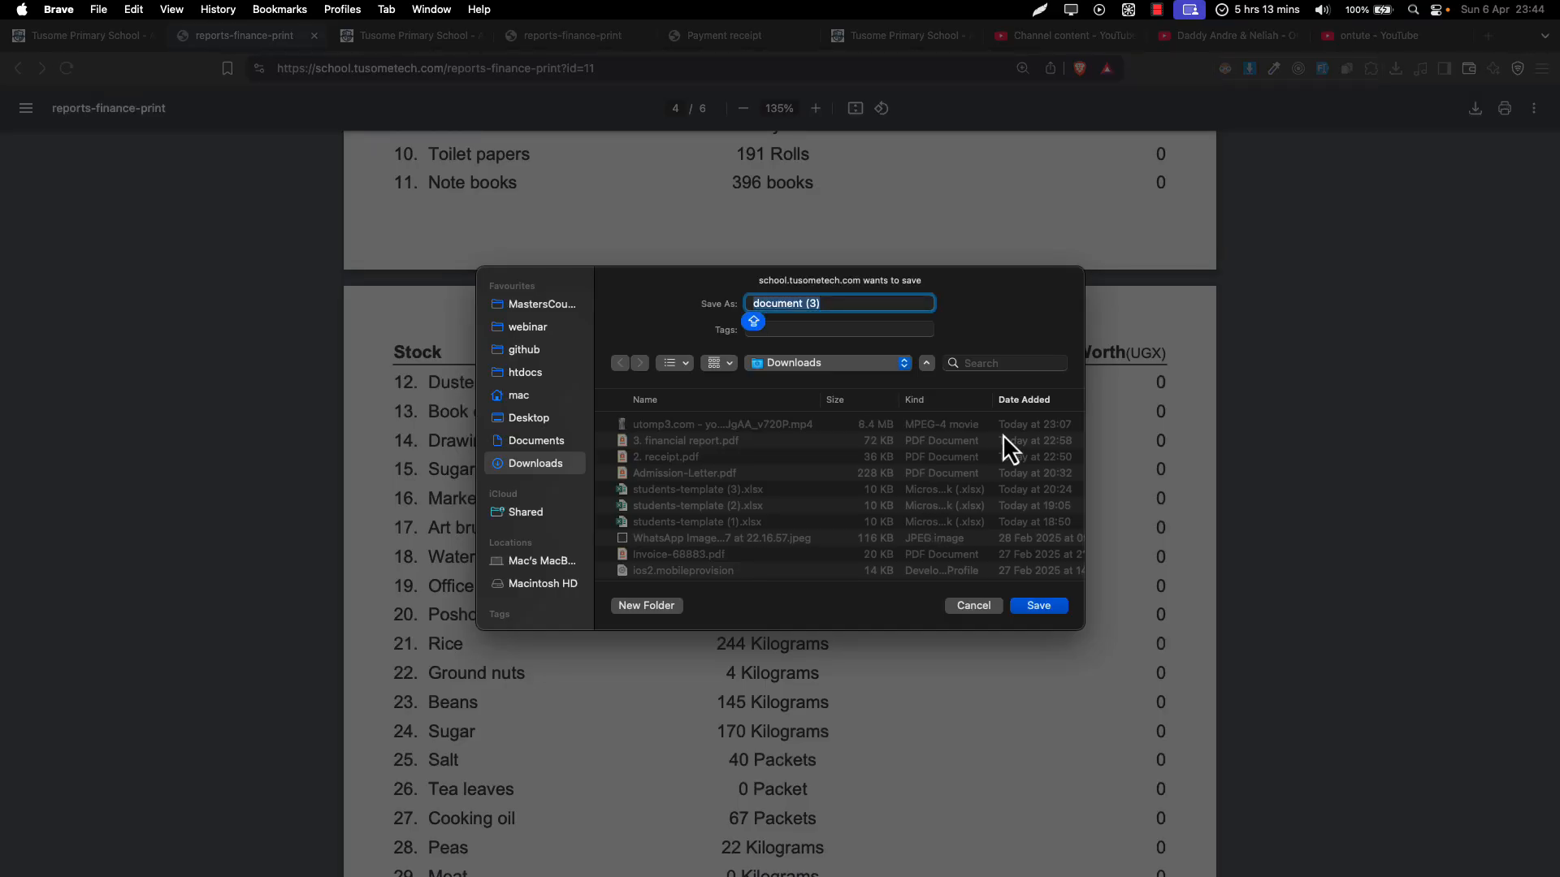
pyautogui.click(700, 446)
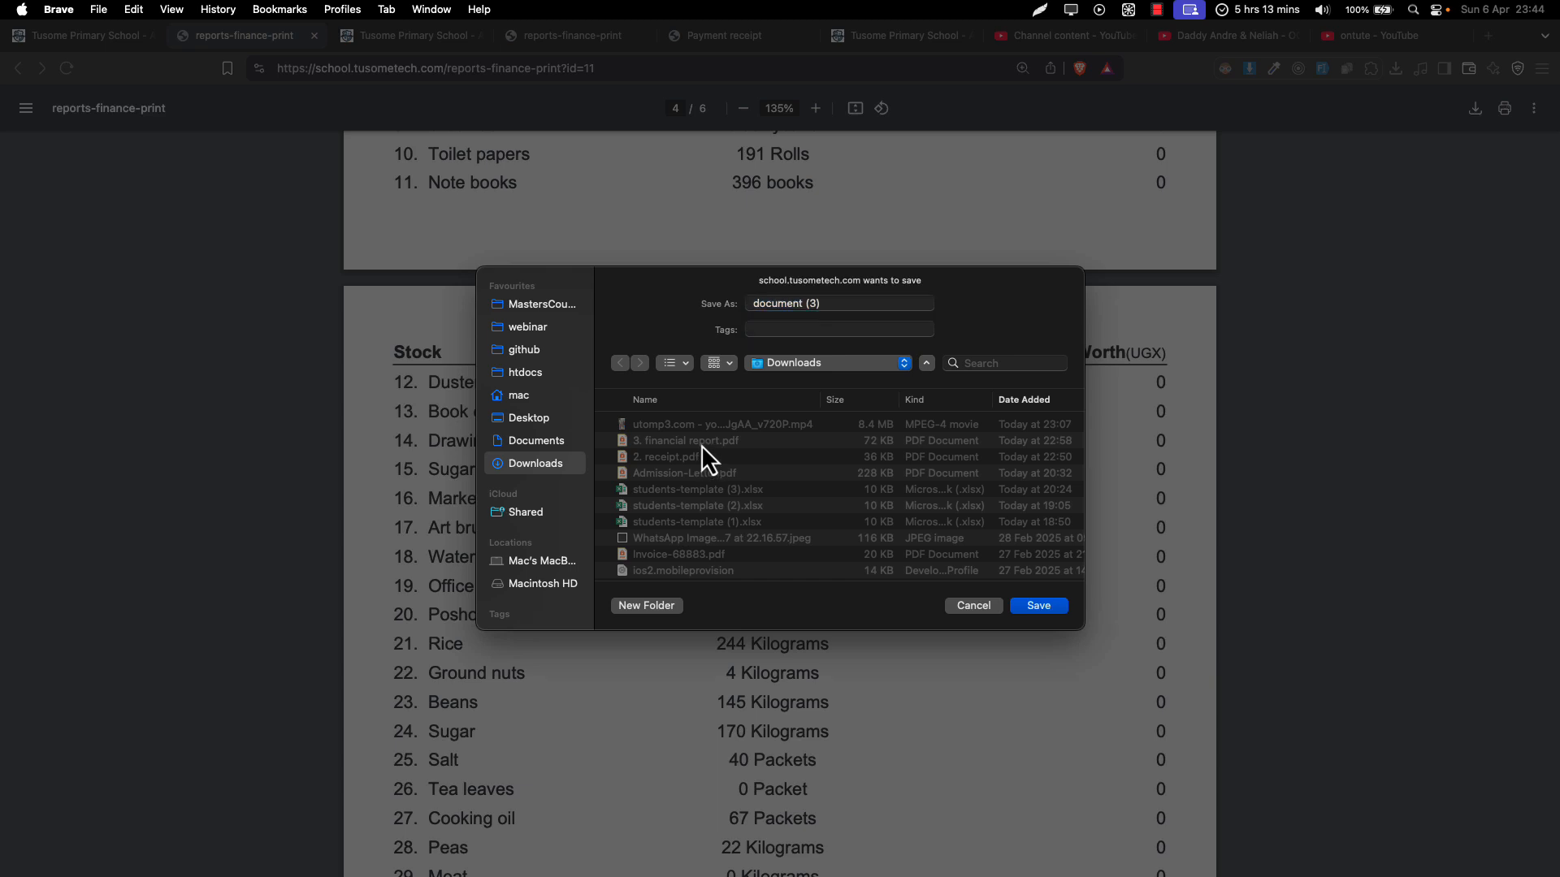
pyautogui.click(1043, 606)
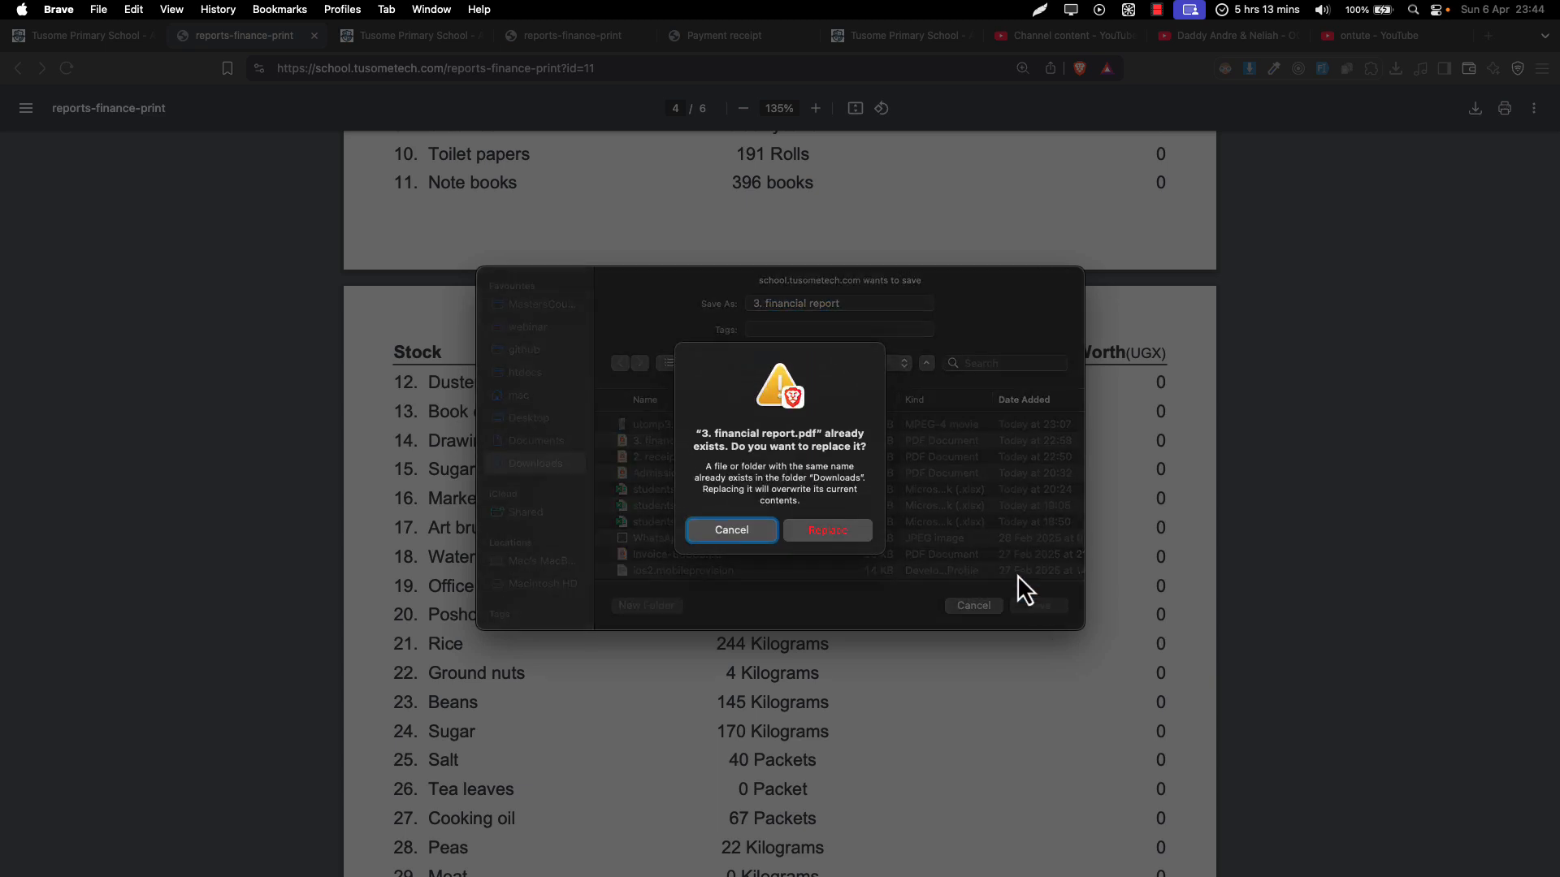
pyautogui.click(830, 529)
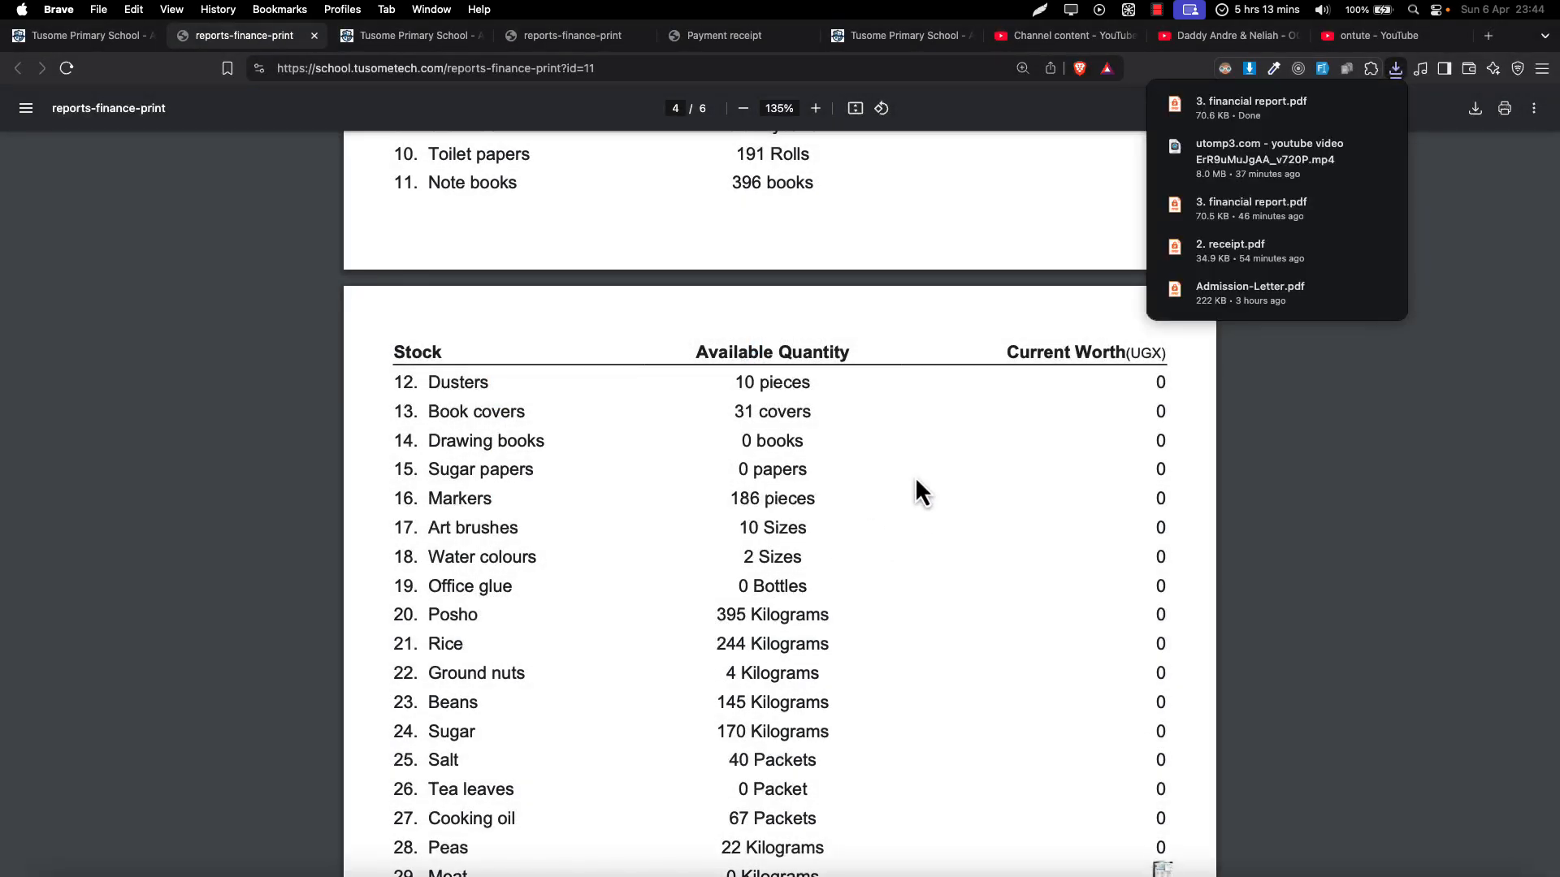
# Step: Return to the school dashboard and collapse the School fees section
pyautogui.click(81, 39)
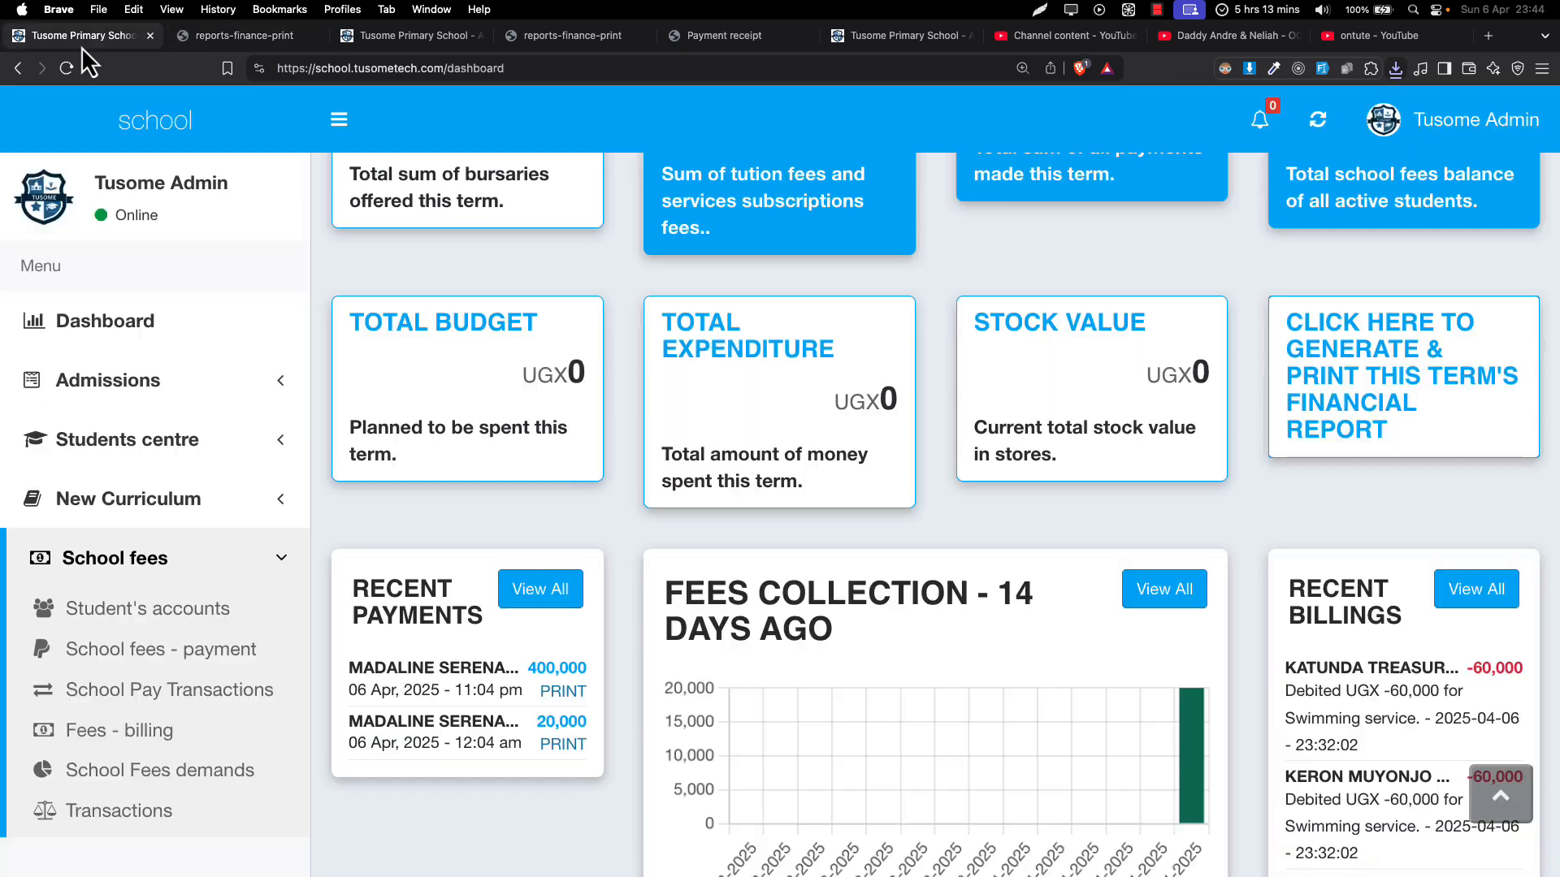
pyautogui.click(235, 574)
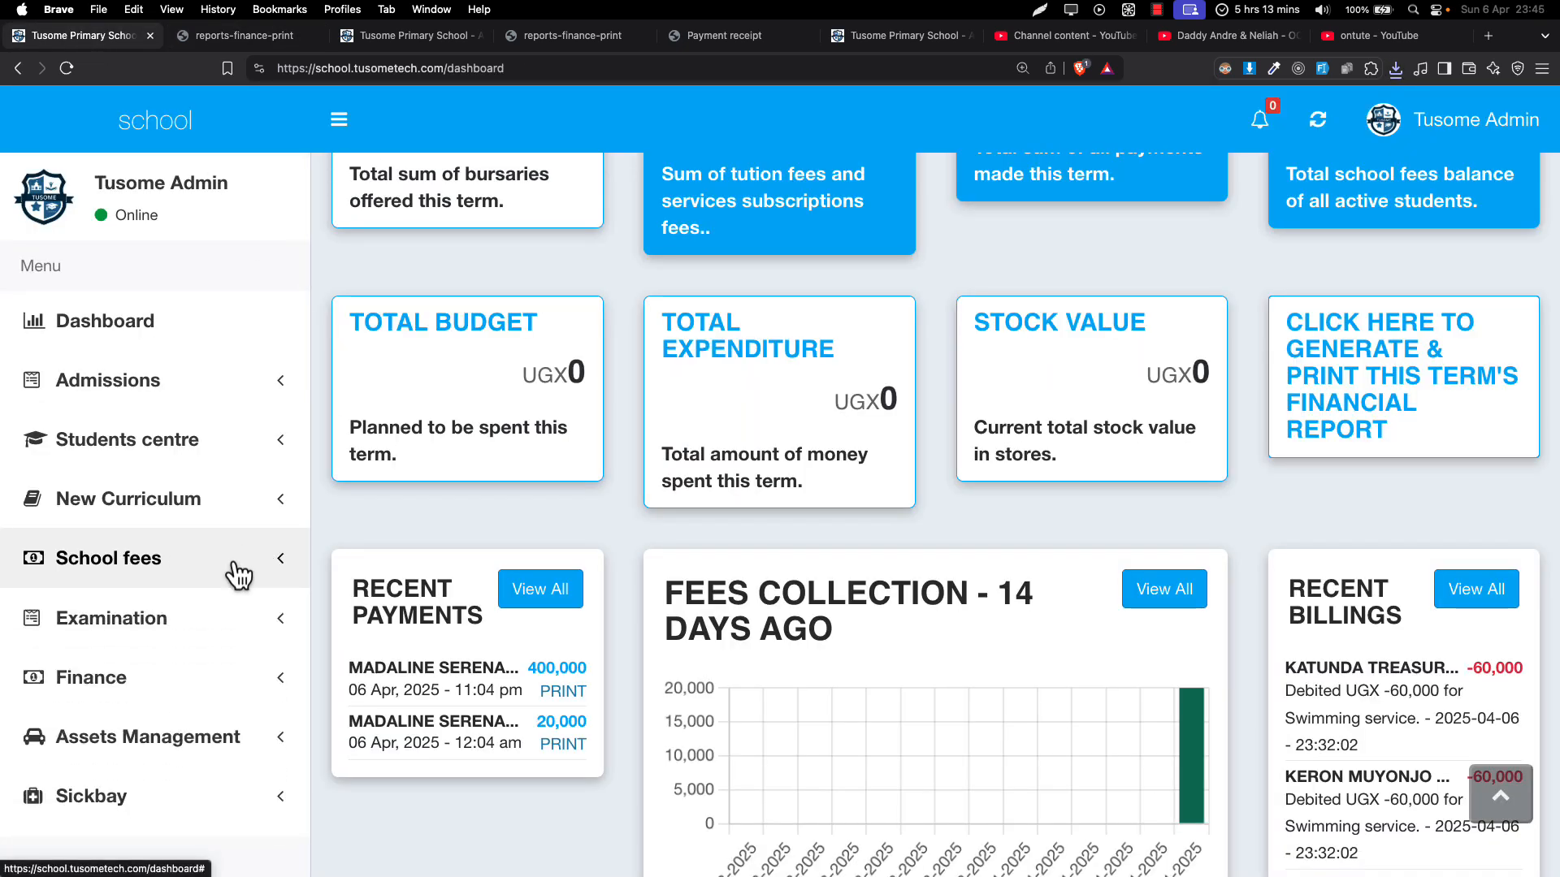